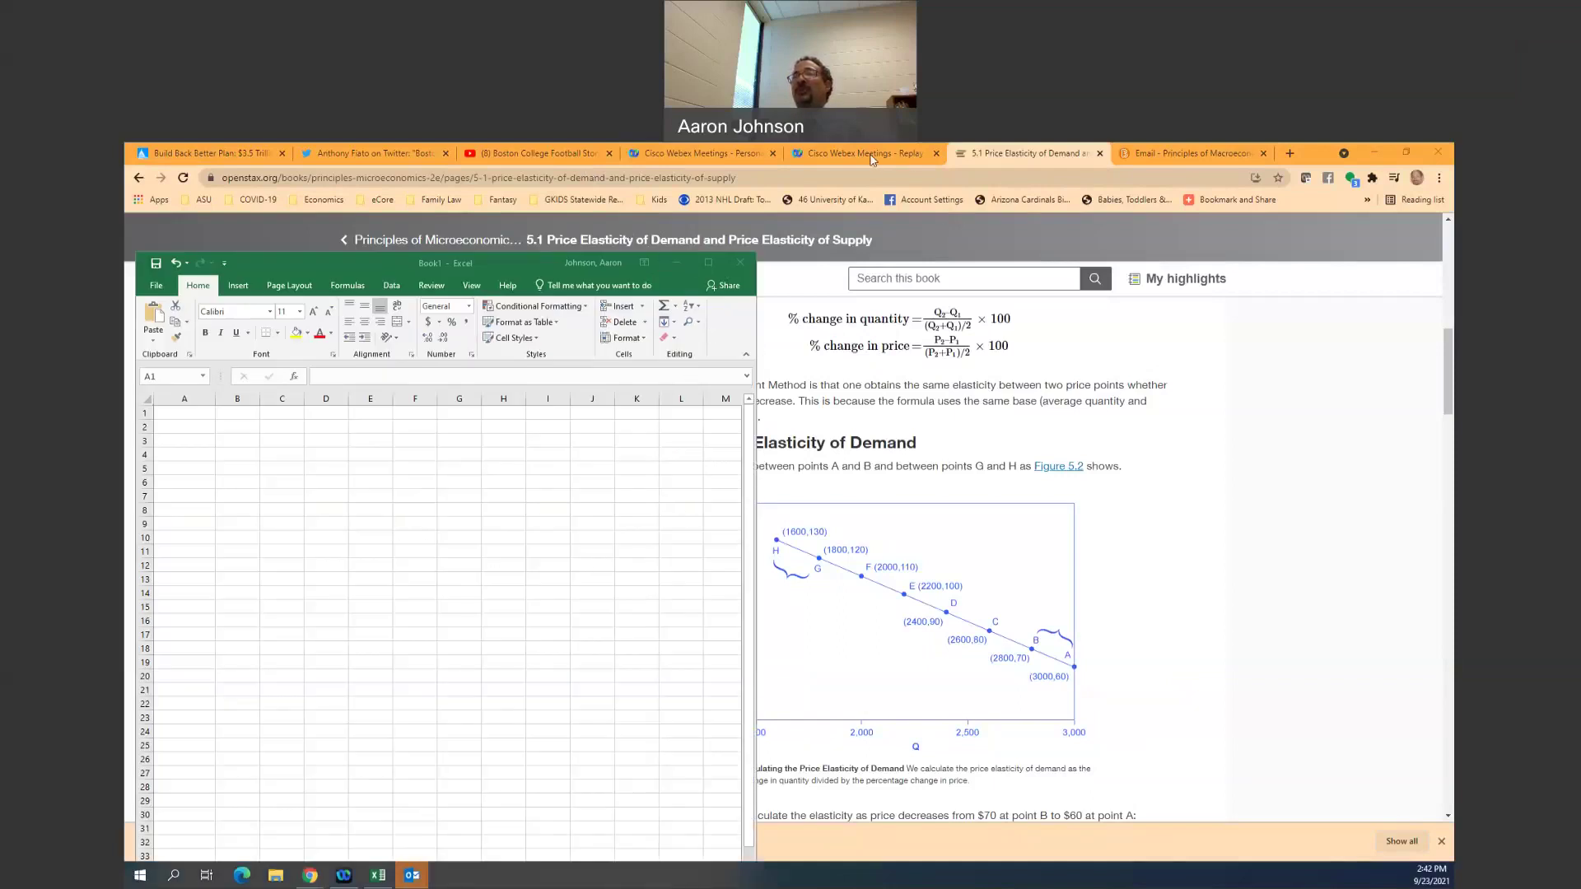
Enter the labels Q1, Q2, P1 and P2 down column A
left_click(192, 414)
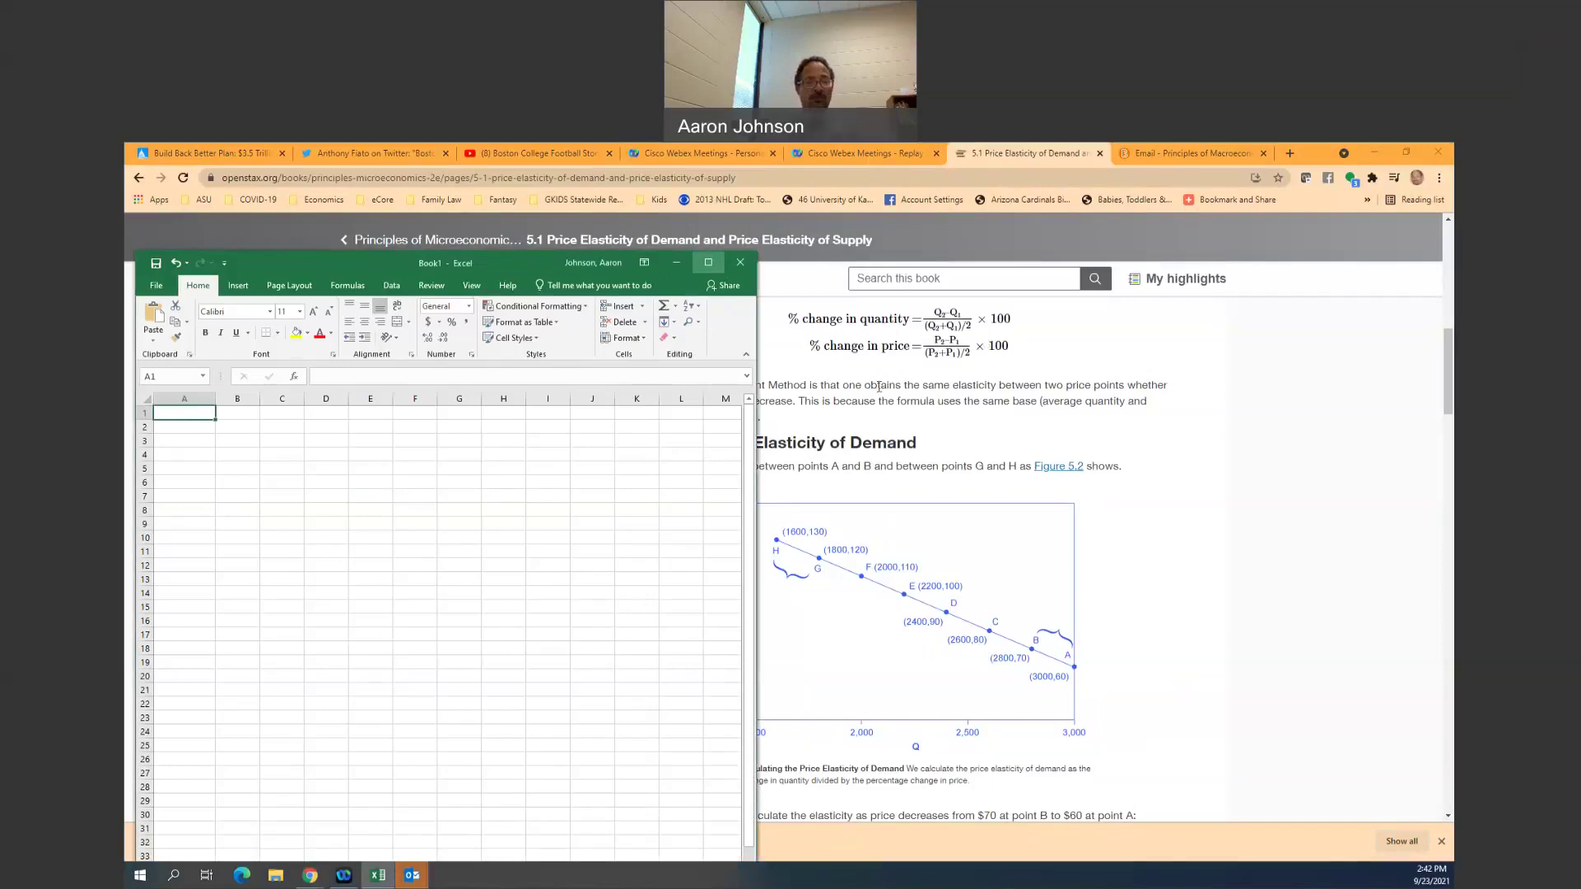
type("Q1")
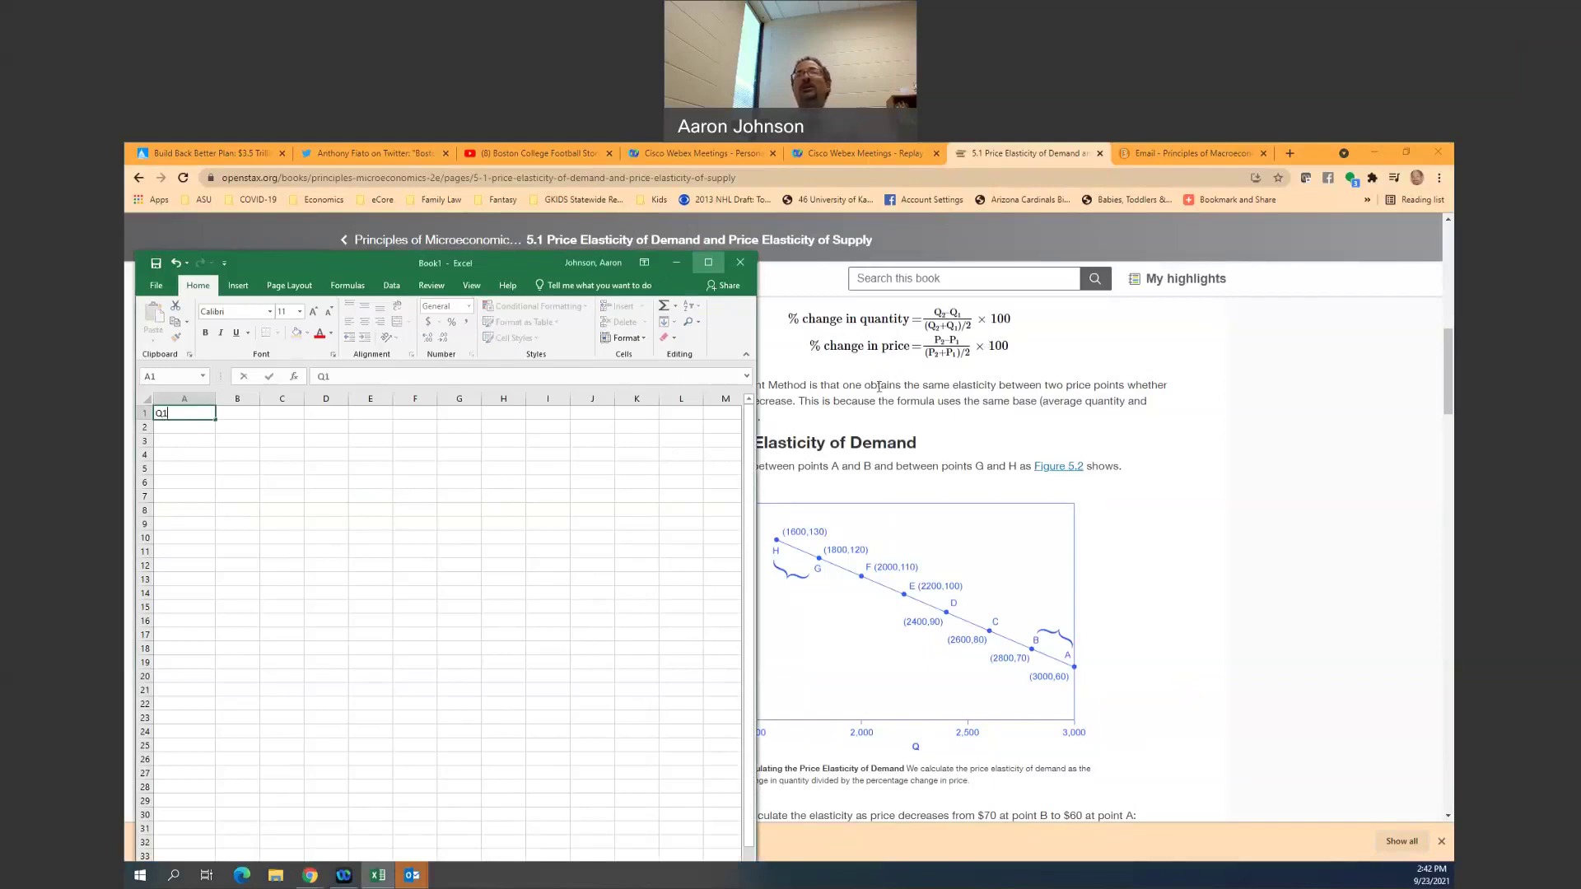
key("Return")
type("Q2")
key("Return")
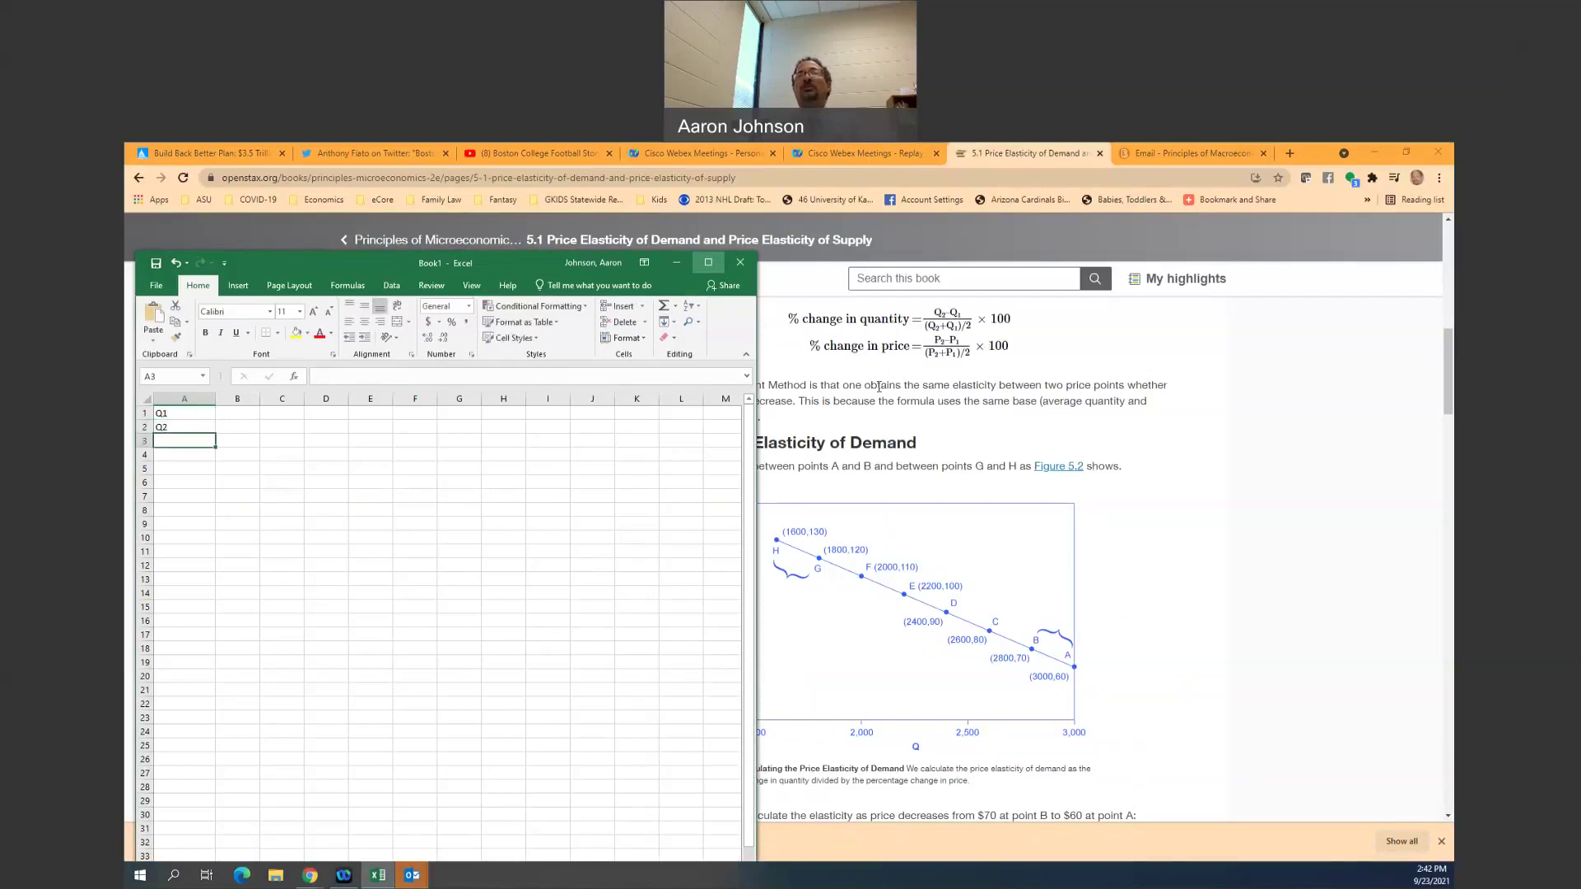
type("P1")
key("Return")
type("P2")
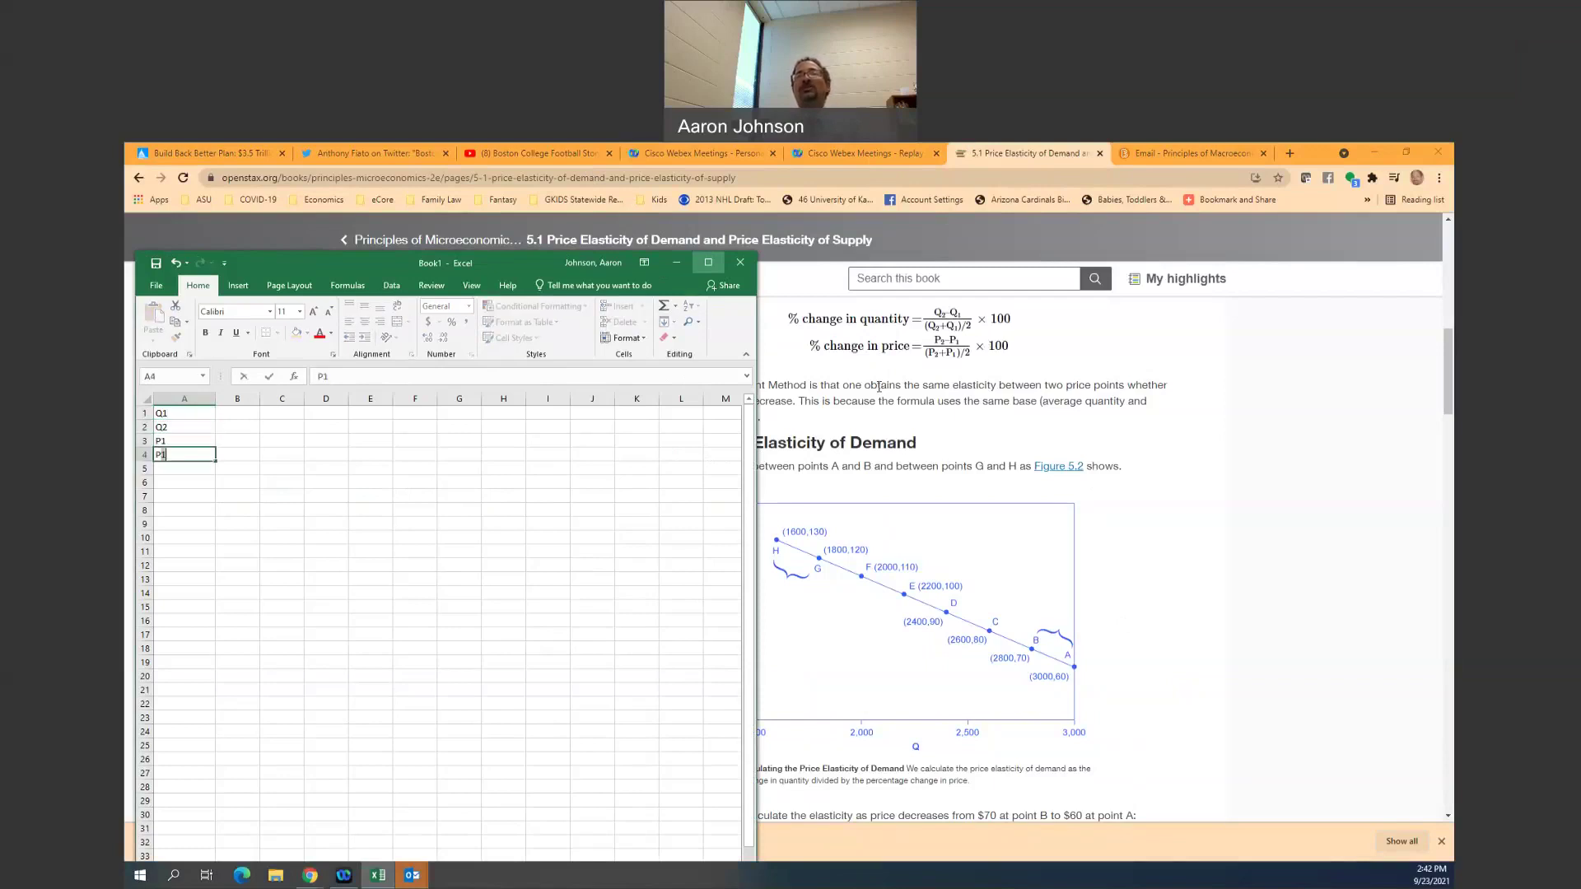
key("Up")
key("Up")
key("Up")
Add descriptions in column C: Quantity/Price before price change and Quantity/Price after price change
key("Right")
key("Right")
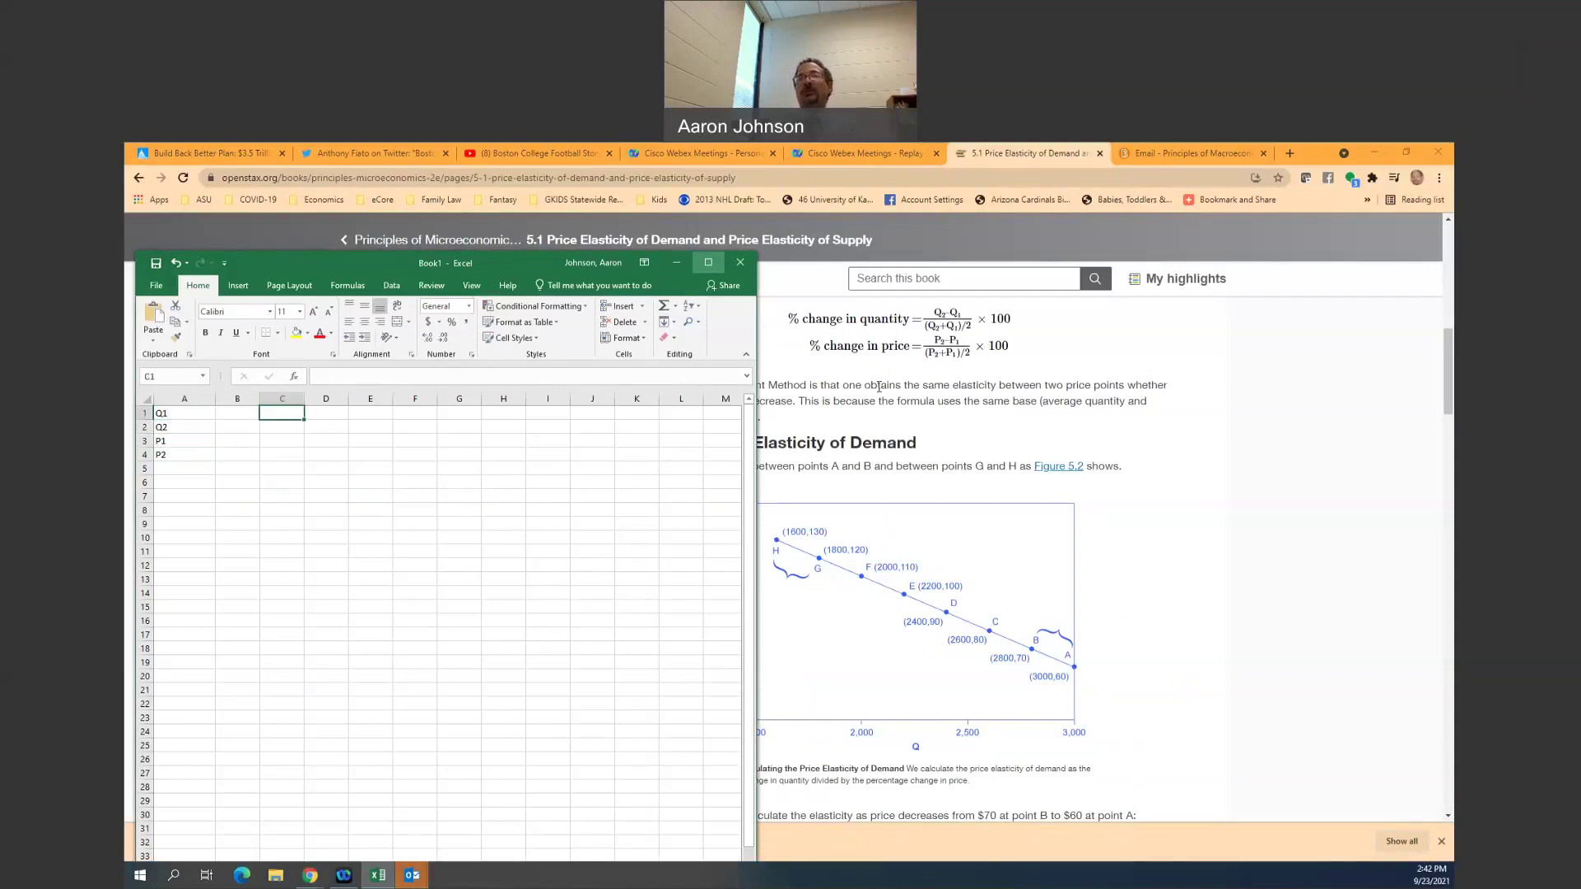
type("Qavg")
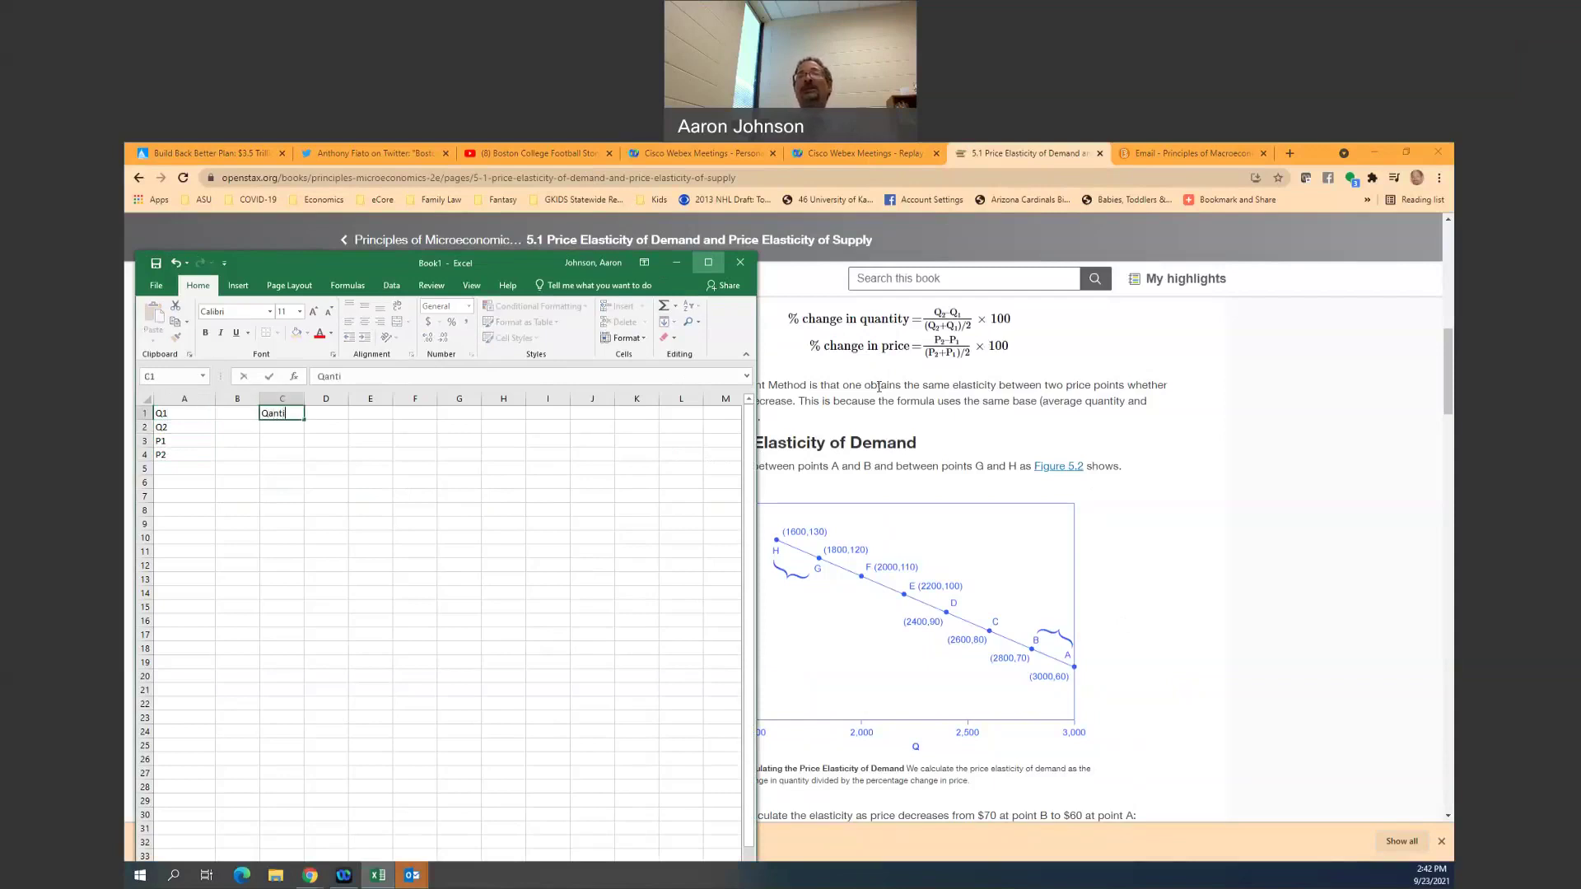
key("BackSpace")
key("BackSpace")
type("antity before ")
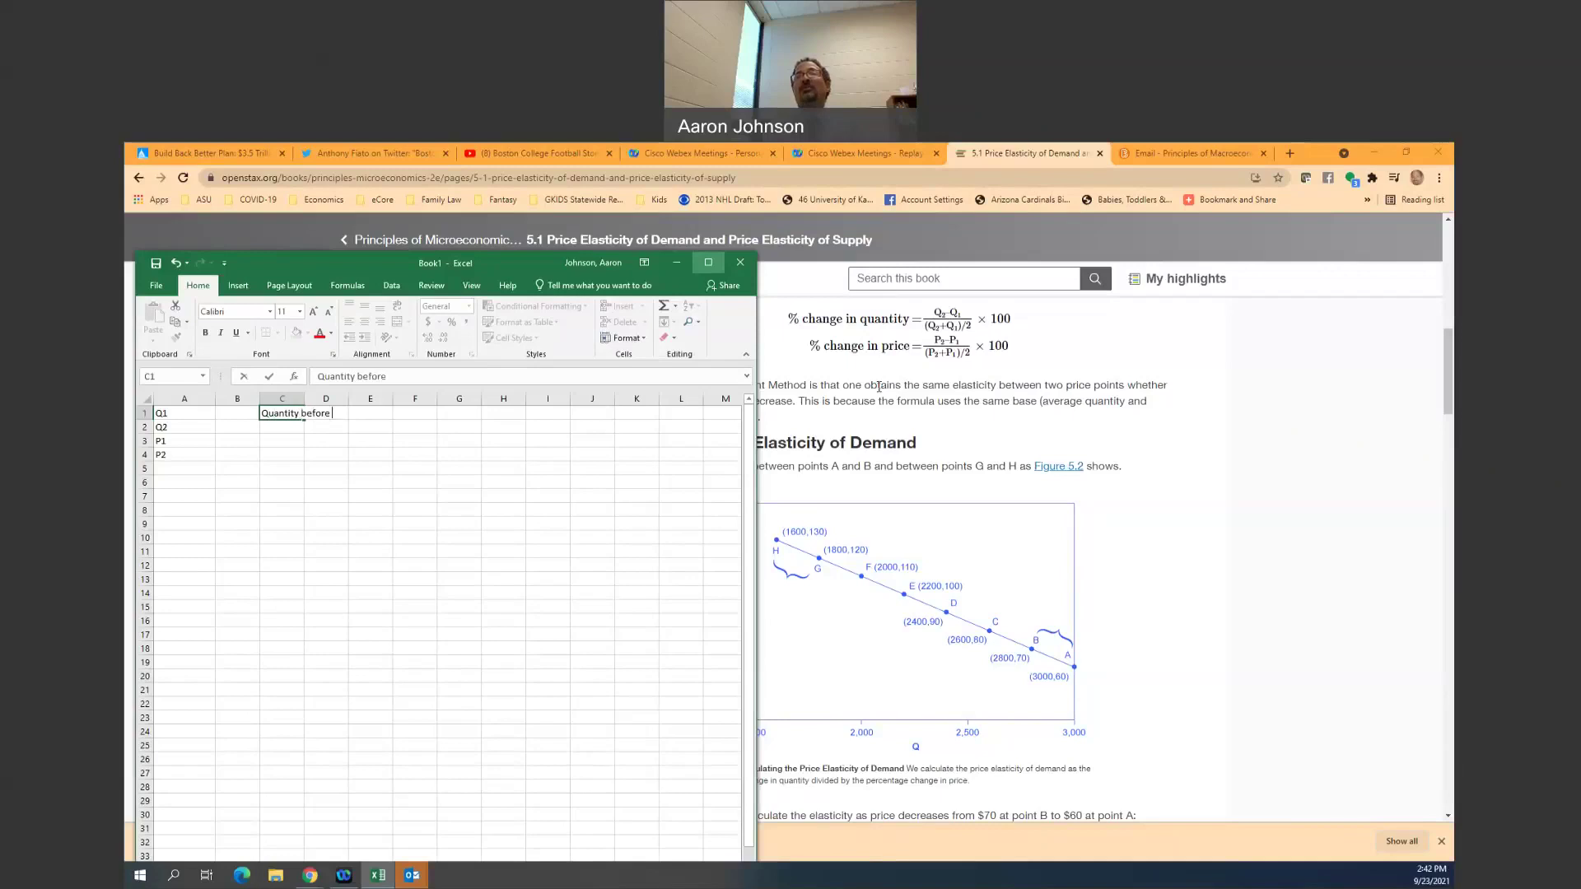
type("price change")
key("Return")
key("Return")
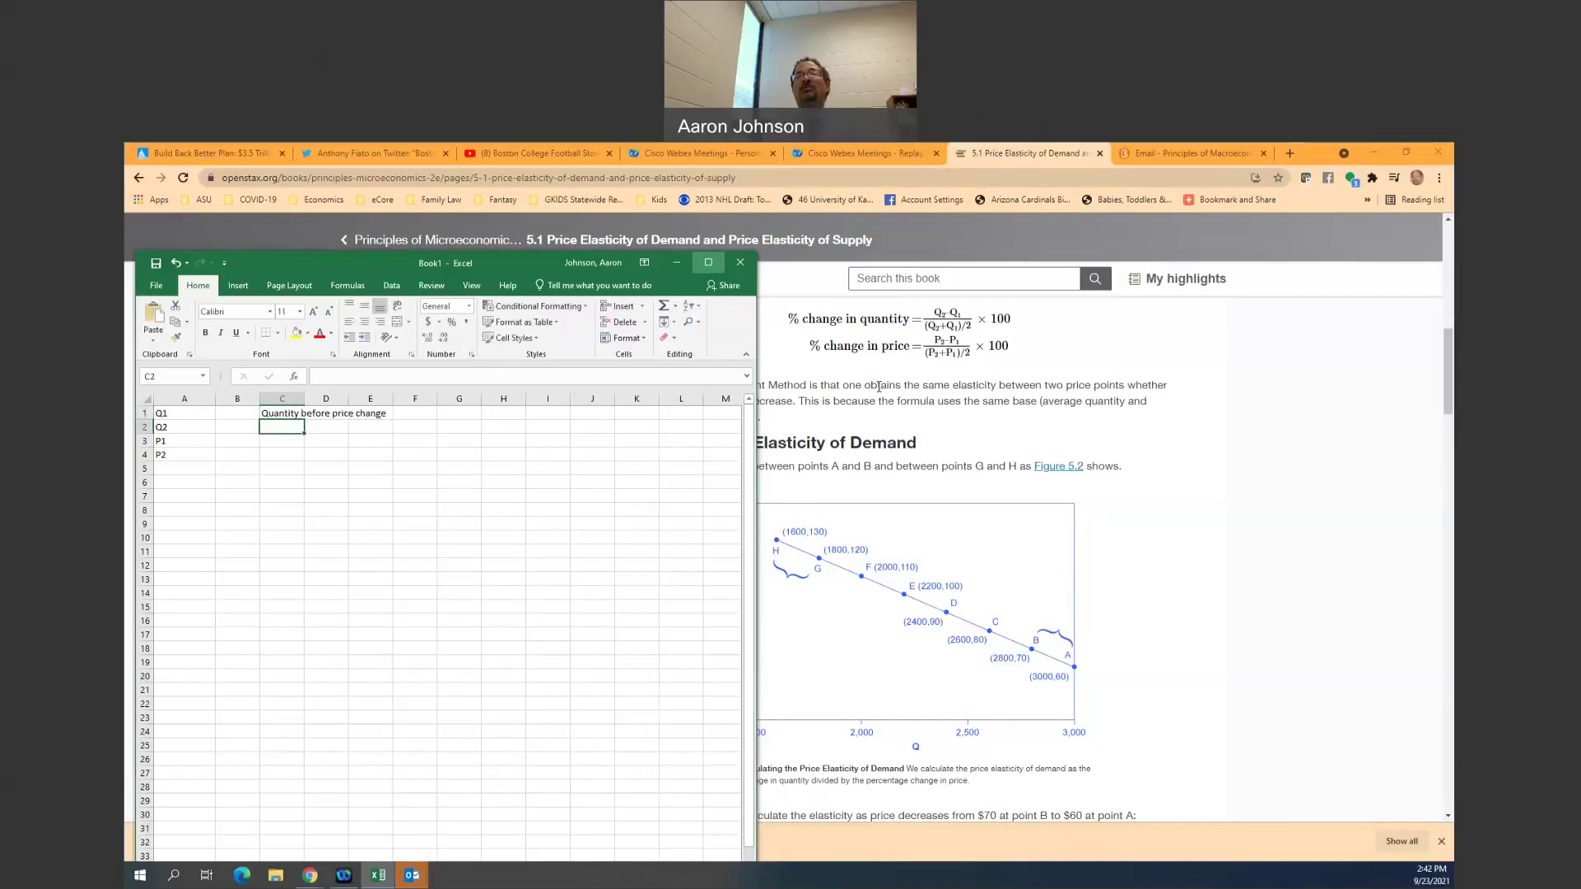
type("Pri")
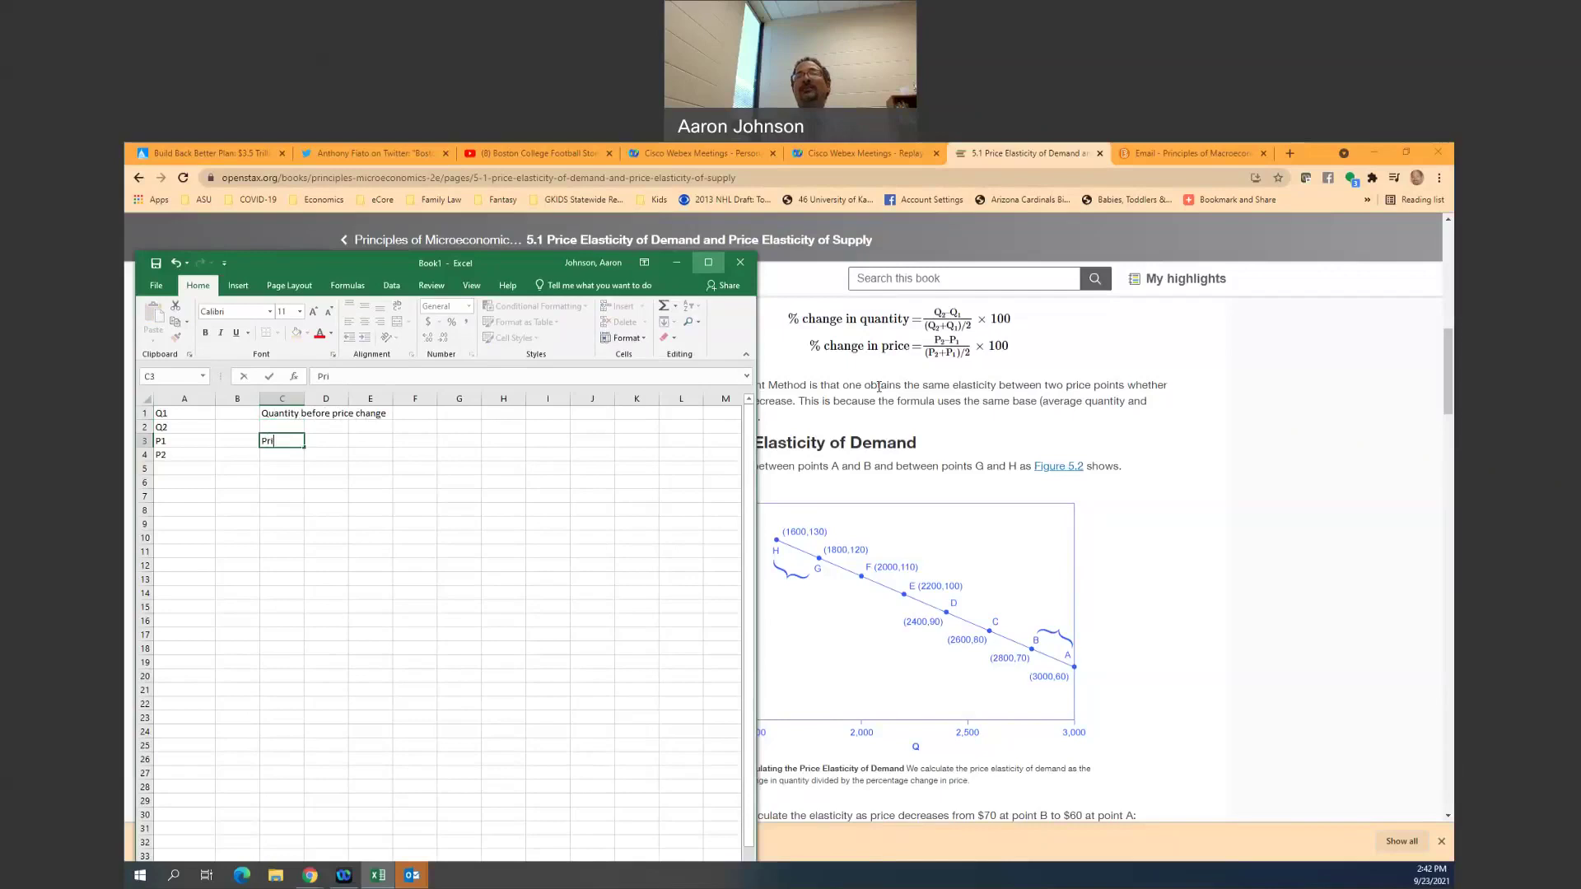
type("ce before t")
type("rice change")
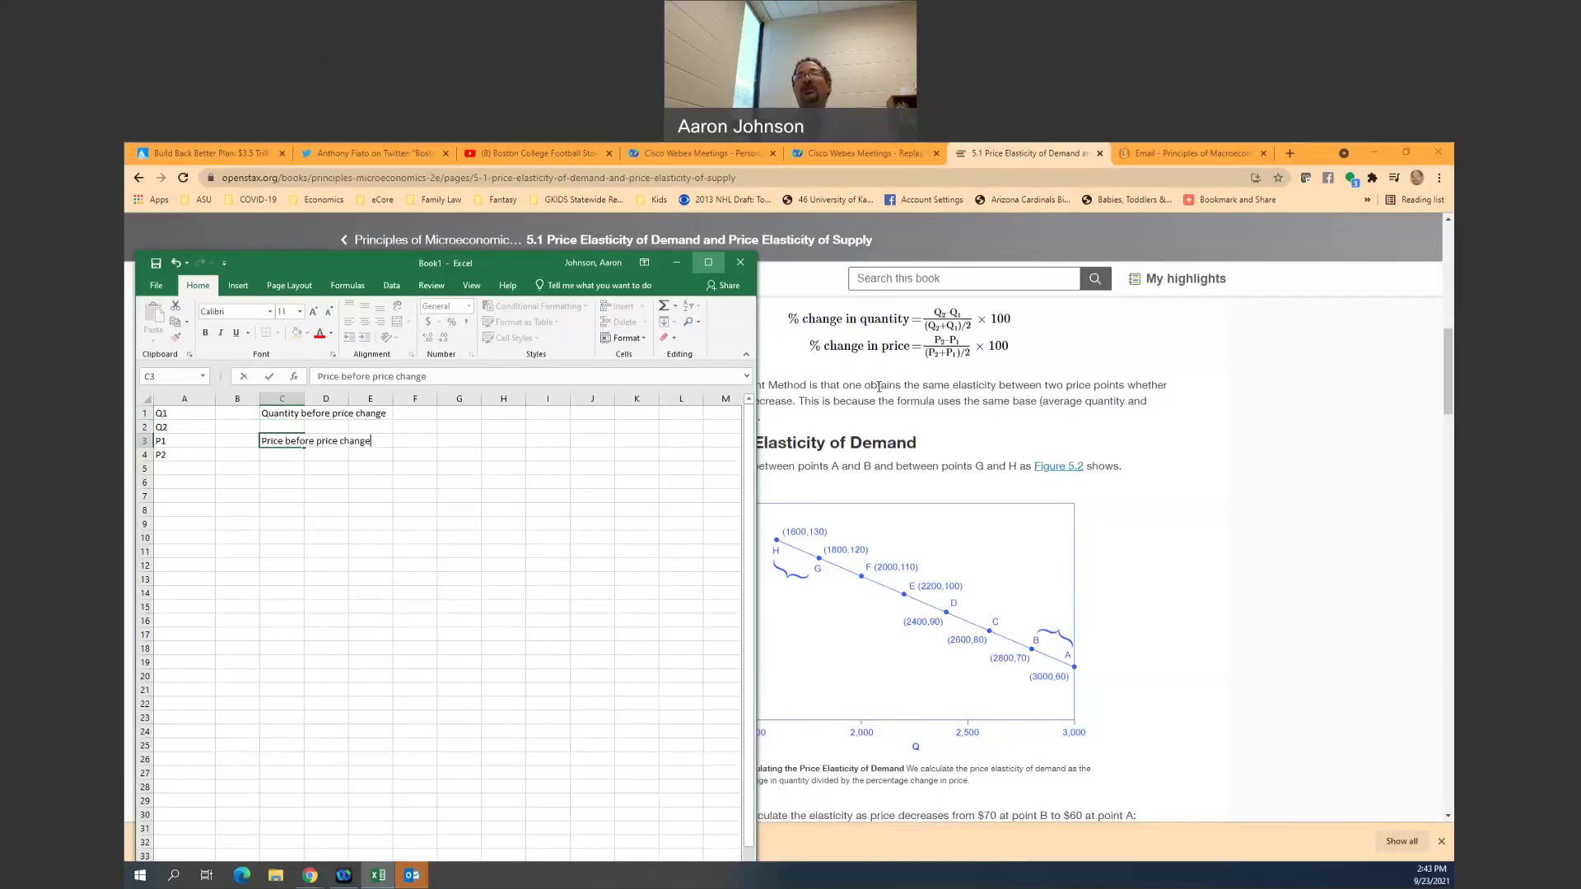
key("Up")
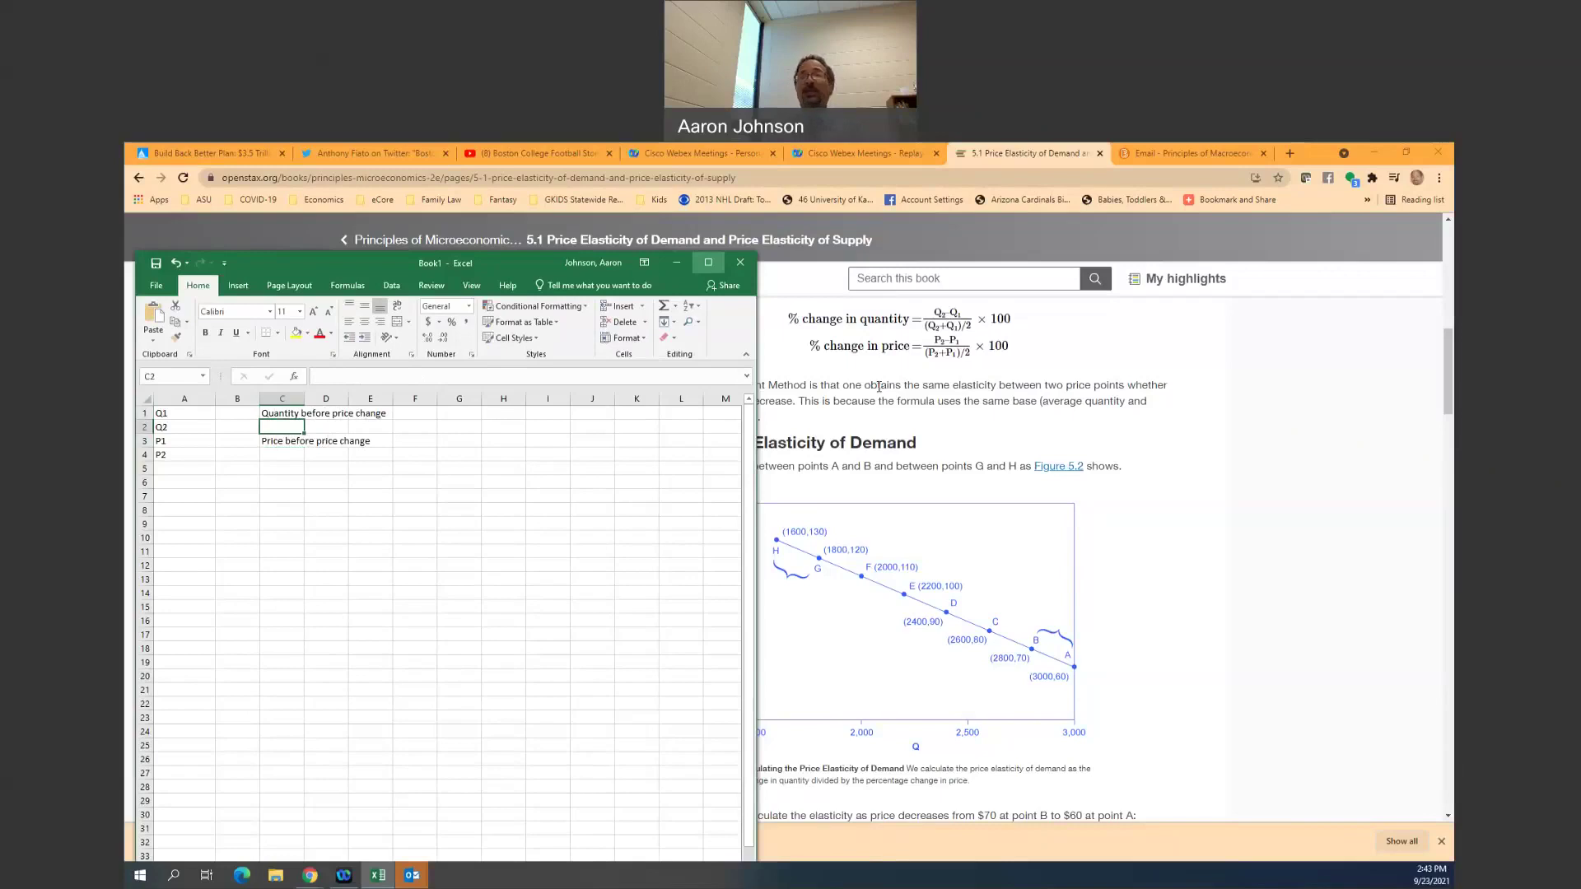
type("Quantity ")
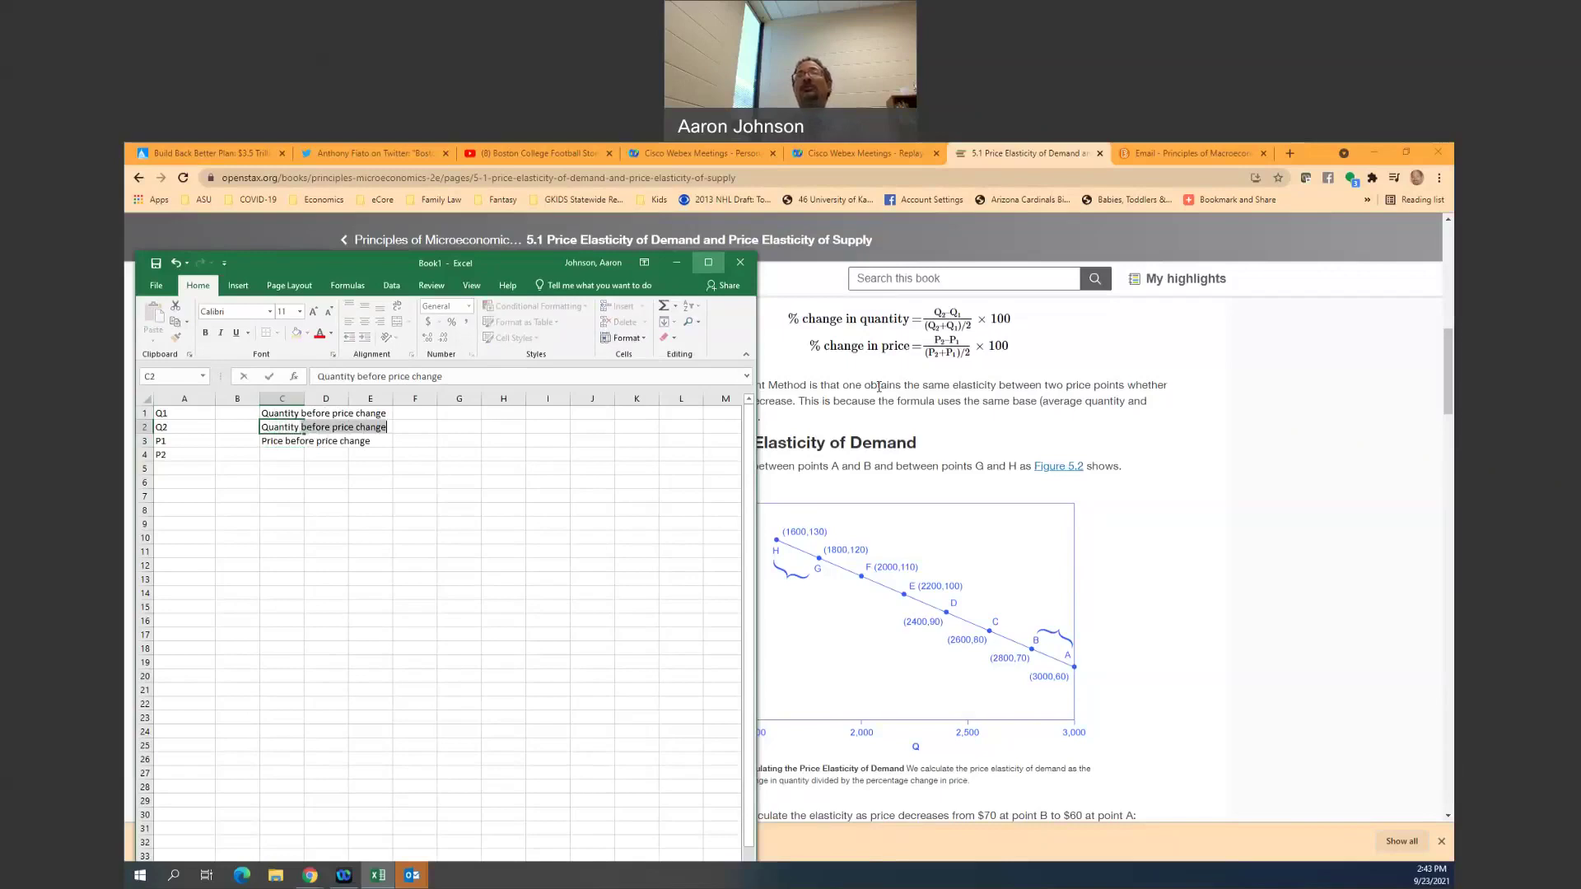
type("after price")
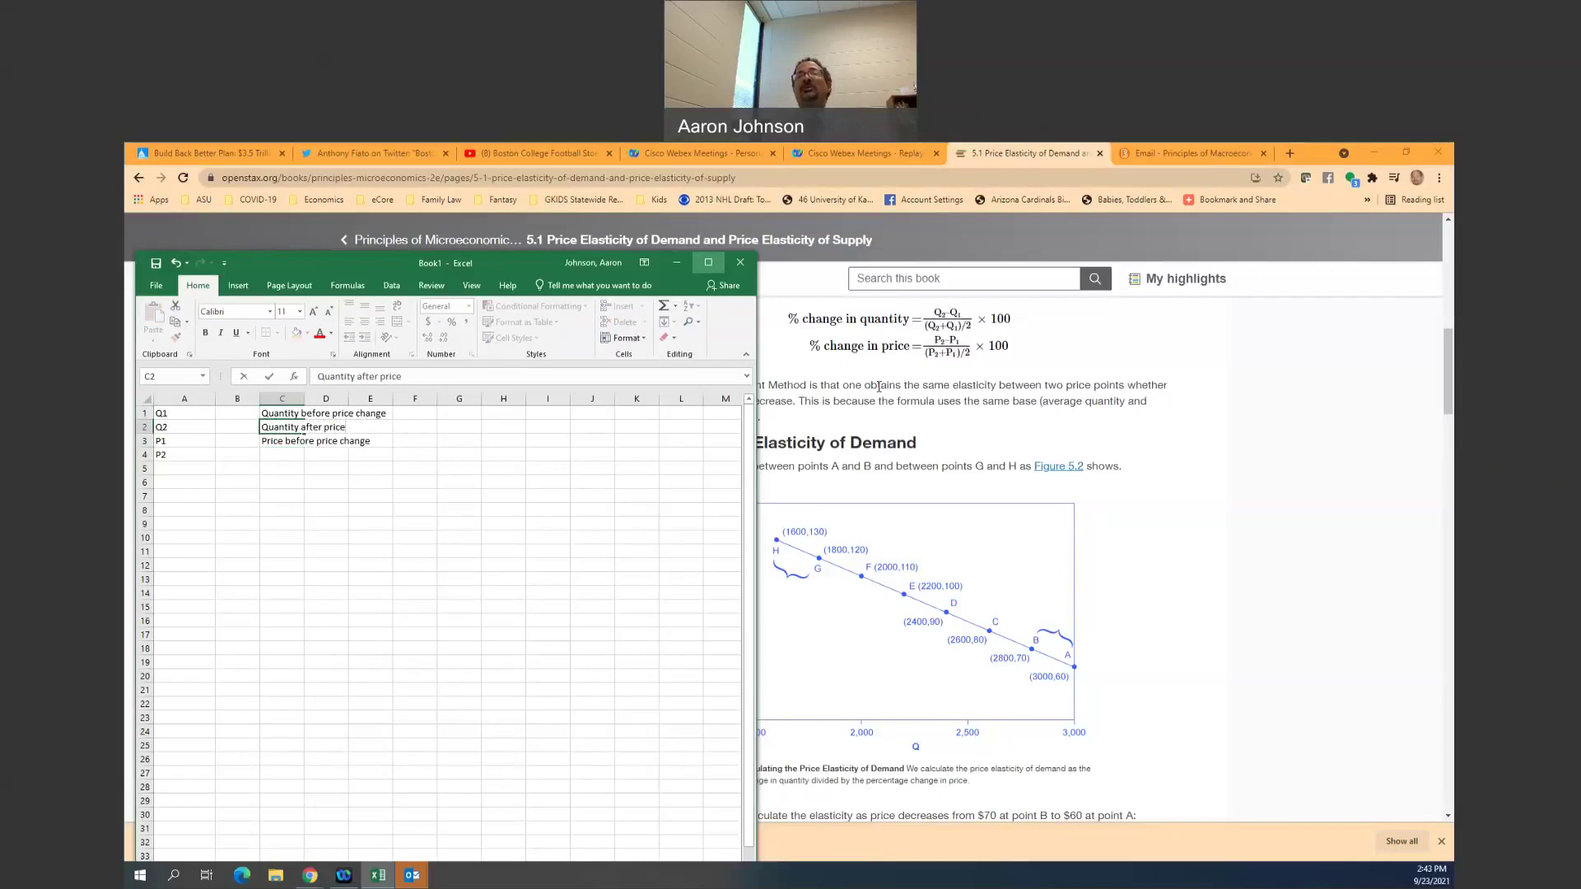
type(" change")
key("Return")
key("Return")
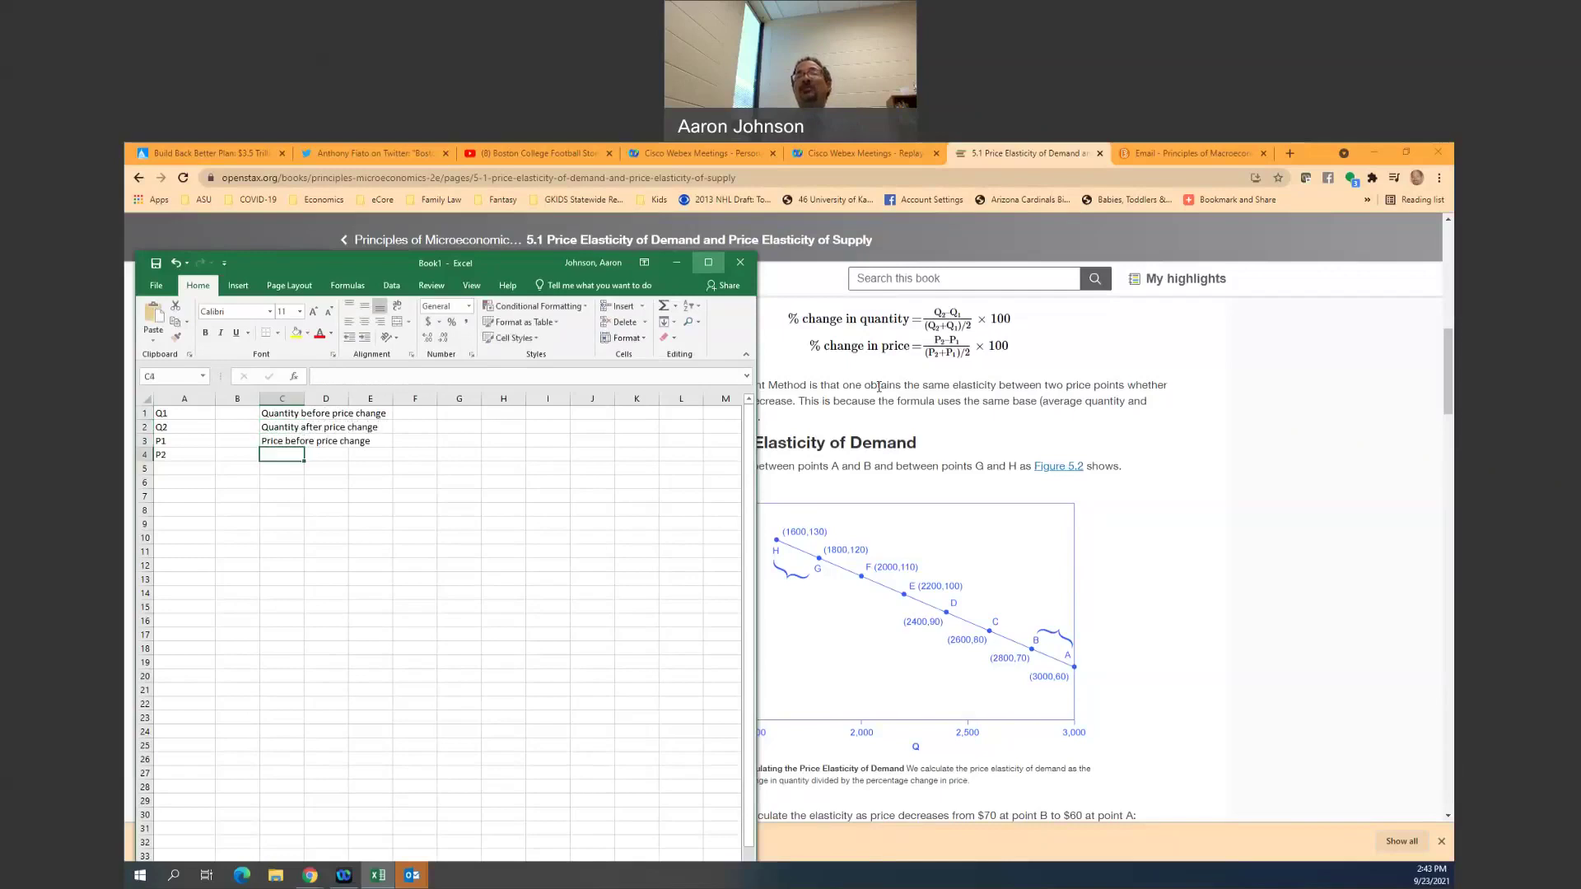
type("Price afte")
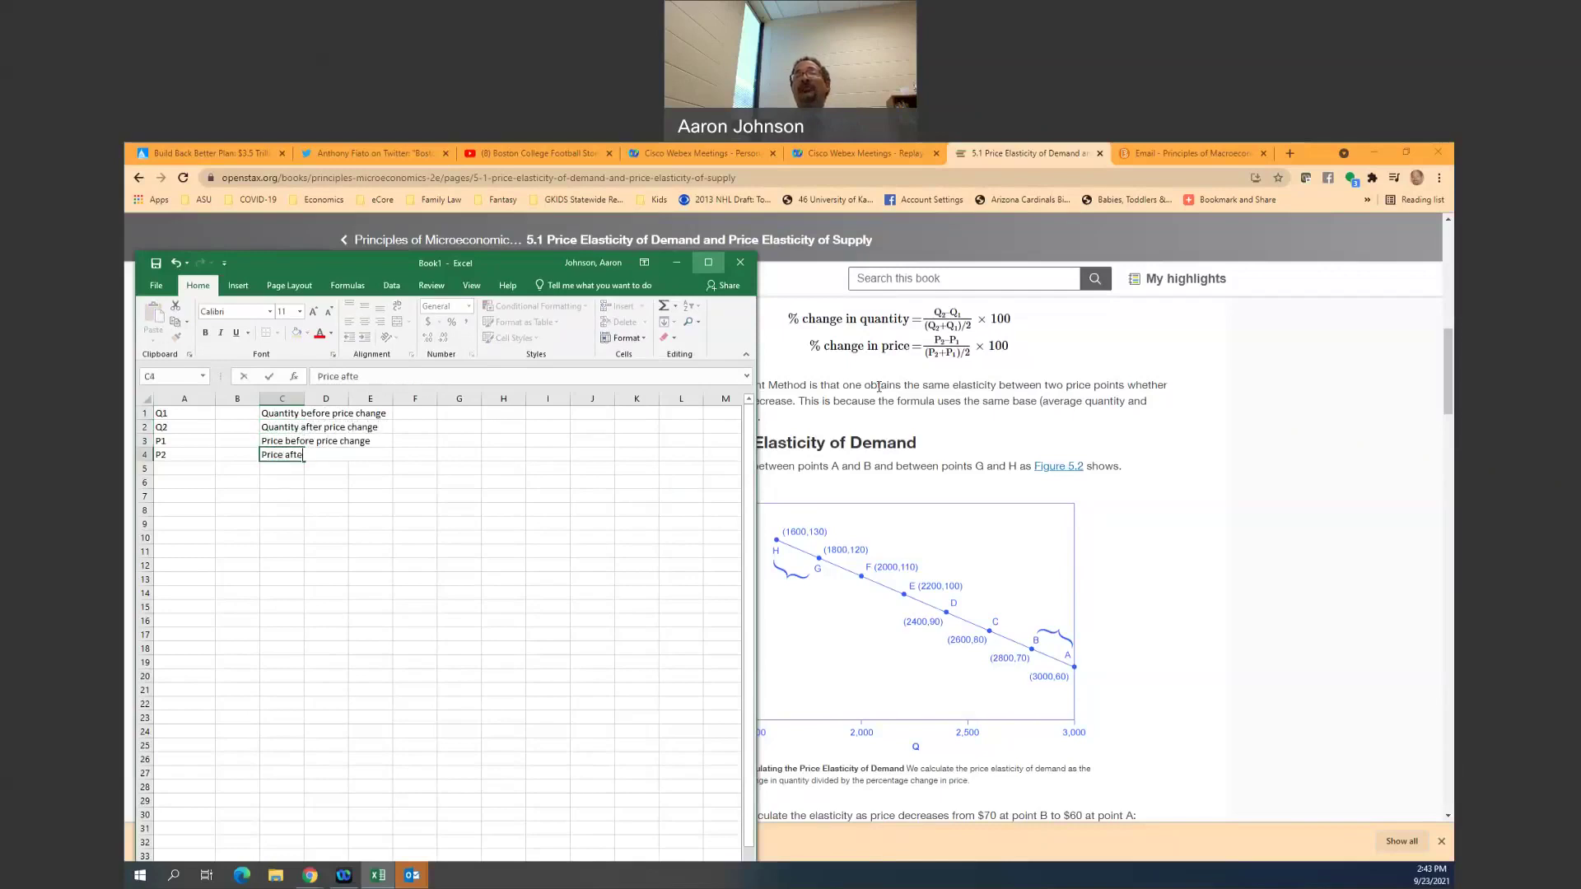
type("r price change")
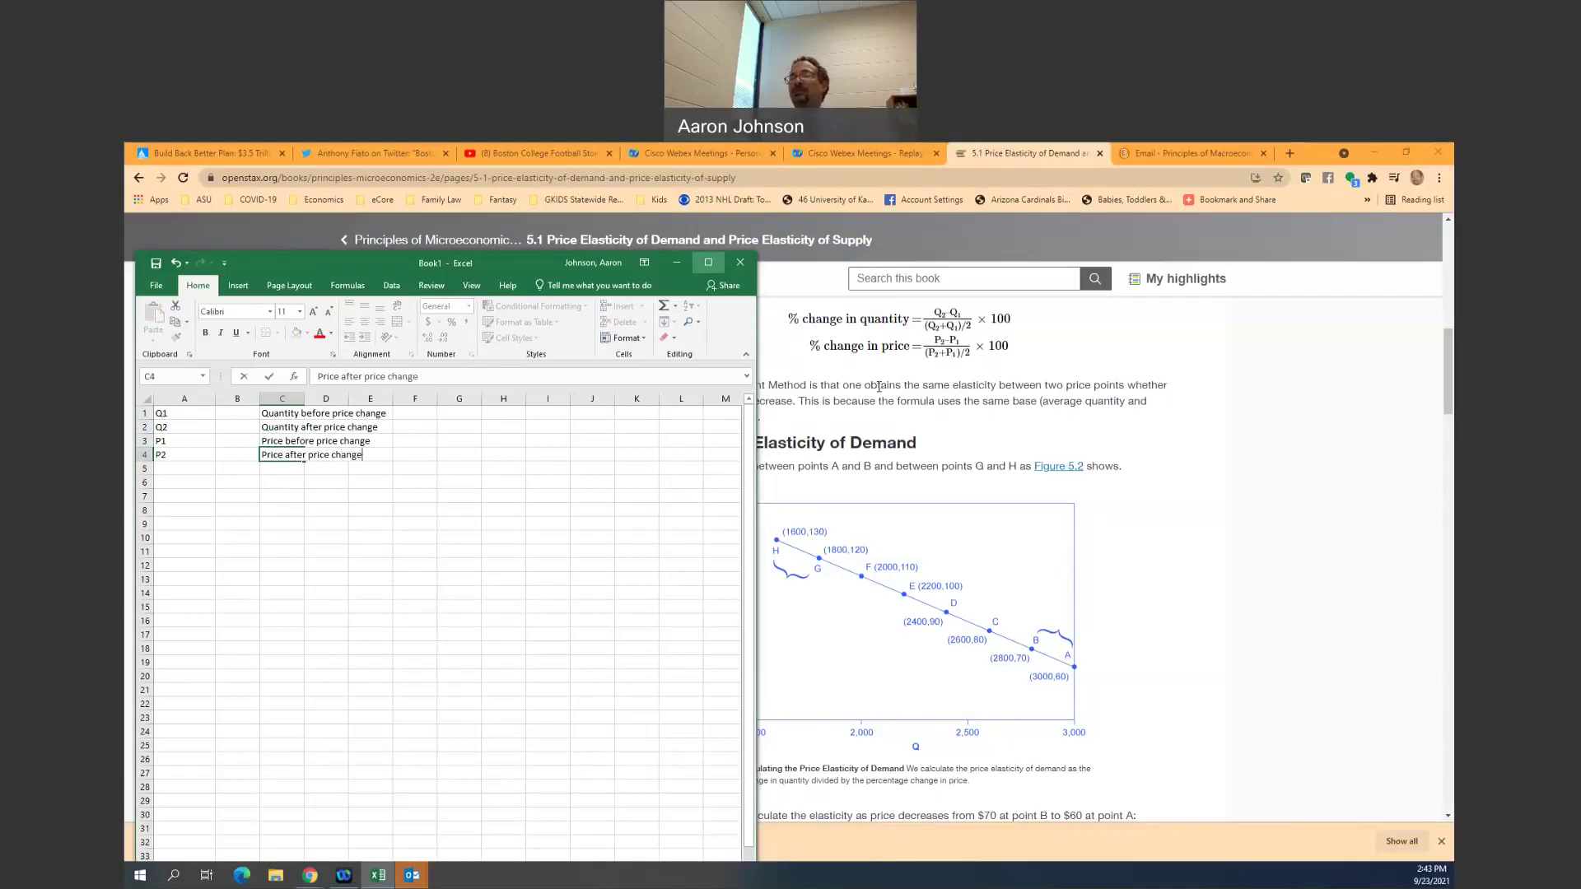
left_click(1249, 522)
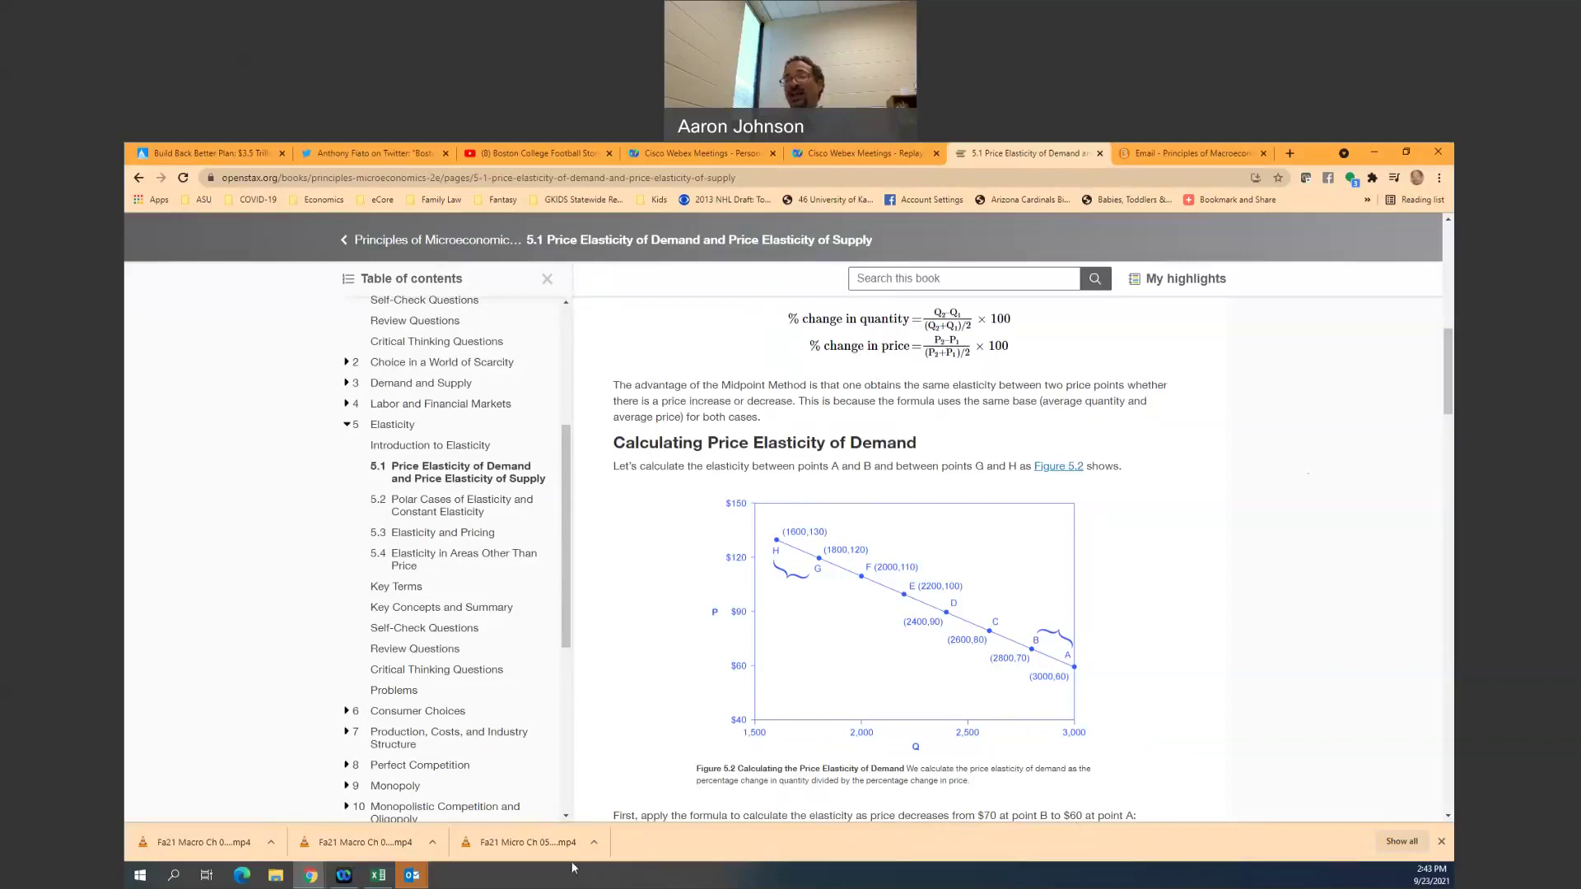
Enter Q1 2800, Q2 3000, P1 70 and P2 60 in cells B1:B4
mouse_move(378, 875)
left_click(378, 875)
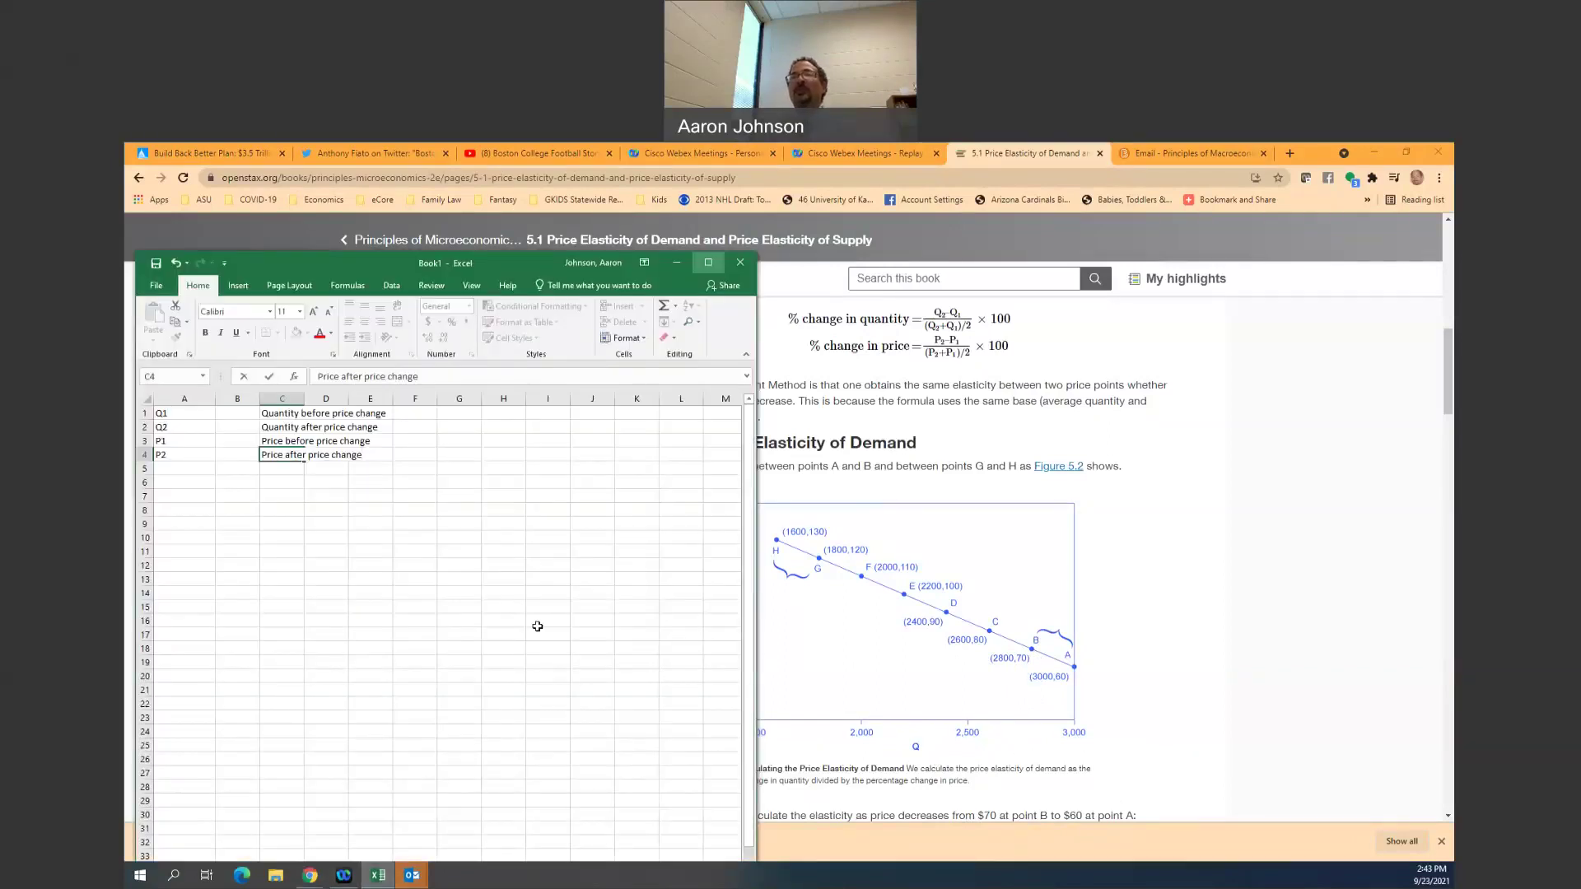
left_click(230, 412)
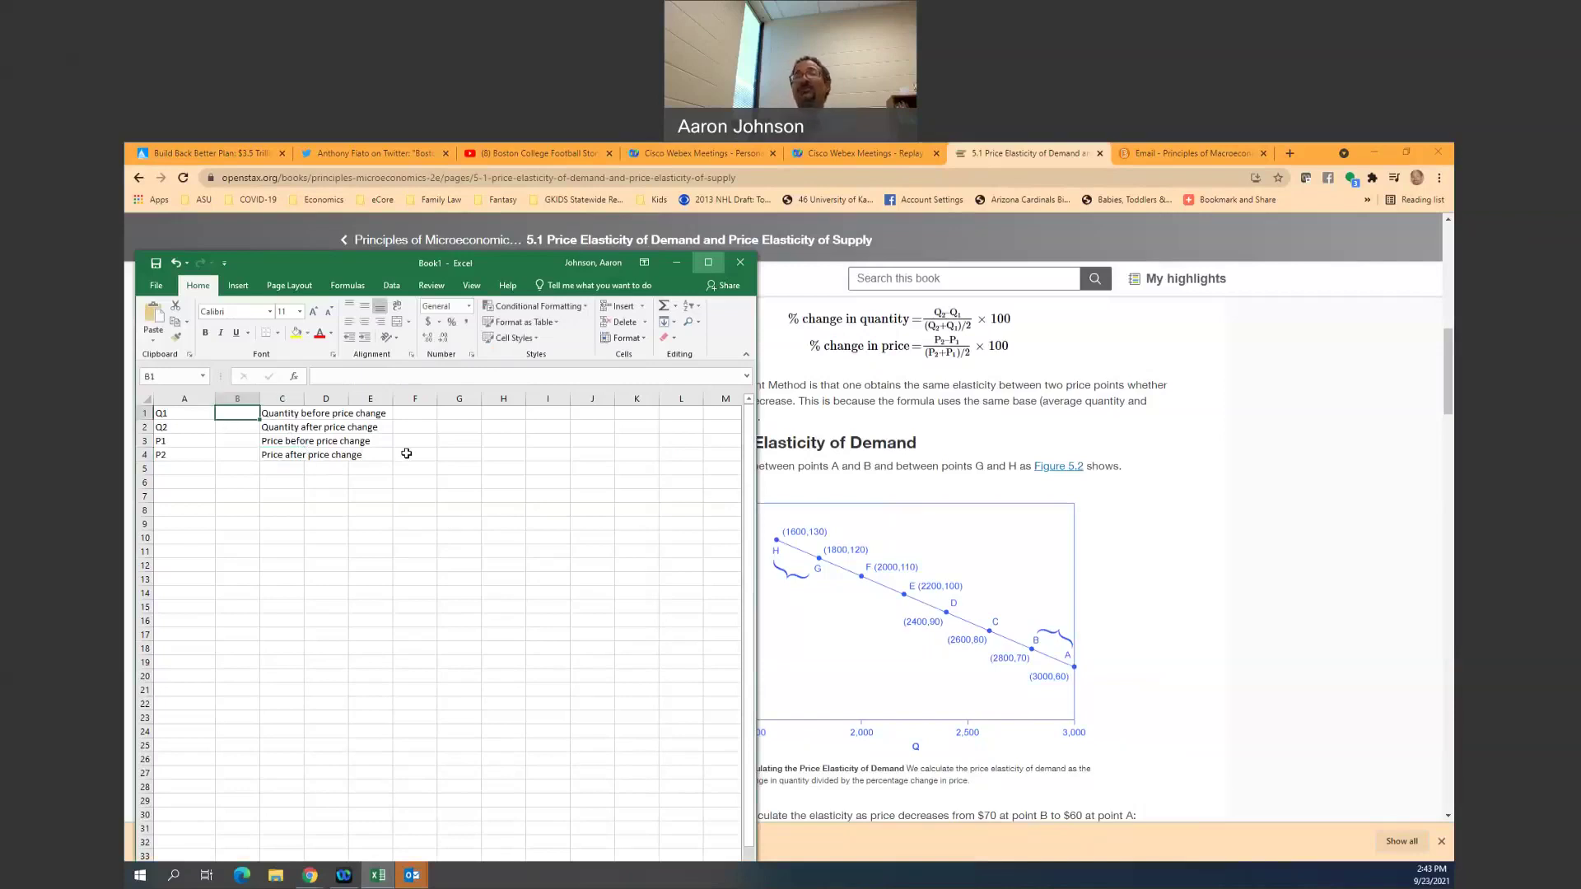
type("2800")
key("Return")
key("Return")
key("Return")
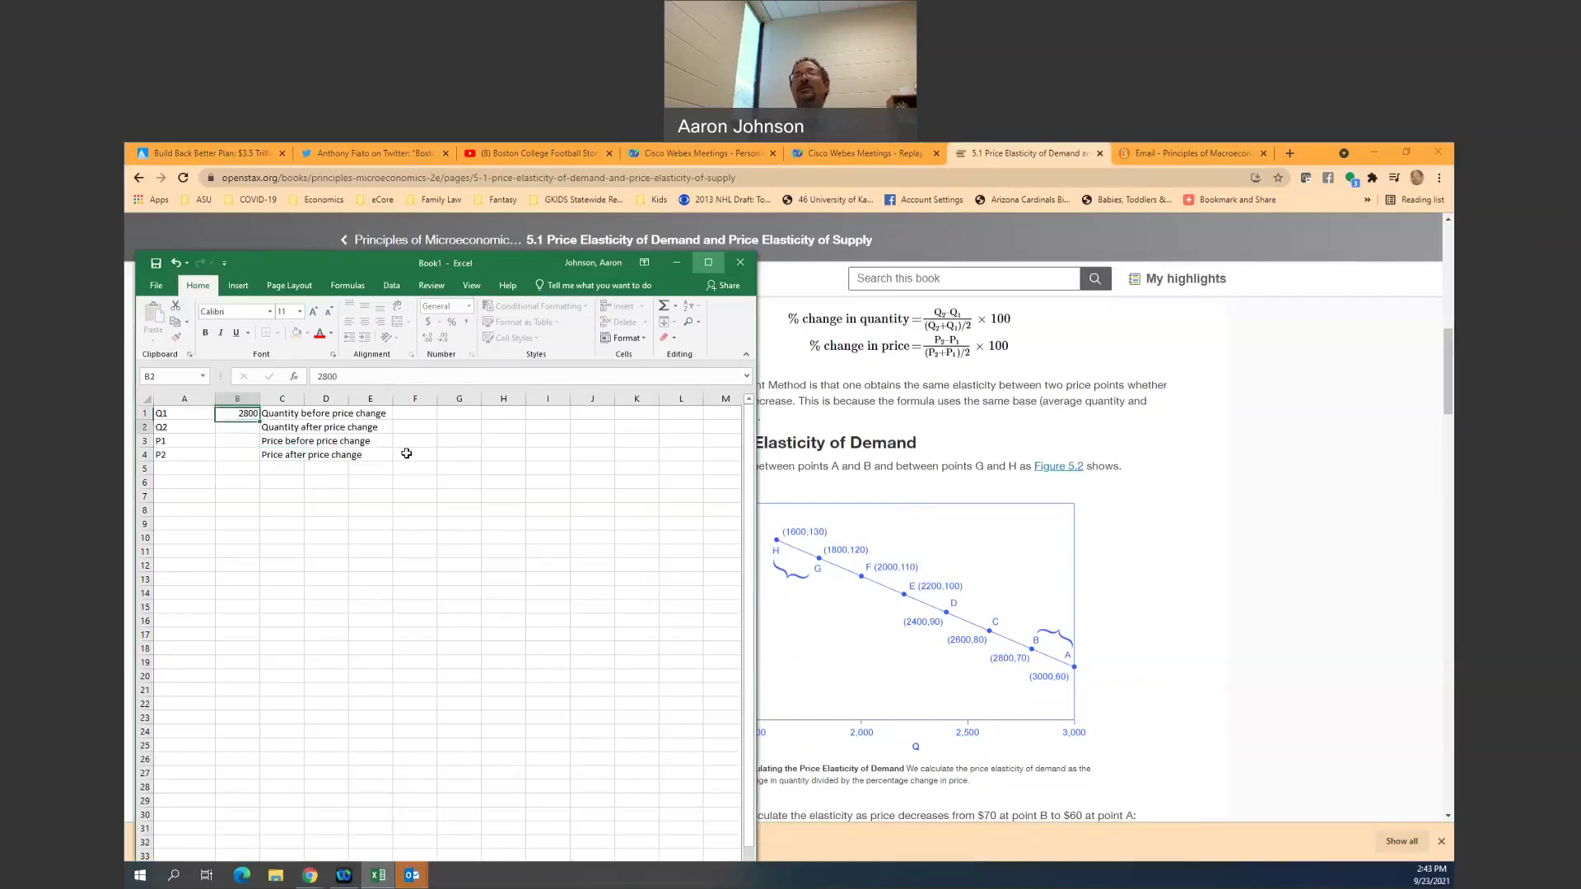
key("Up")
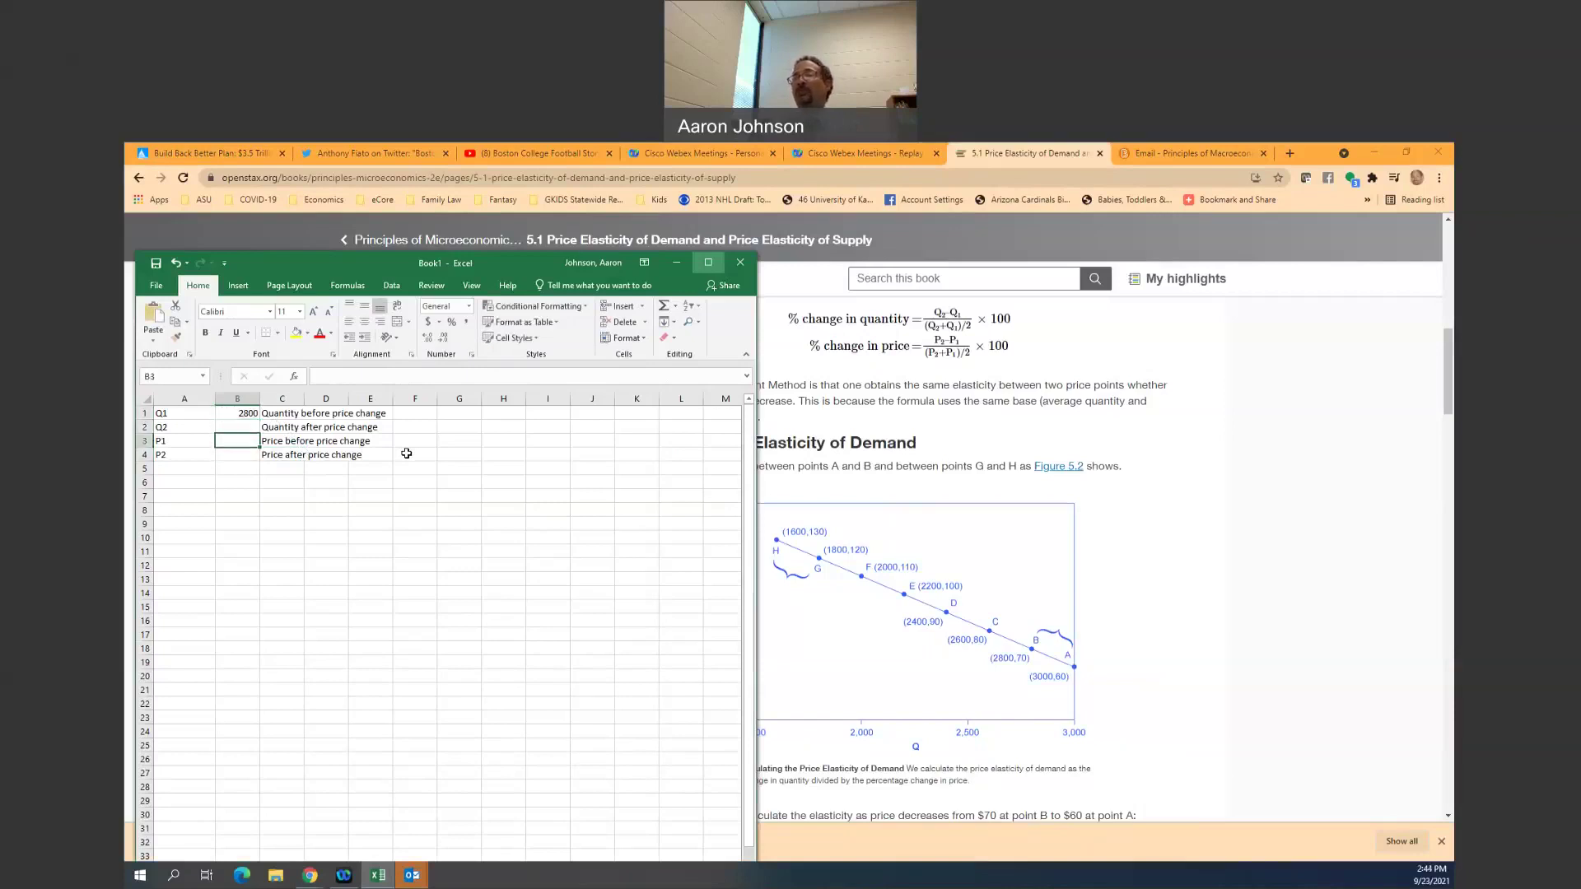
type("70")
key("Return")
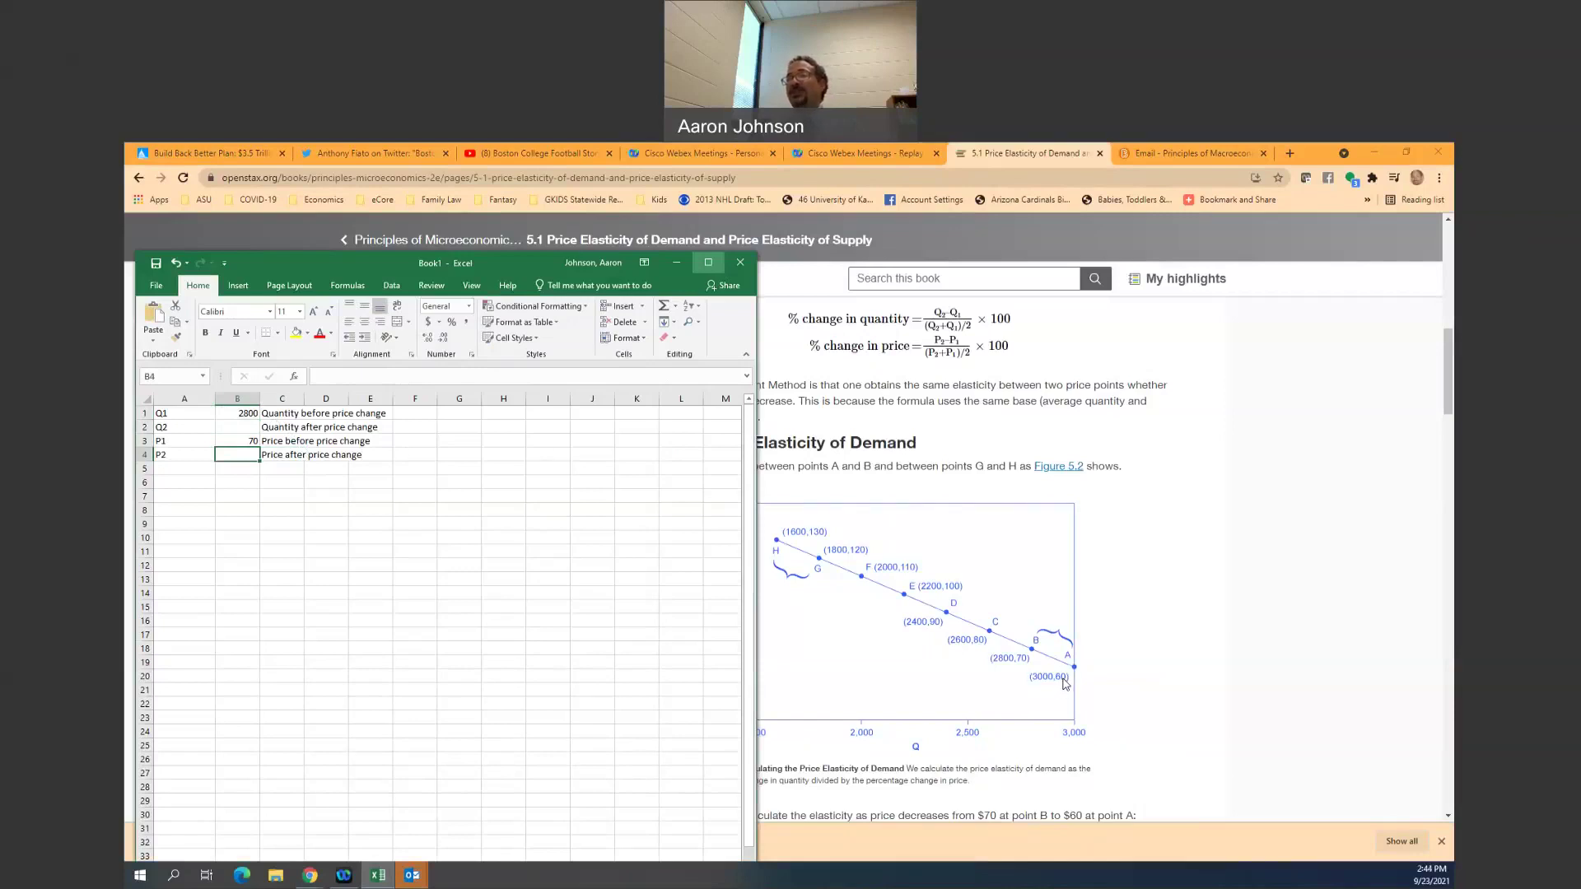
type("6")
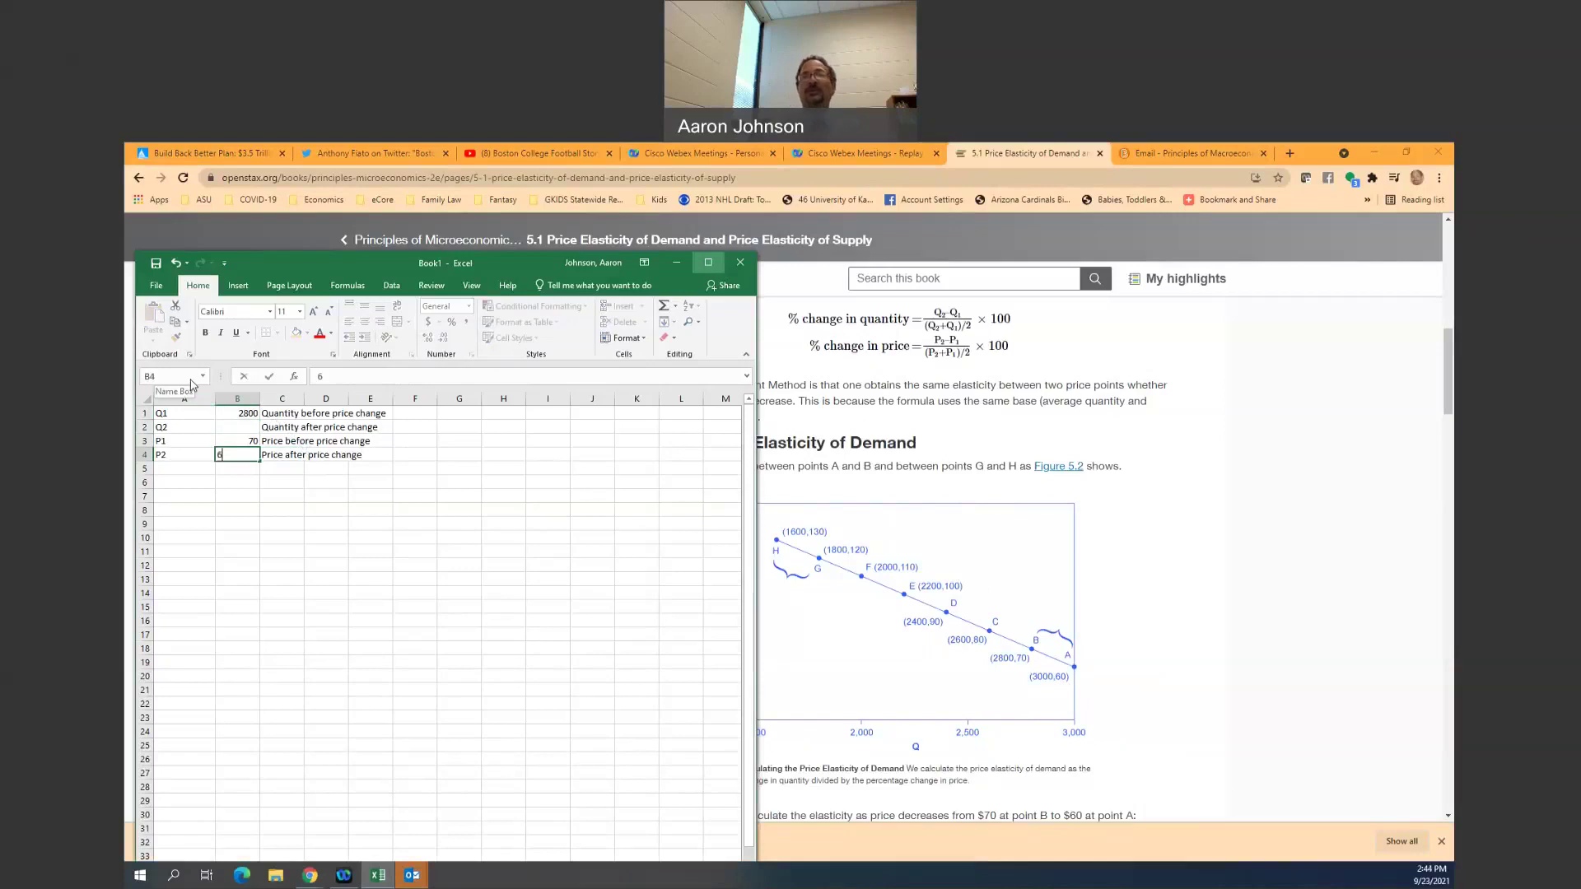
type("0")
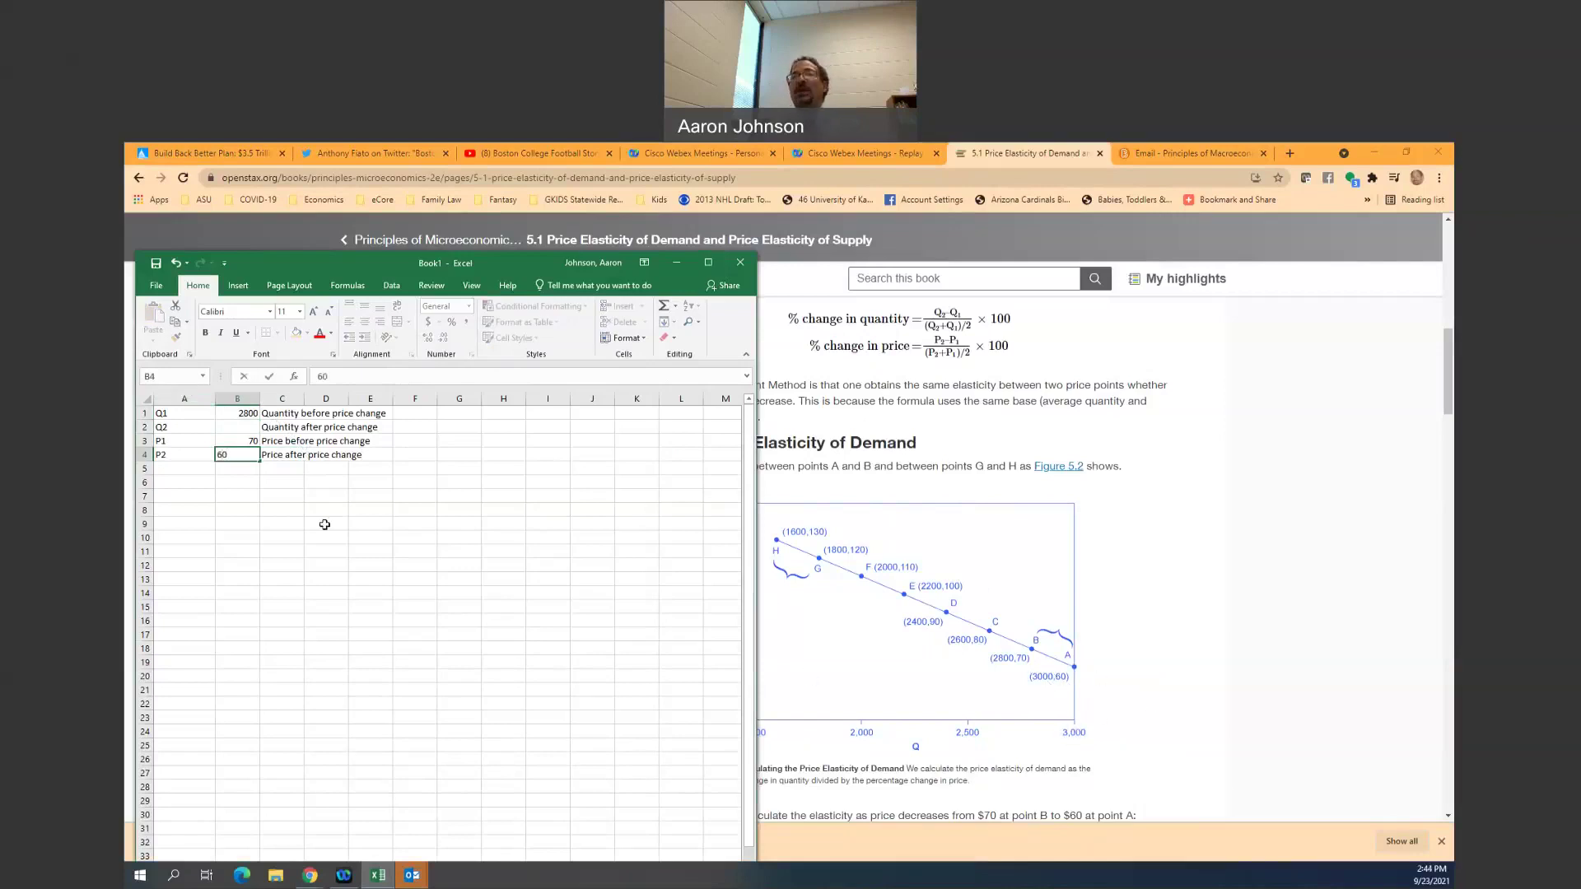
left_click(246, 426)
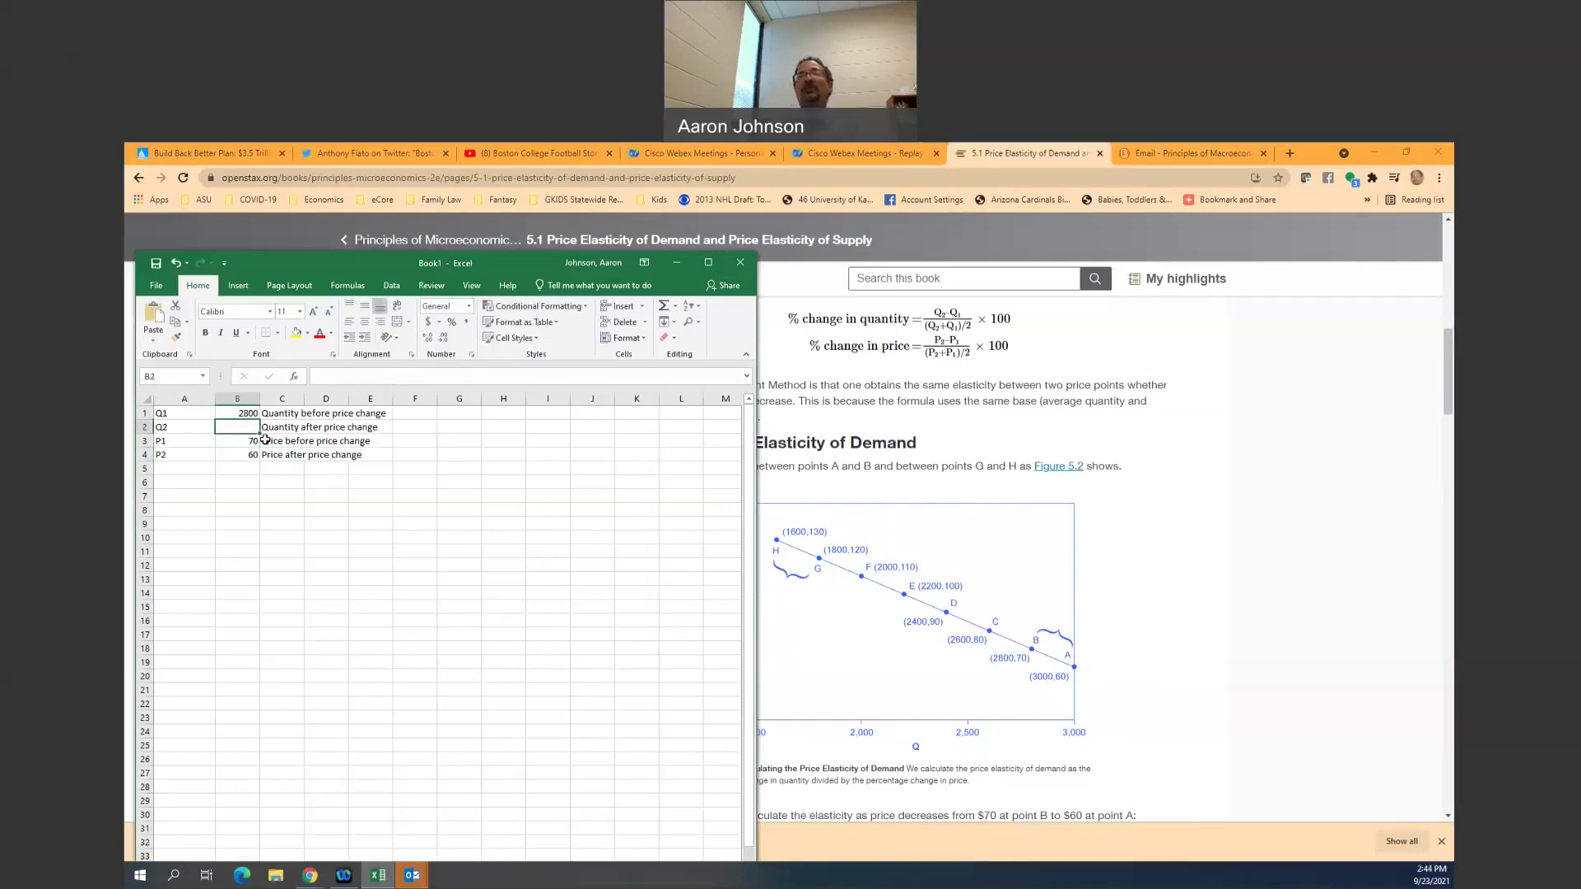
type("3000")
key("Return")
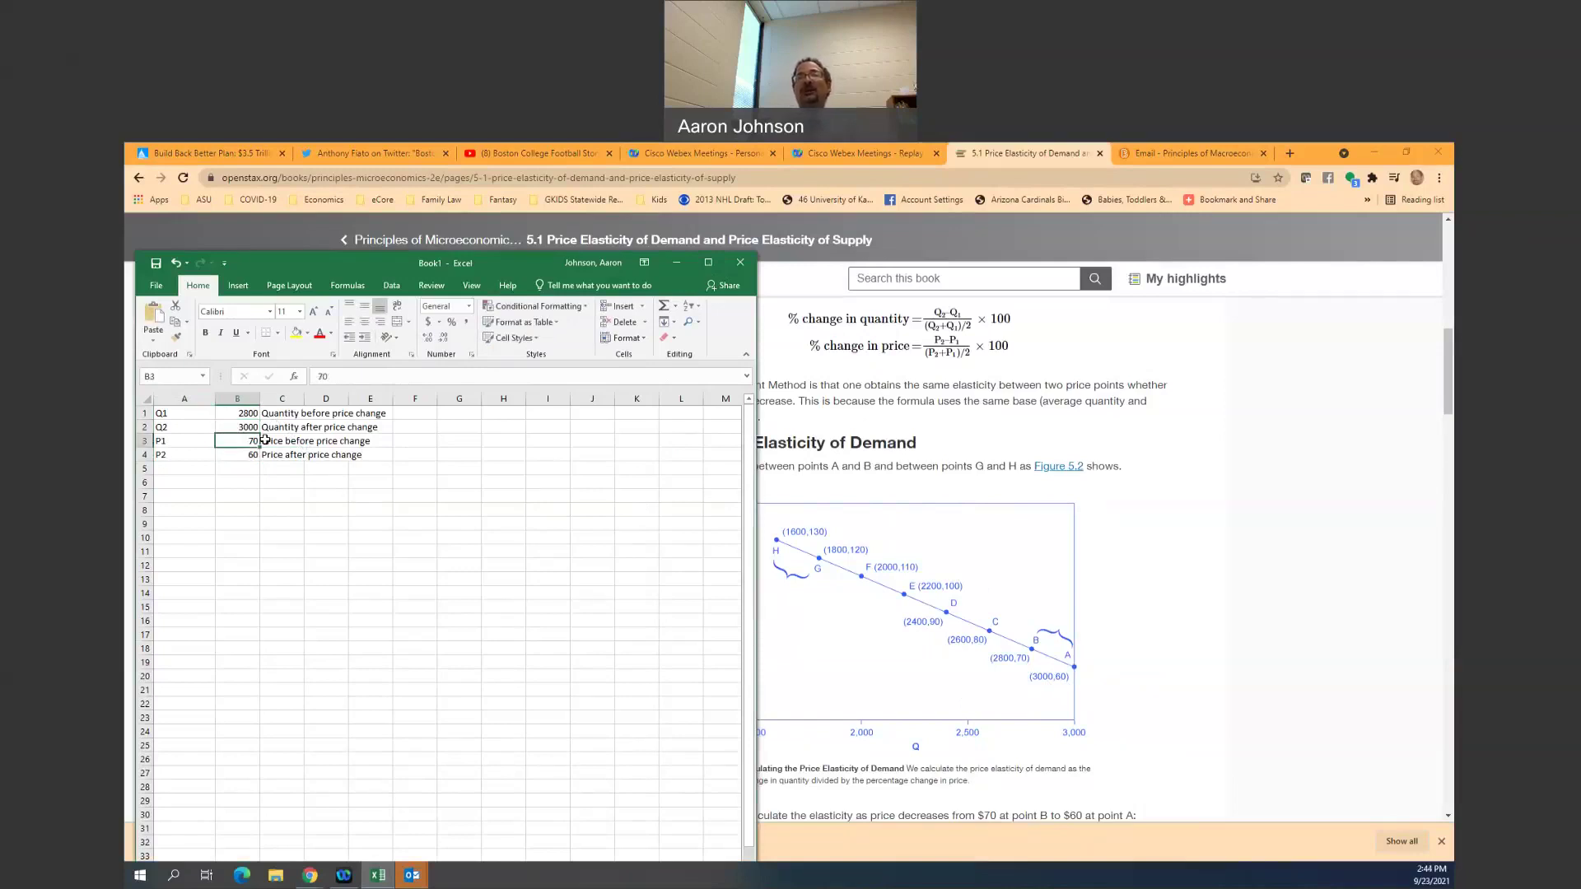
Label rows 6–8 in column A as Numerator, Denominator and Ed
left_click(183, 486)
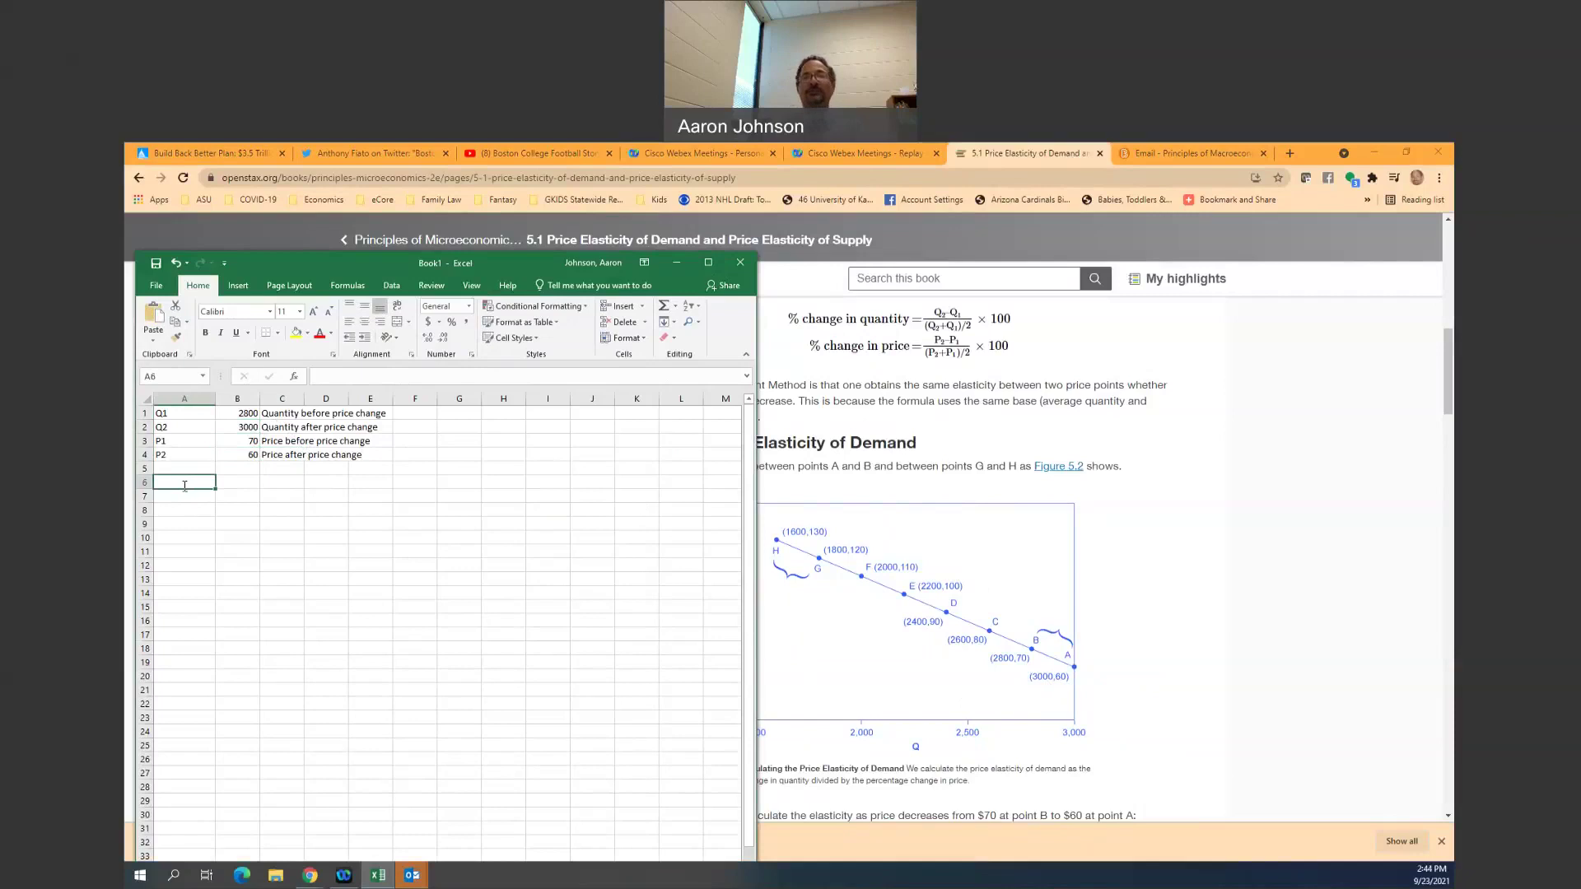
type("Numerator")
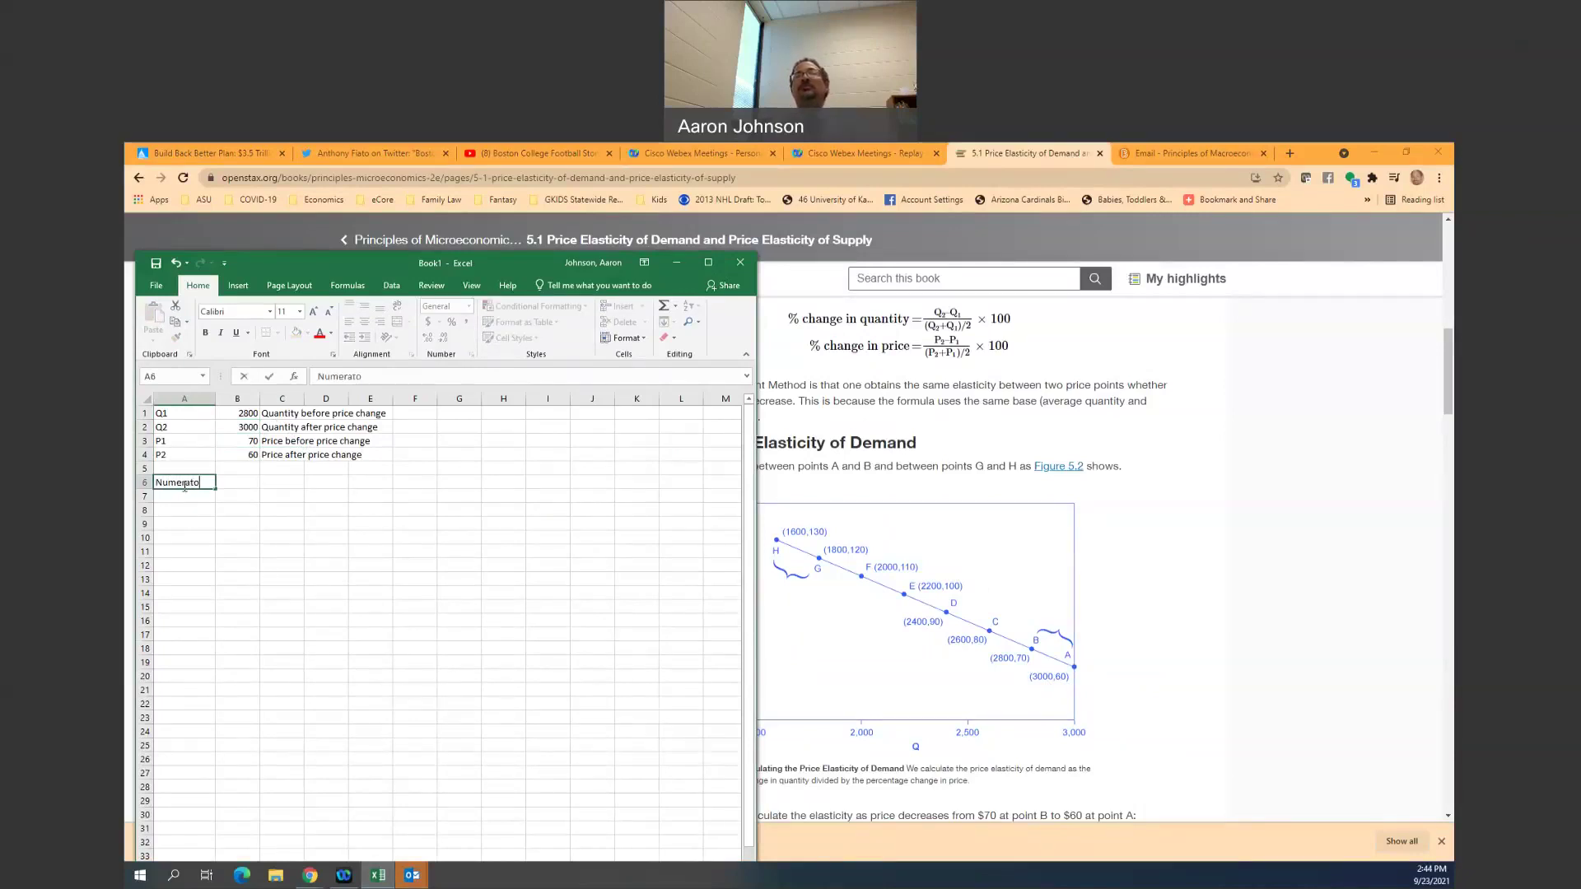
key("Return")
type("Denom")
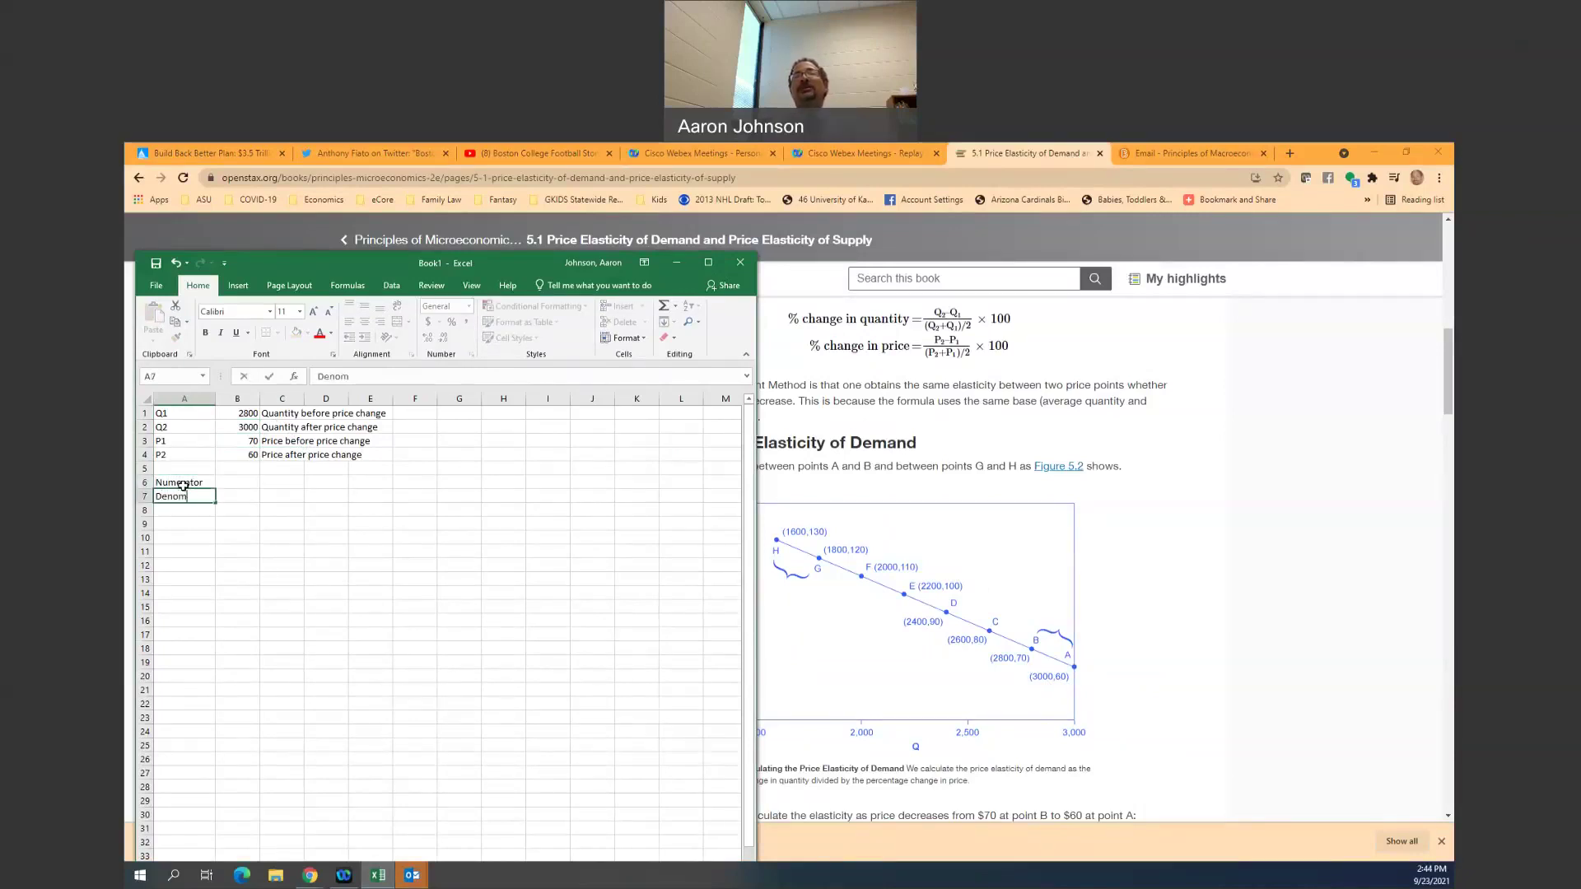
type("inator")
key("Return")
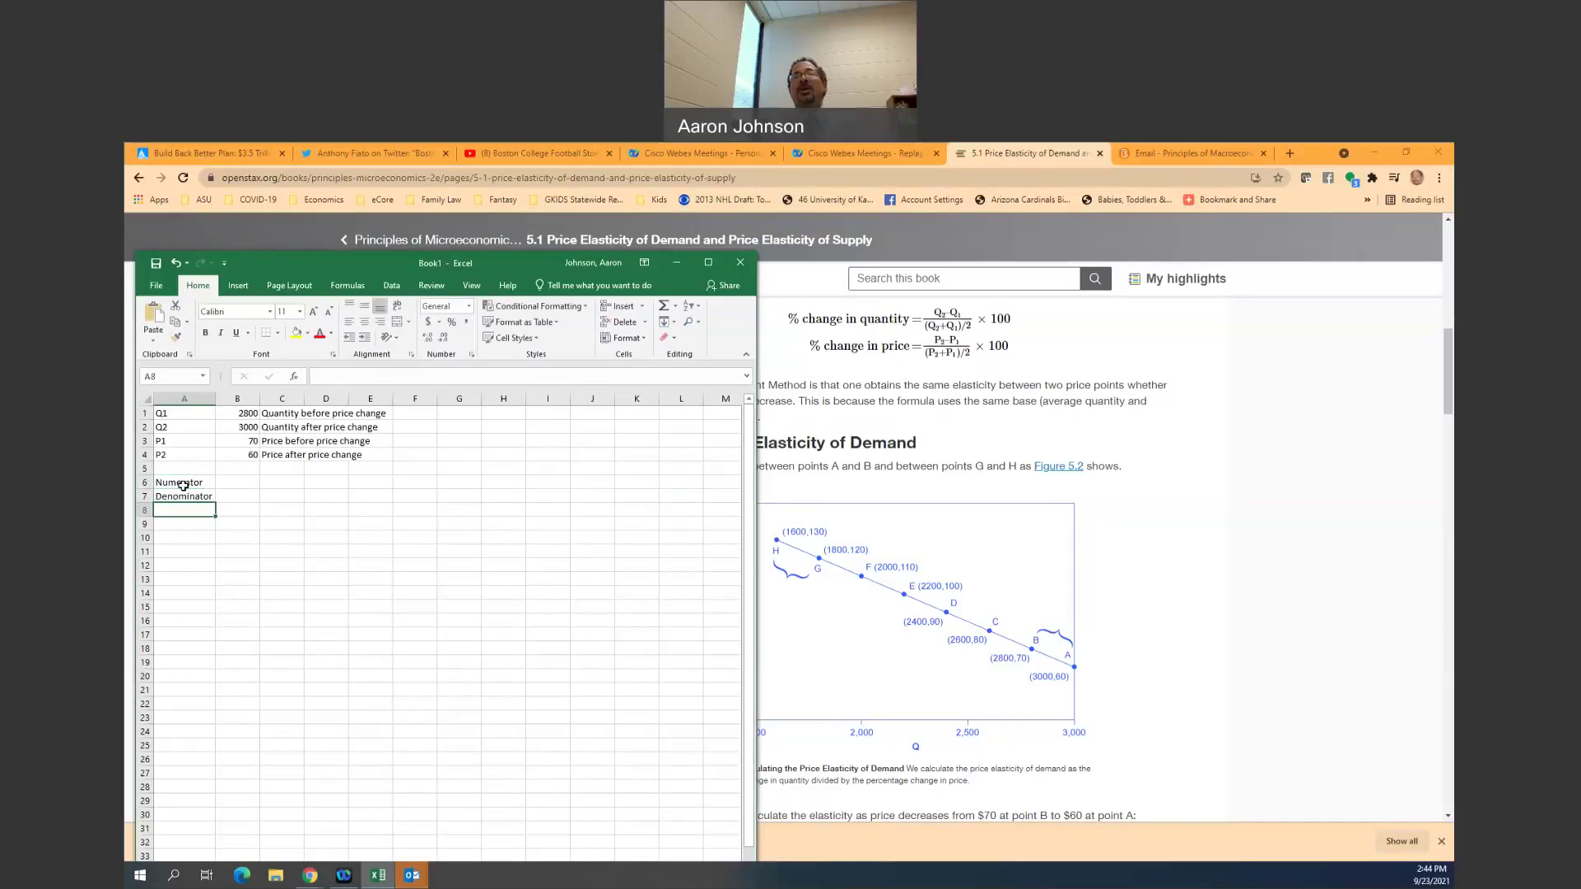
type("Ed")
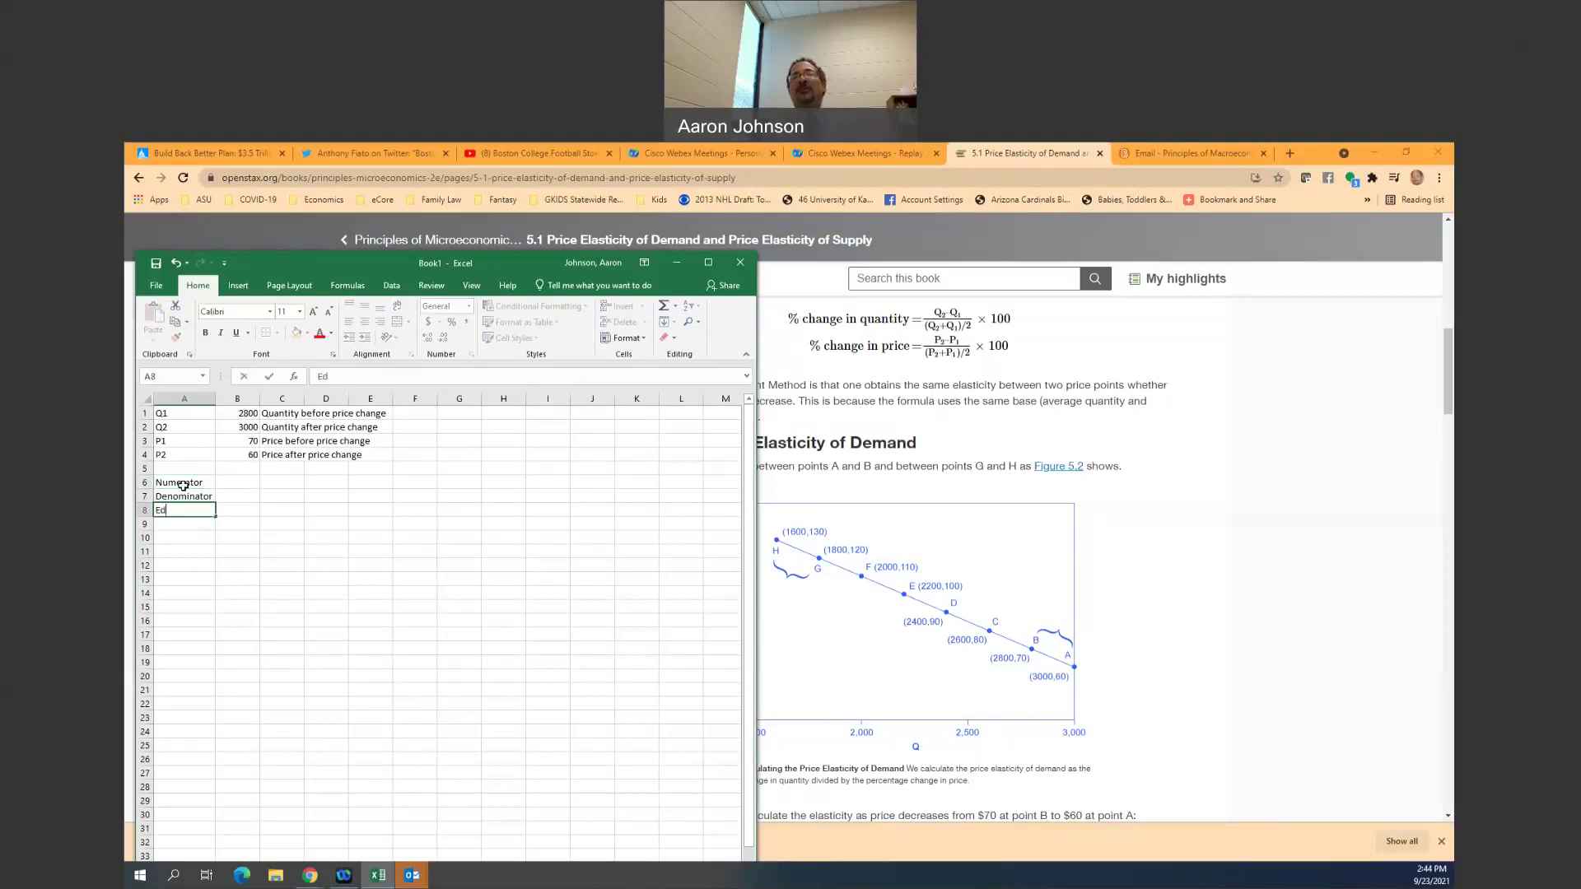
key("Tab")
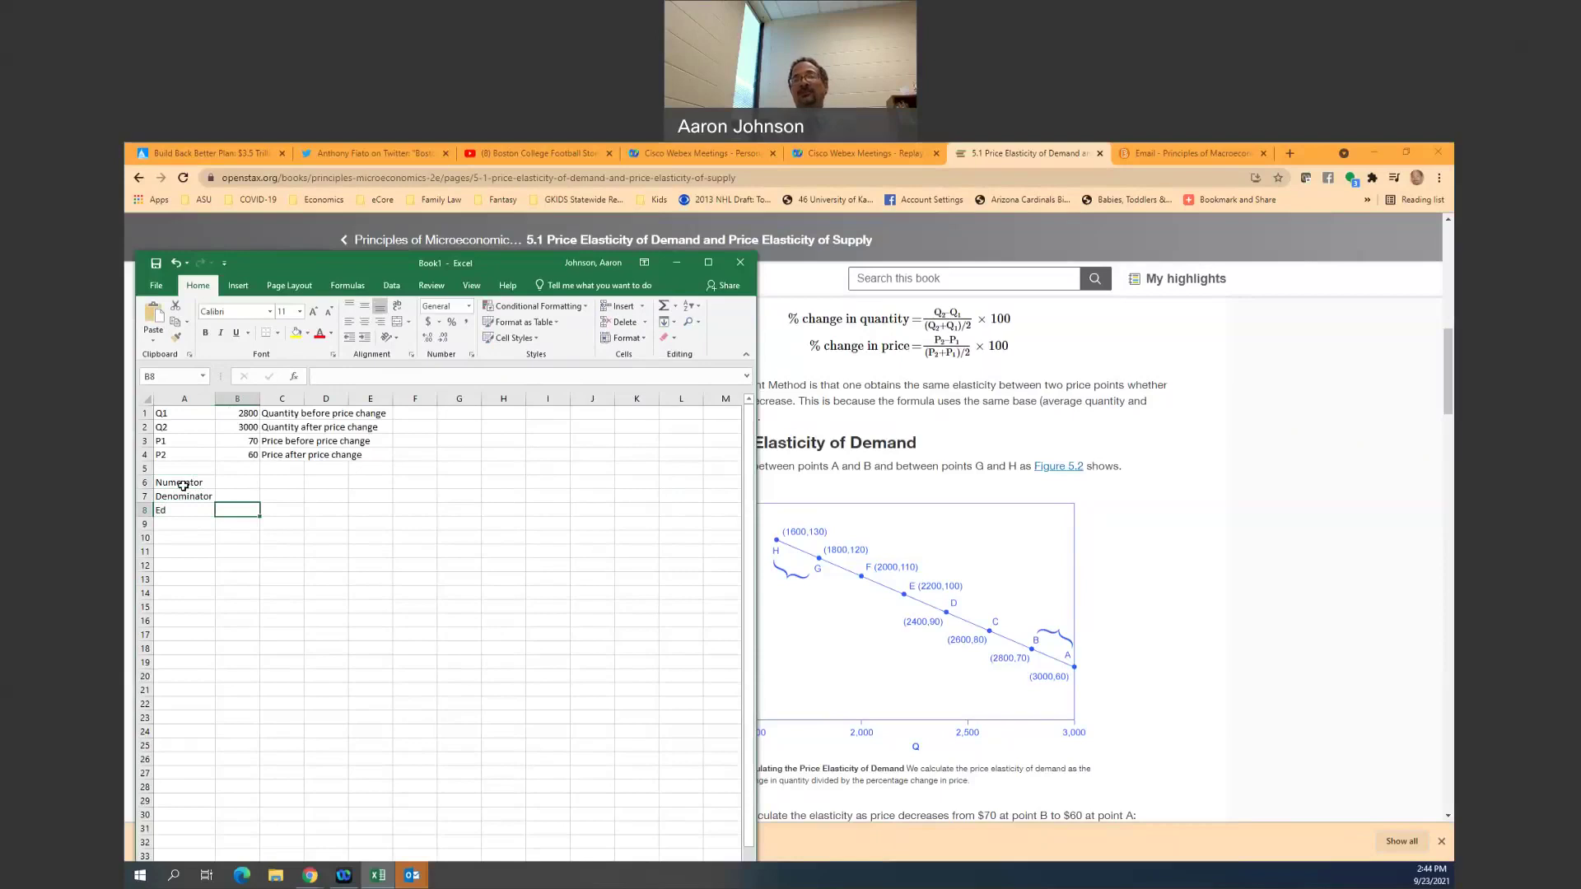
Enter =(B2-B1)/((B2+B1)/2) in B6 for the quantity change, giving 0.068966
key("Up")
key("Up")
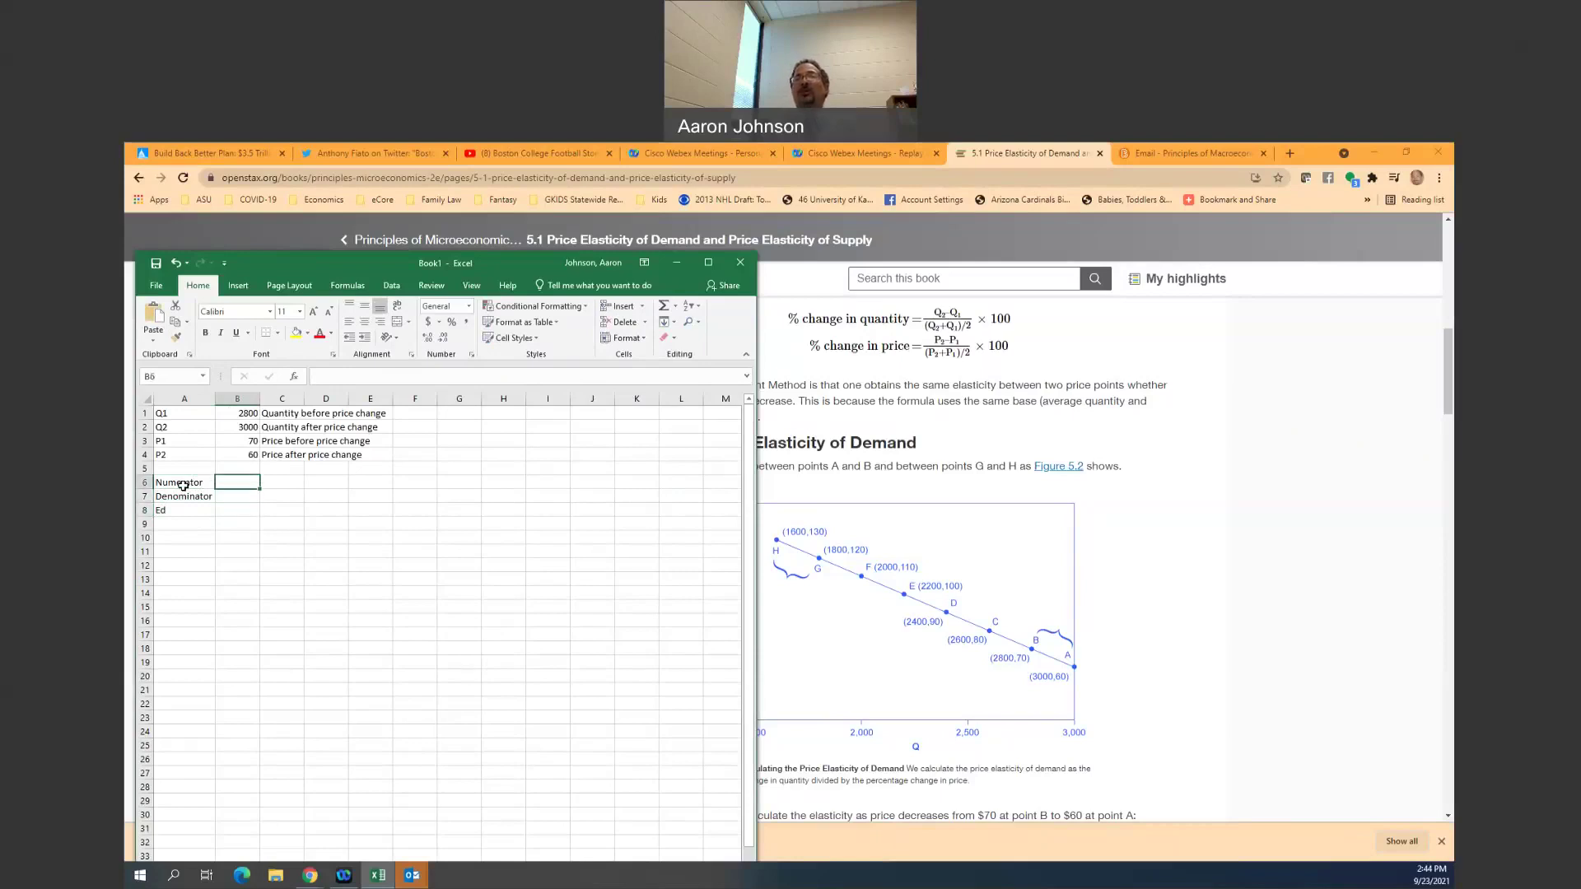
type("=")
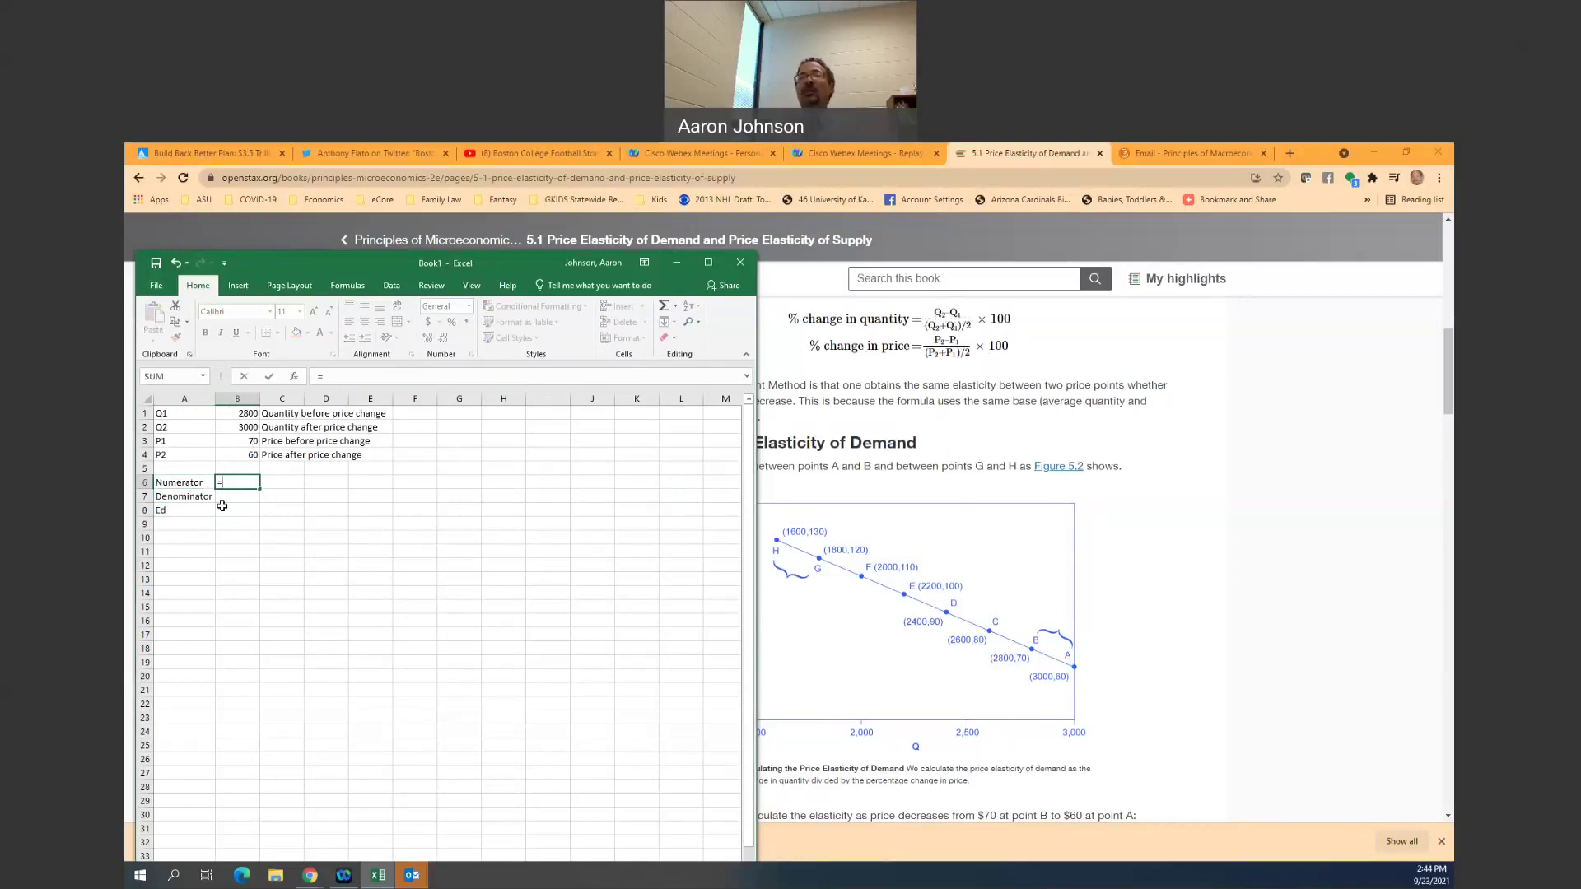
type("(")
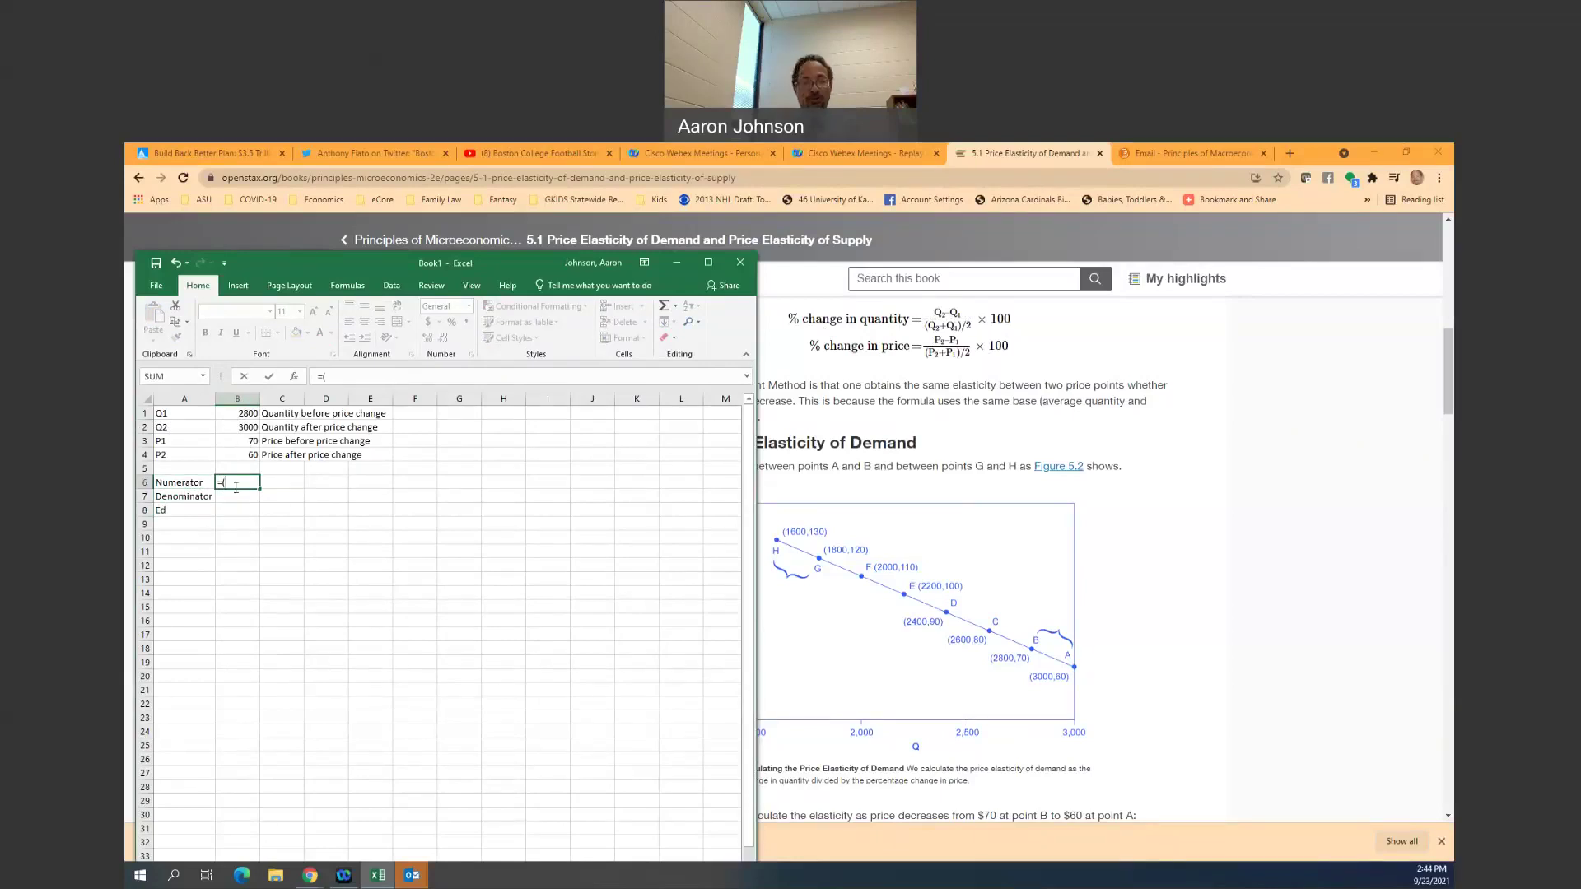
left_click(248, 429)
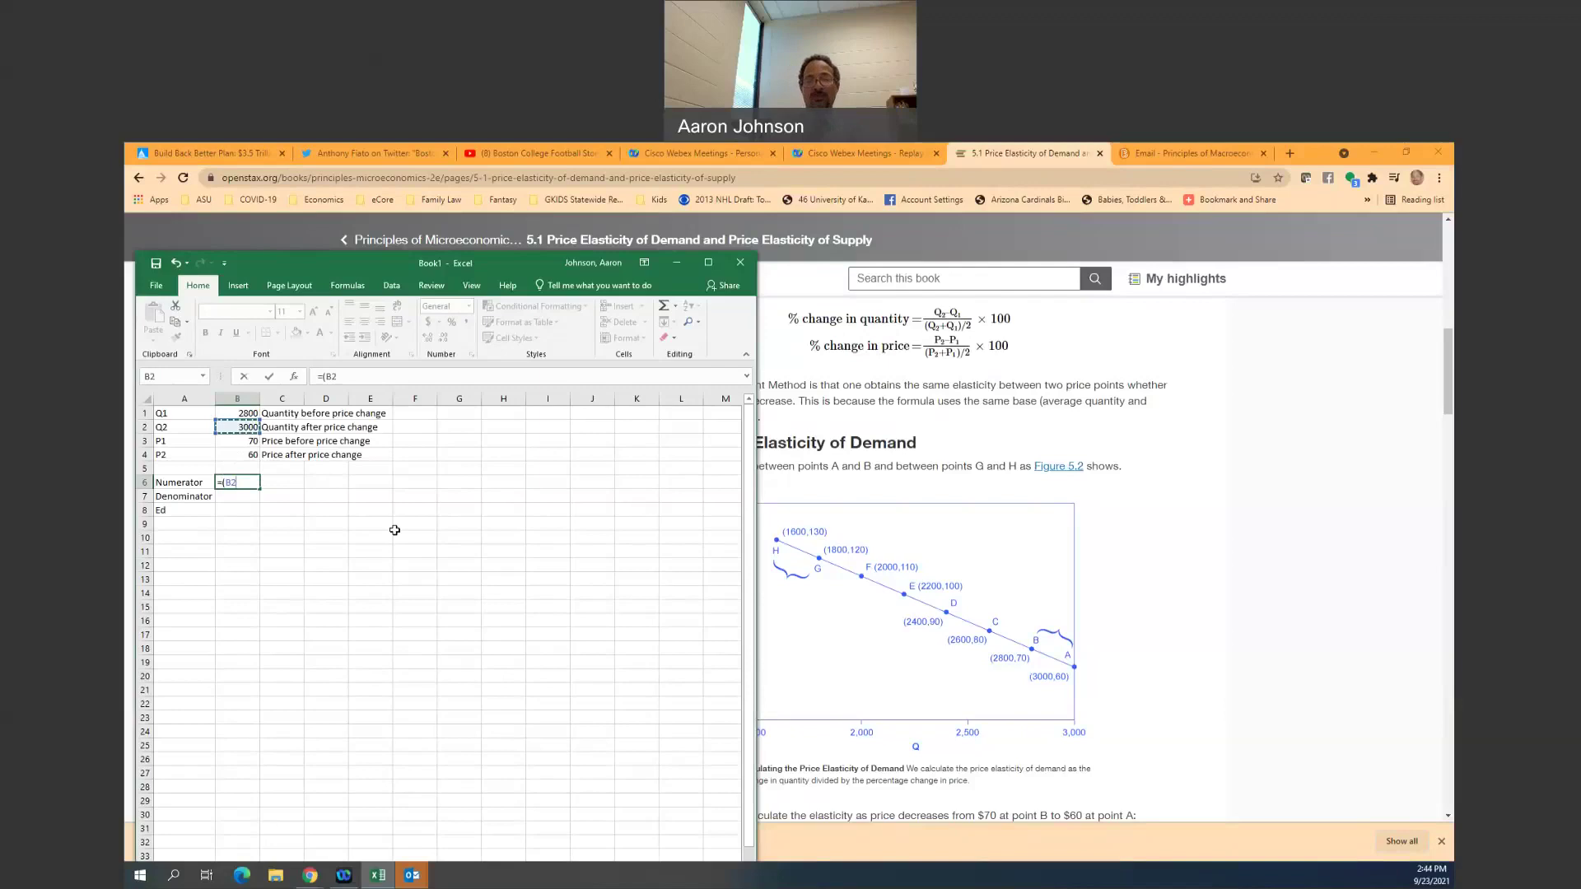
type("-")
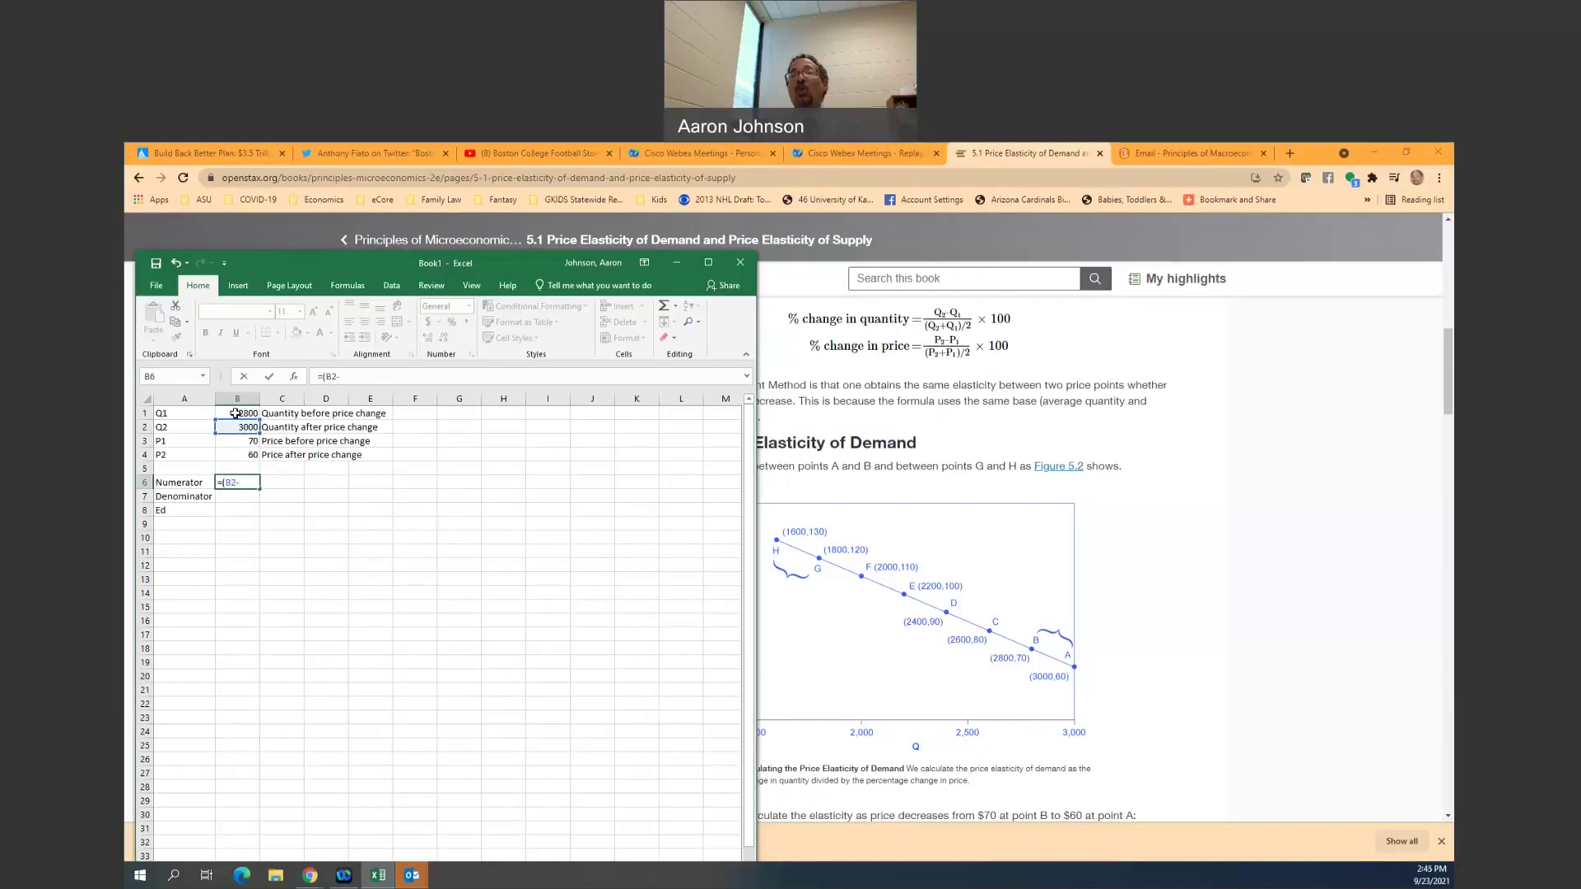
left_click(235, 414)
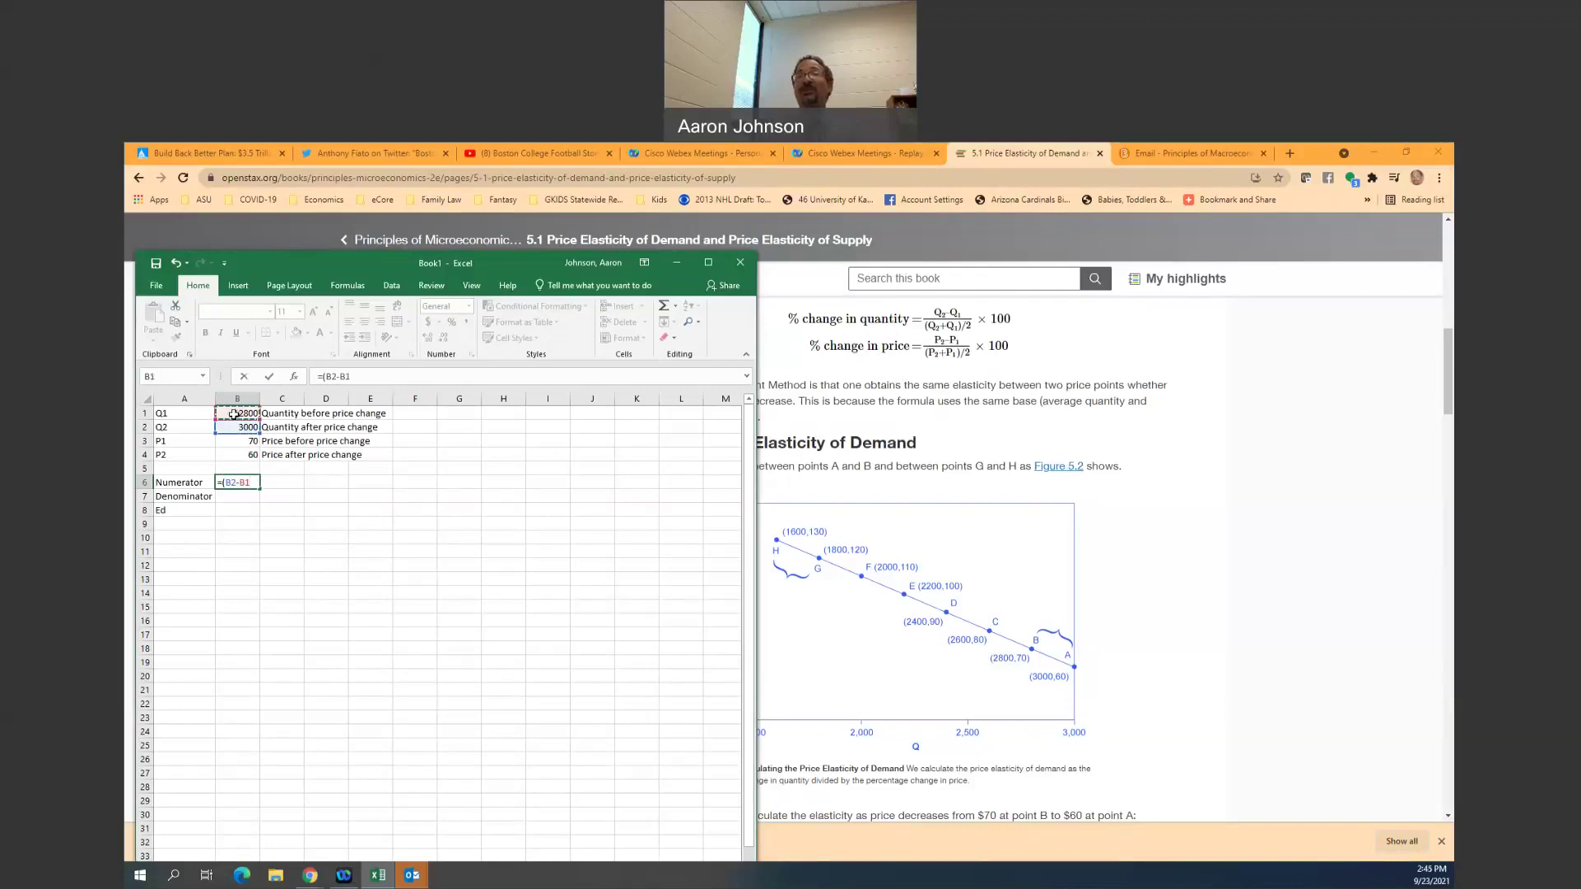
type(")")
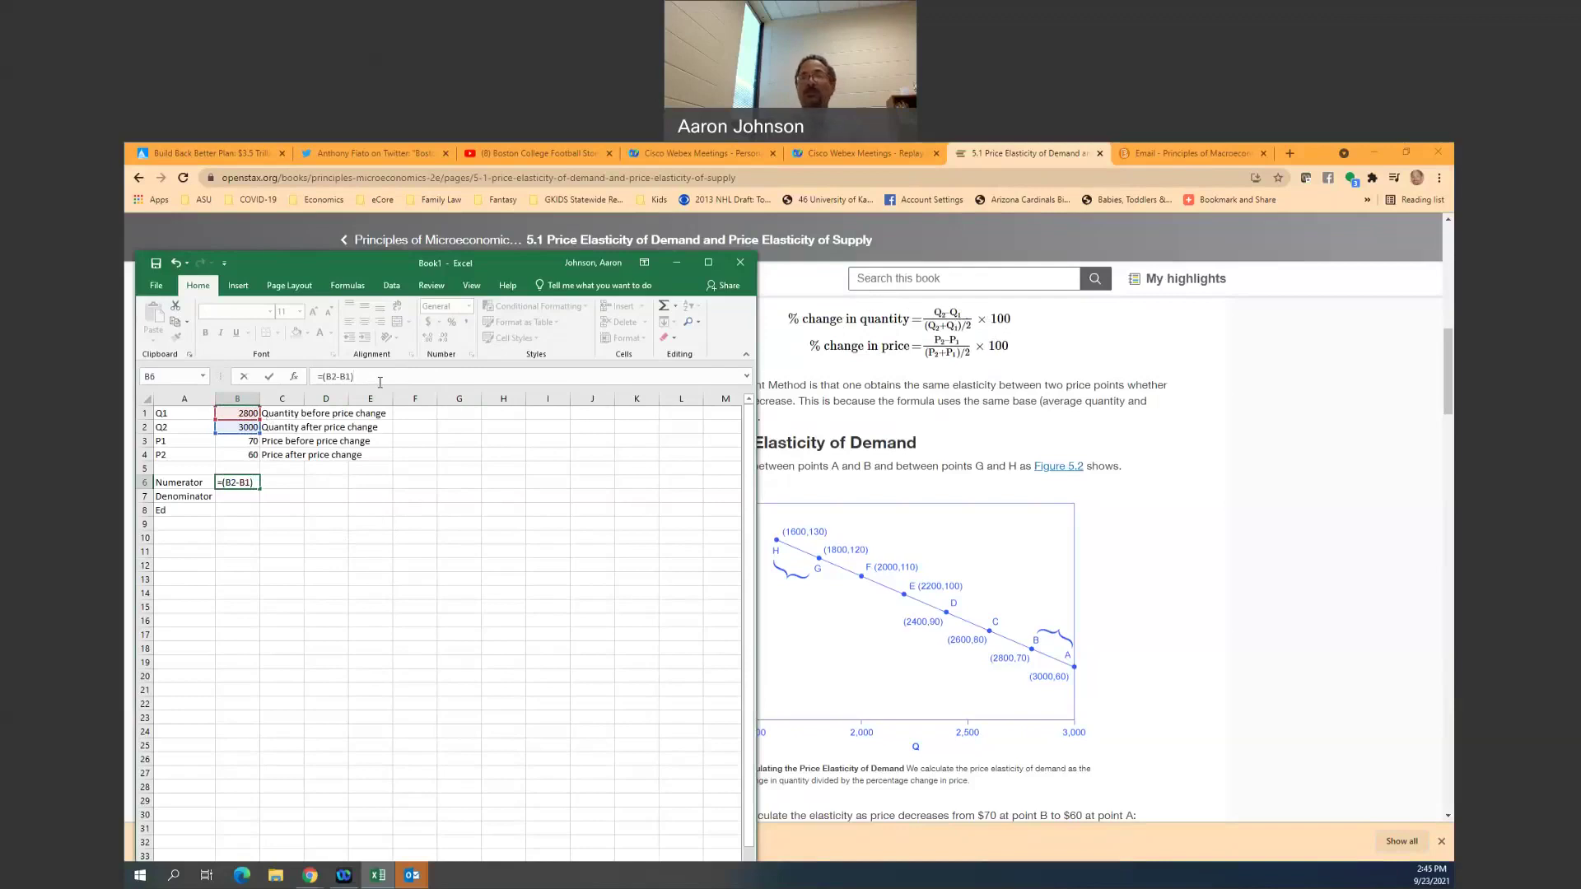
type("/")
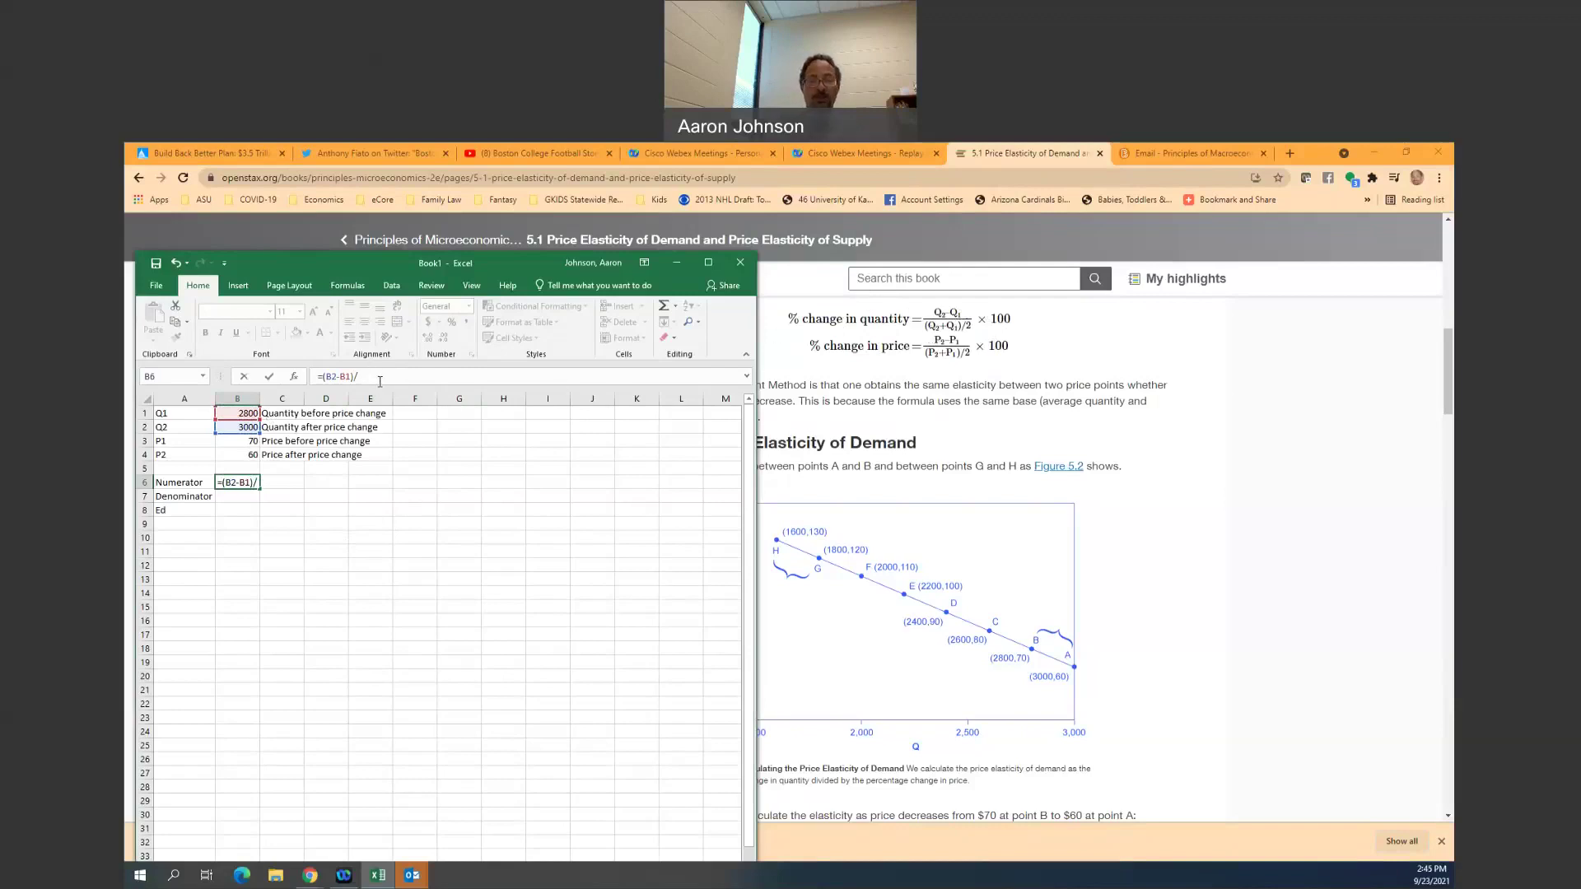
type("((")
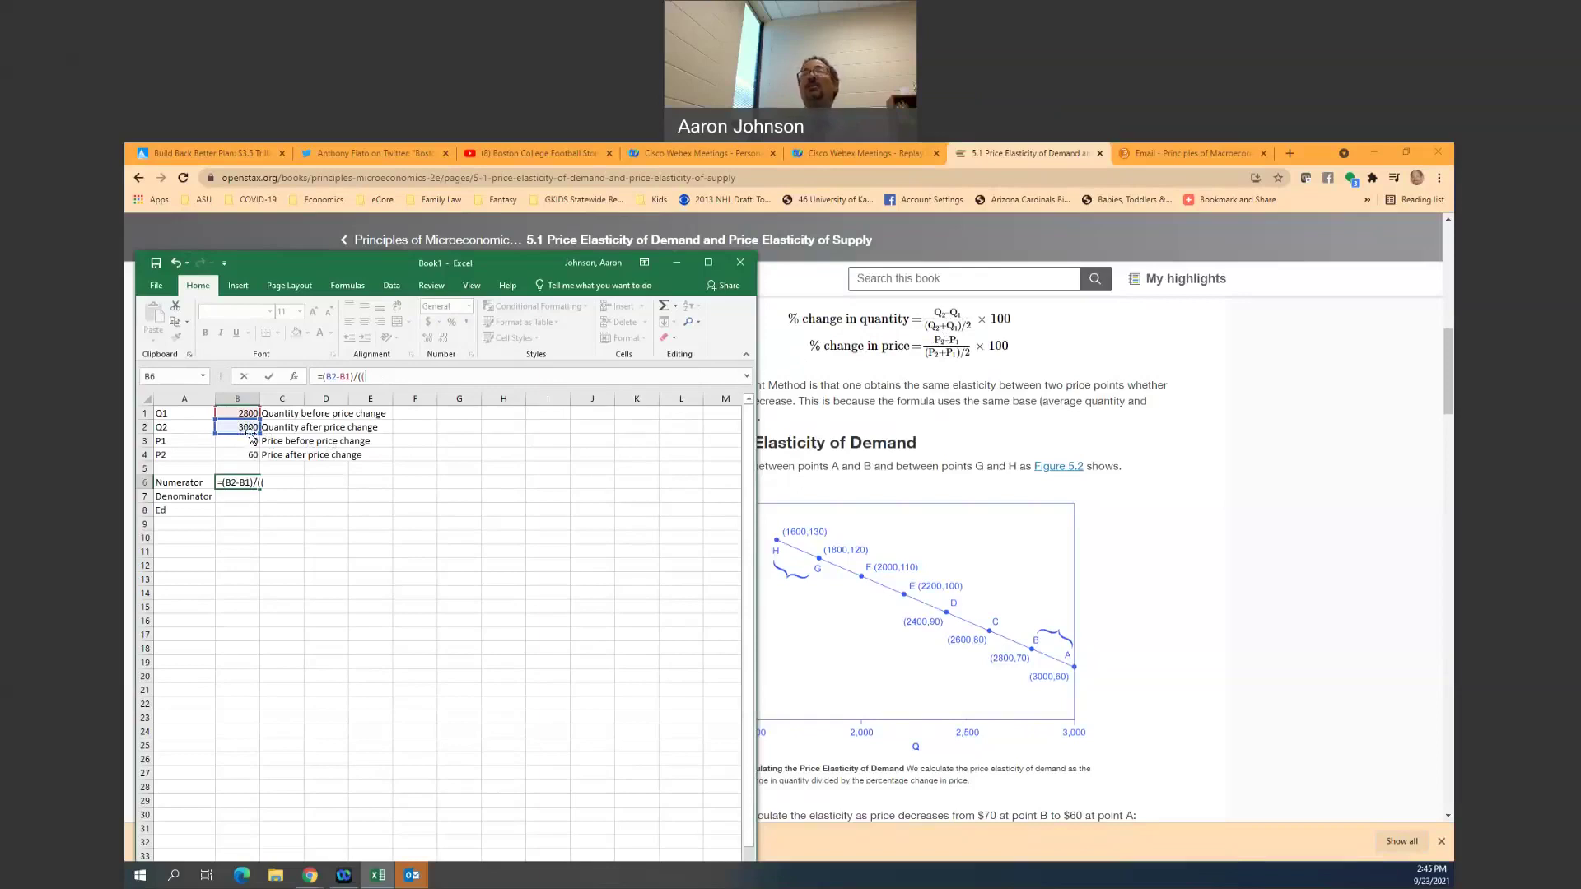
left_click(250, 430)
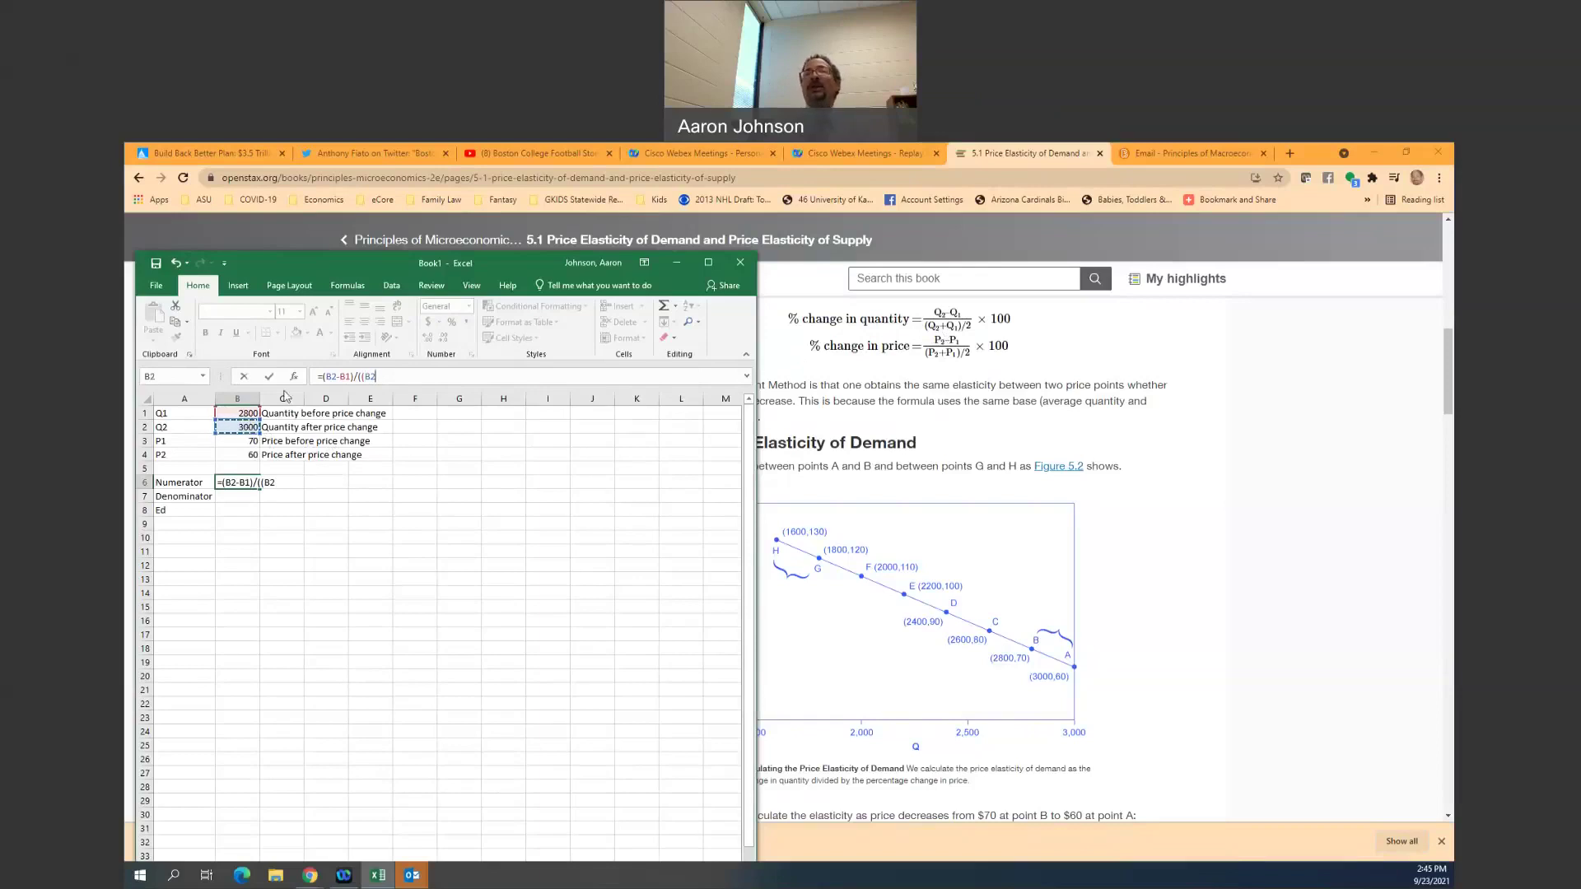
type("+")
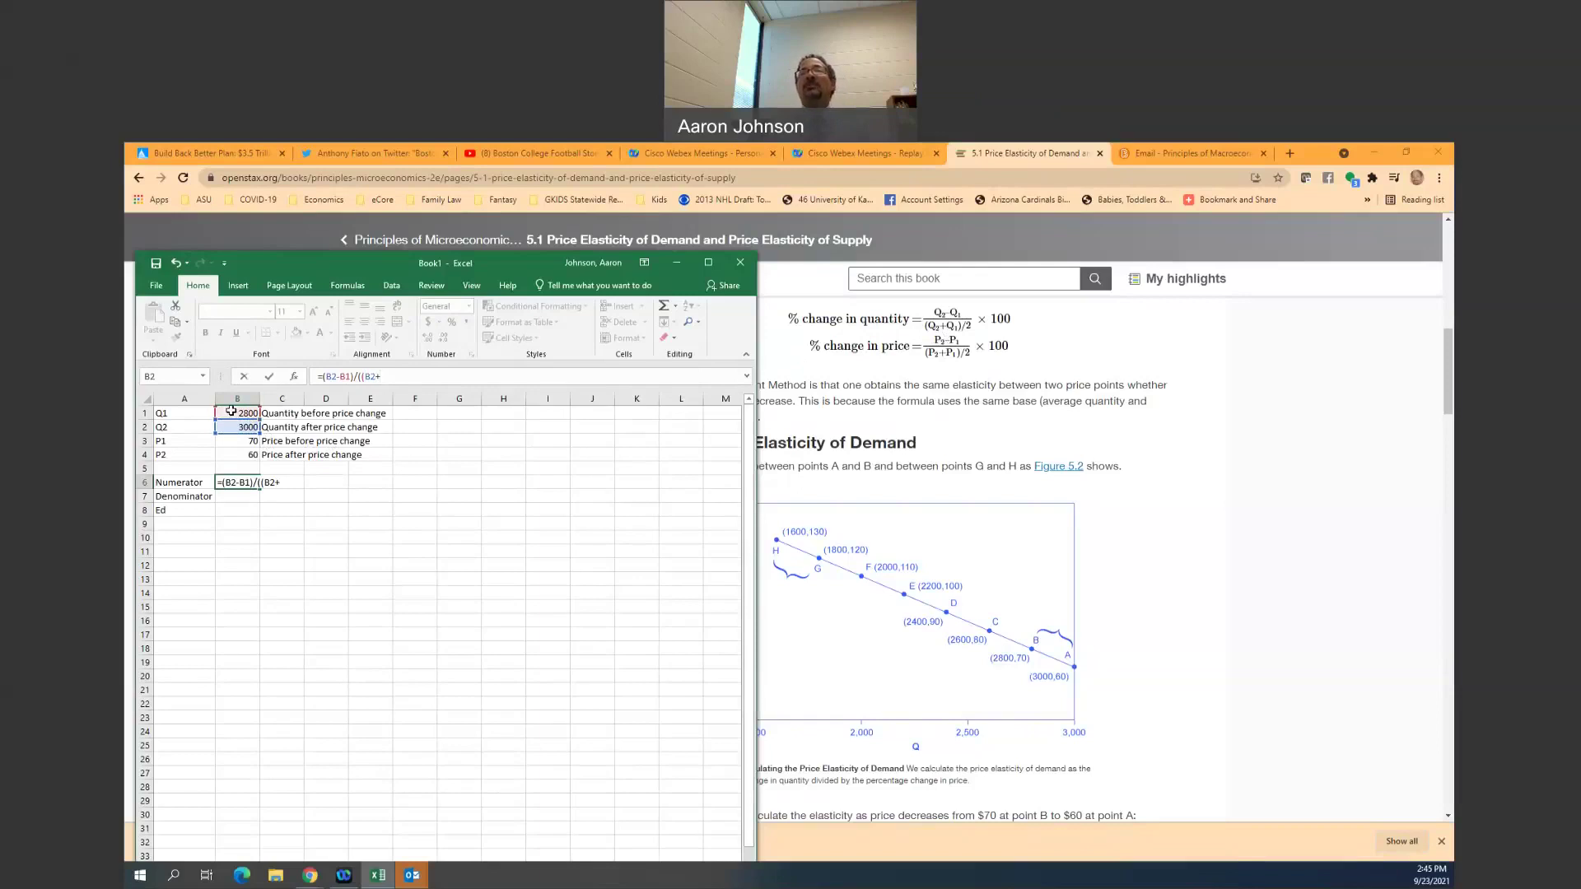
left_click(230, 411)
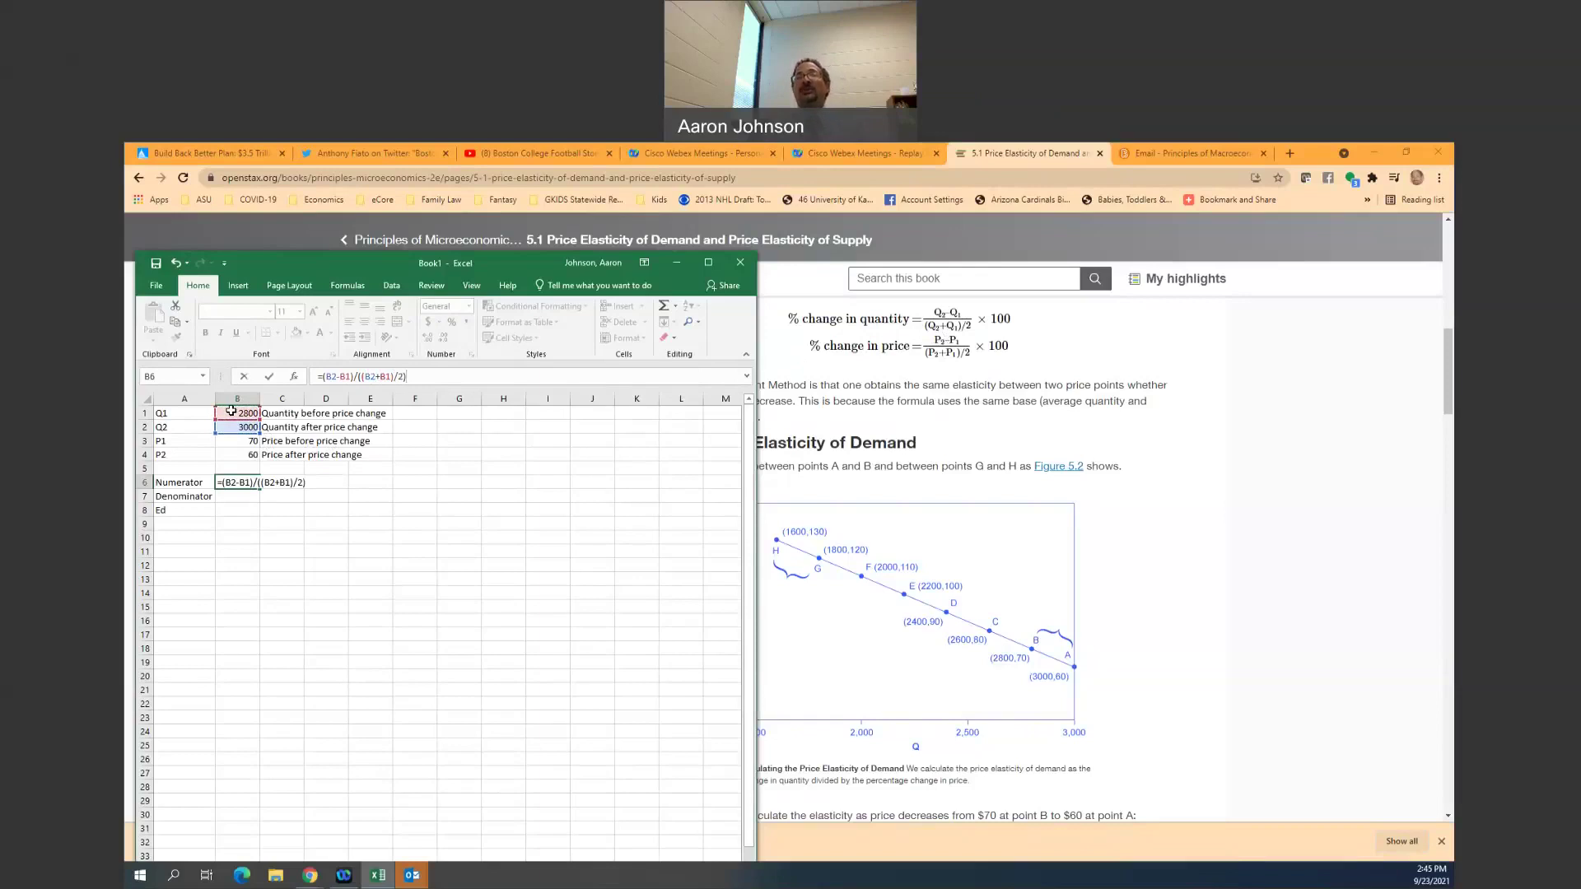
key("Return")
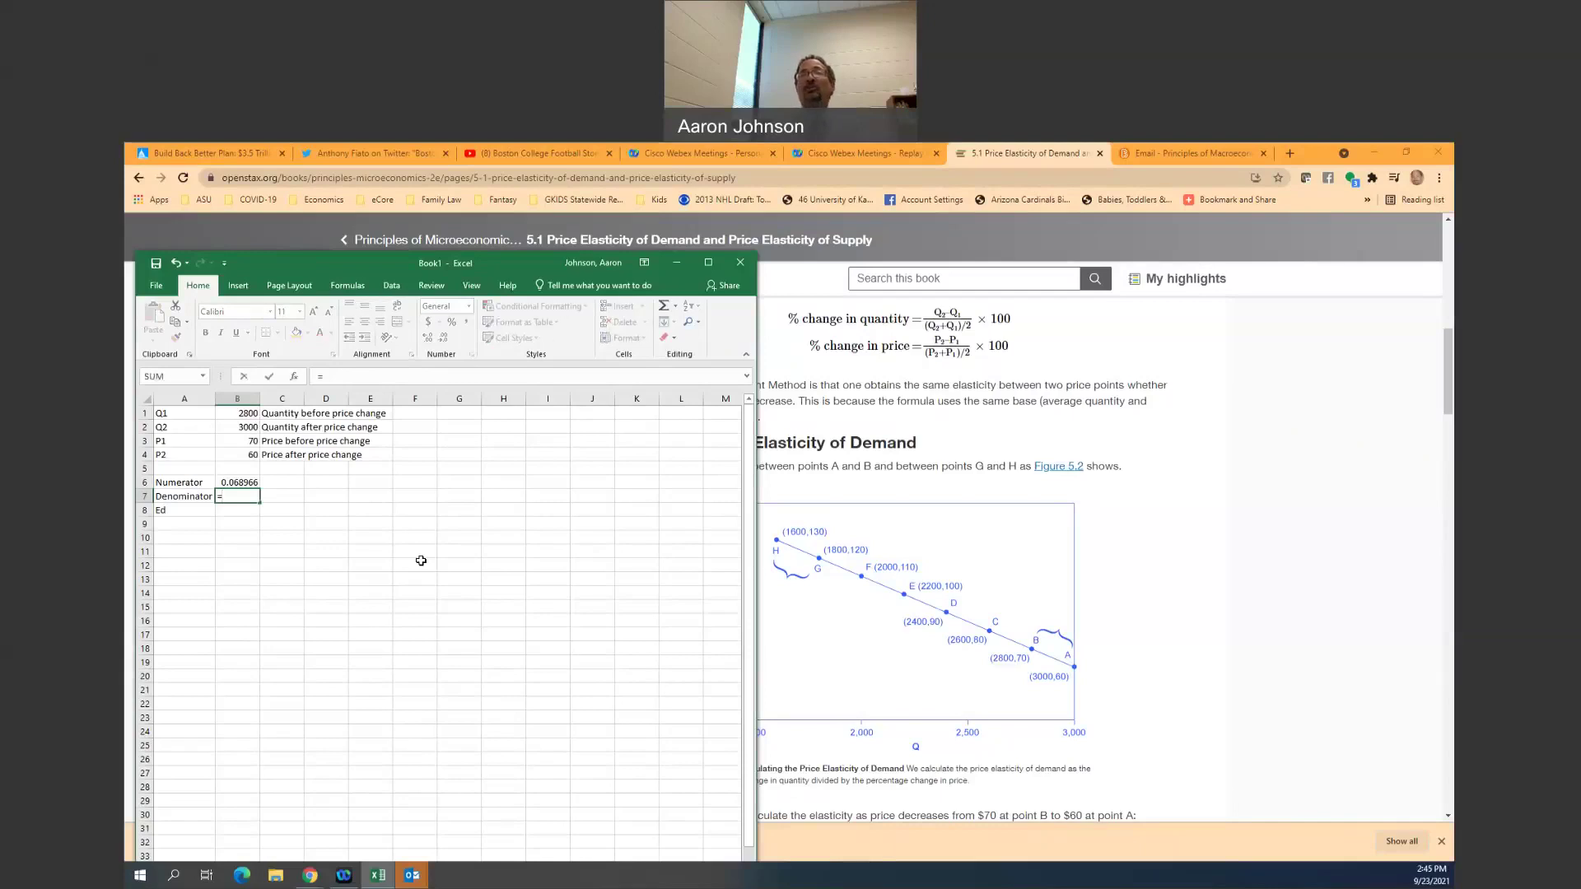
Build the B7 formula =(B4-B3)/((B4+B3)/2) from the P1 and P2 cells
type("=(")
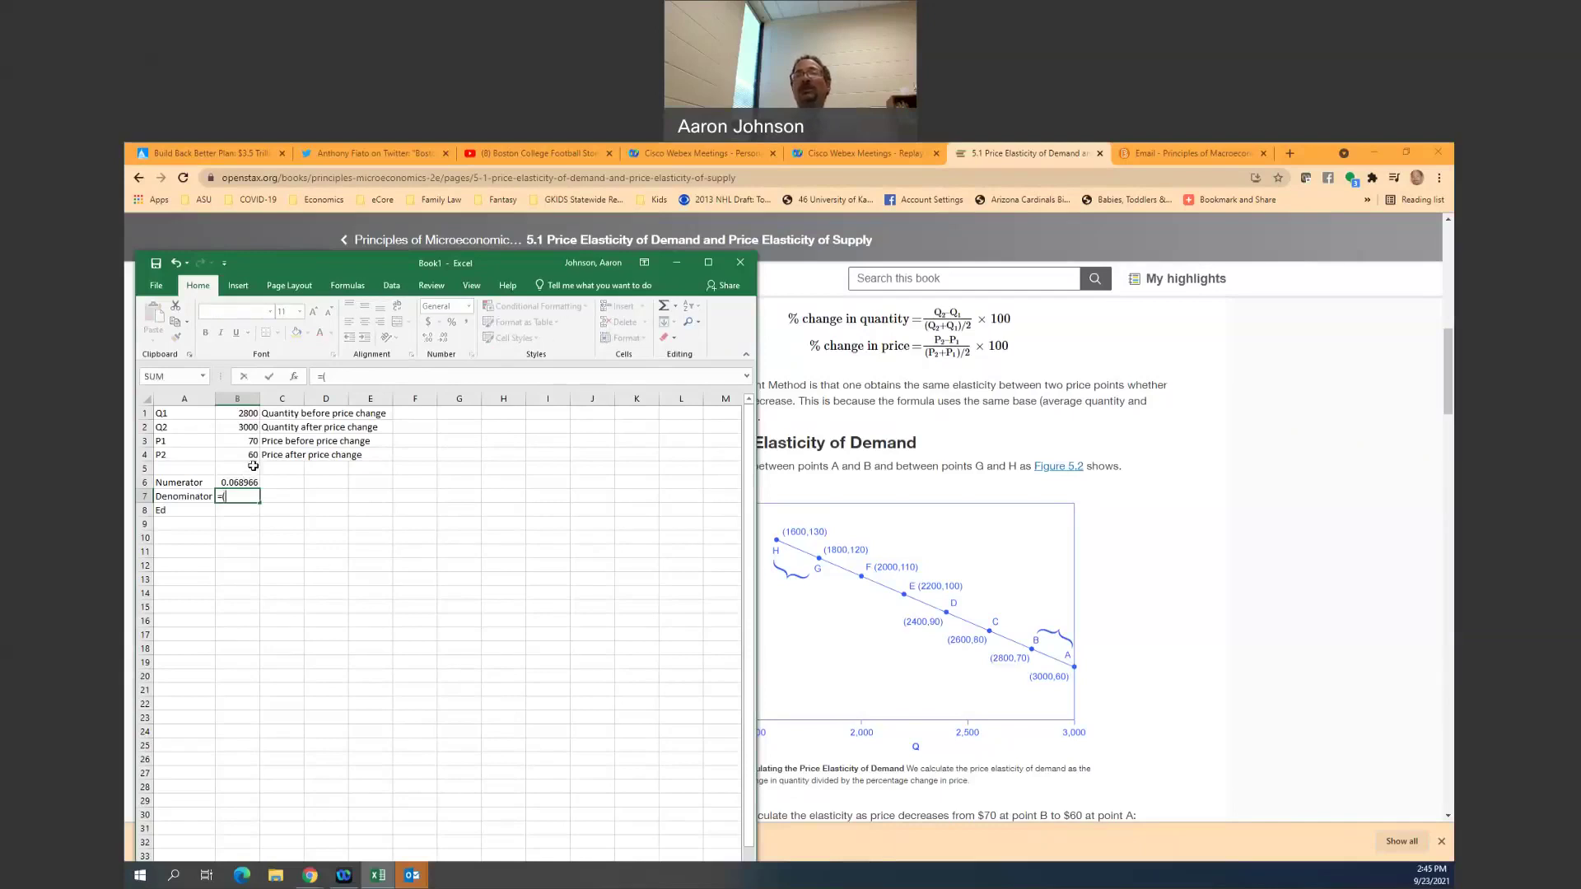
left_click(249, 454)
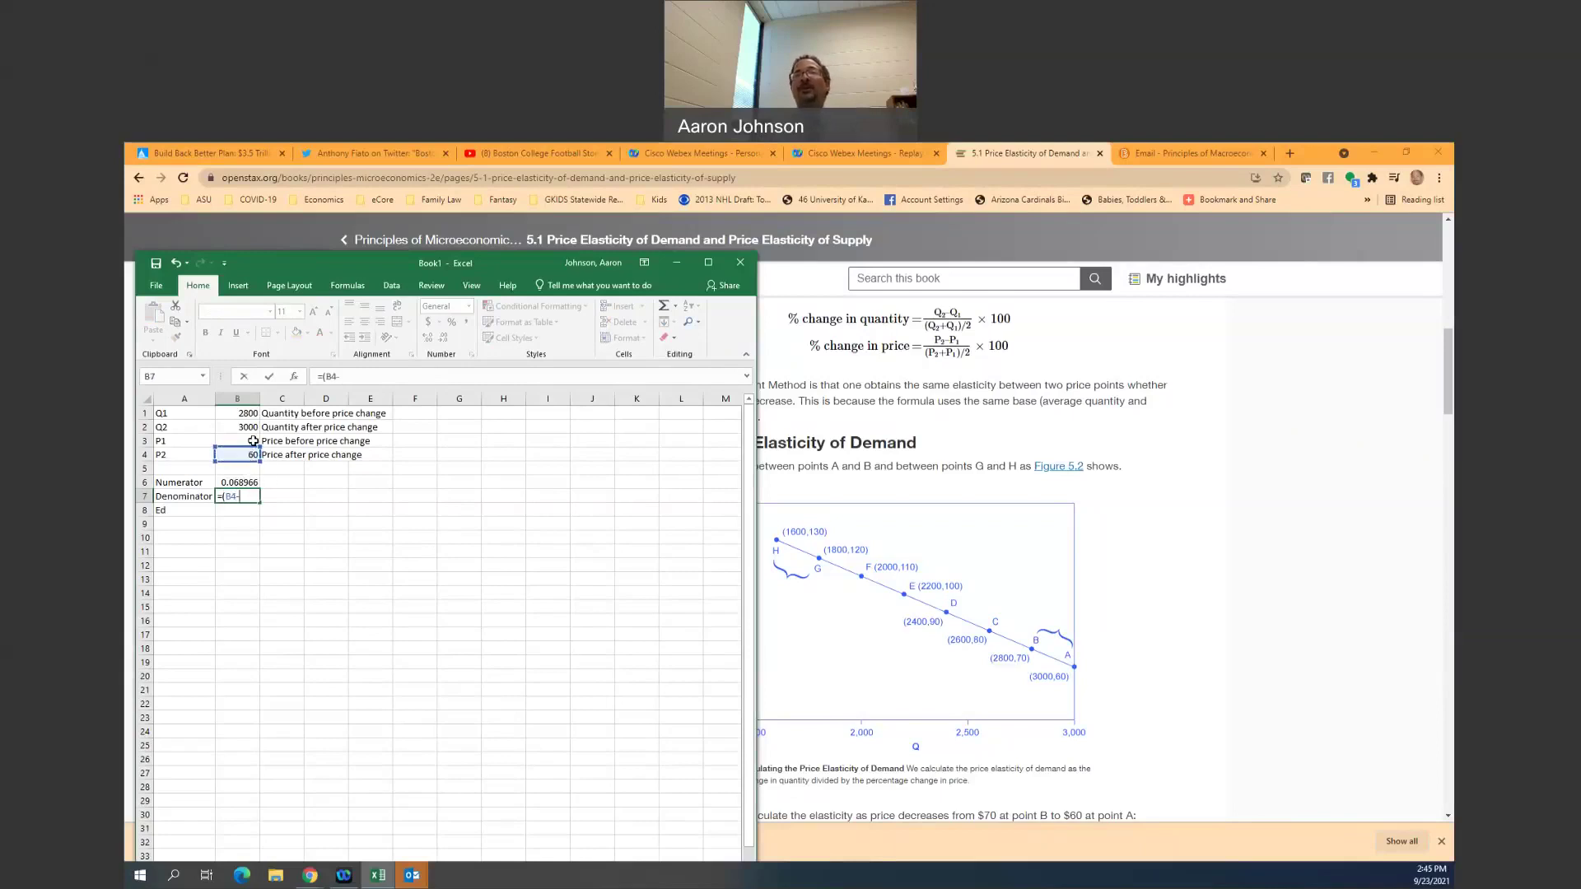
left_click(253, 441)
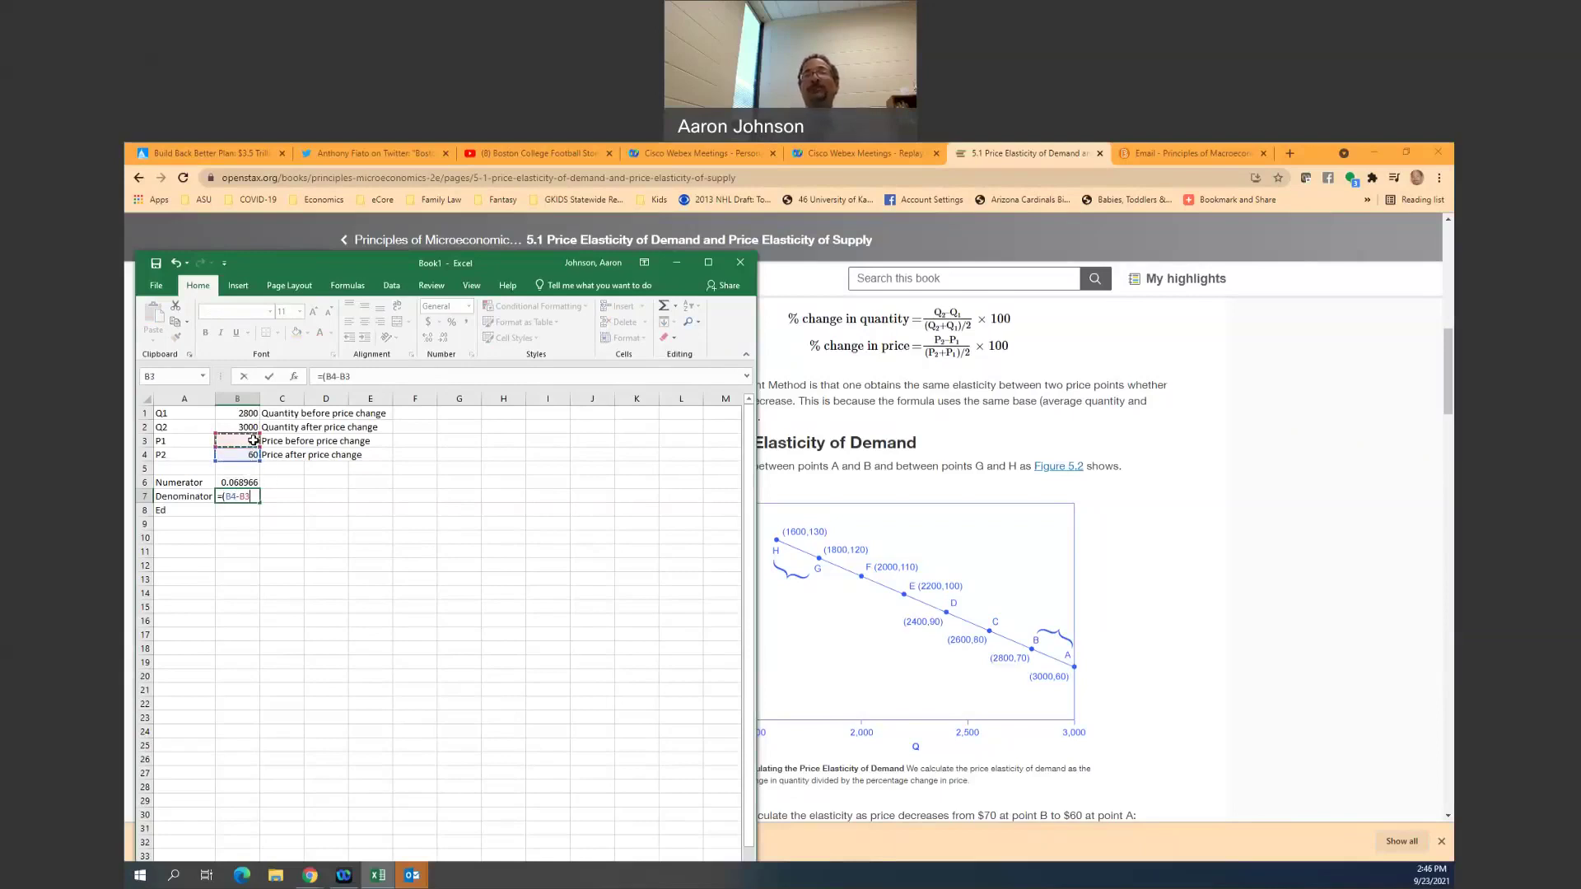
type(")")
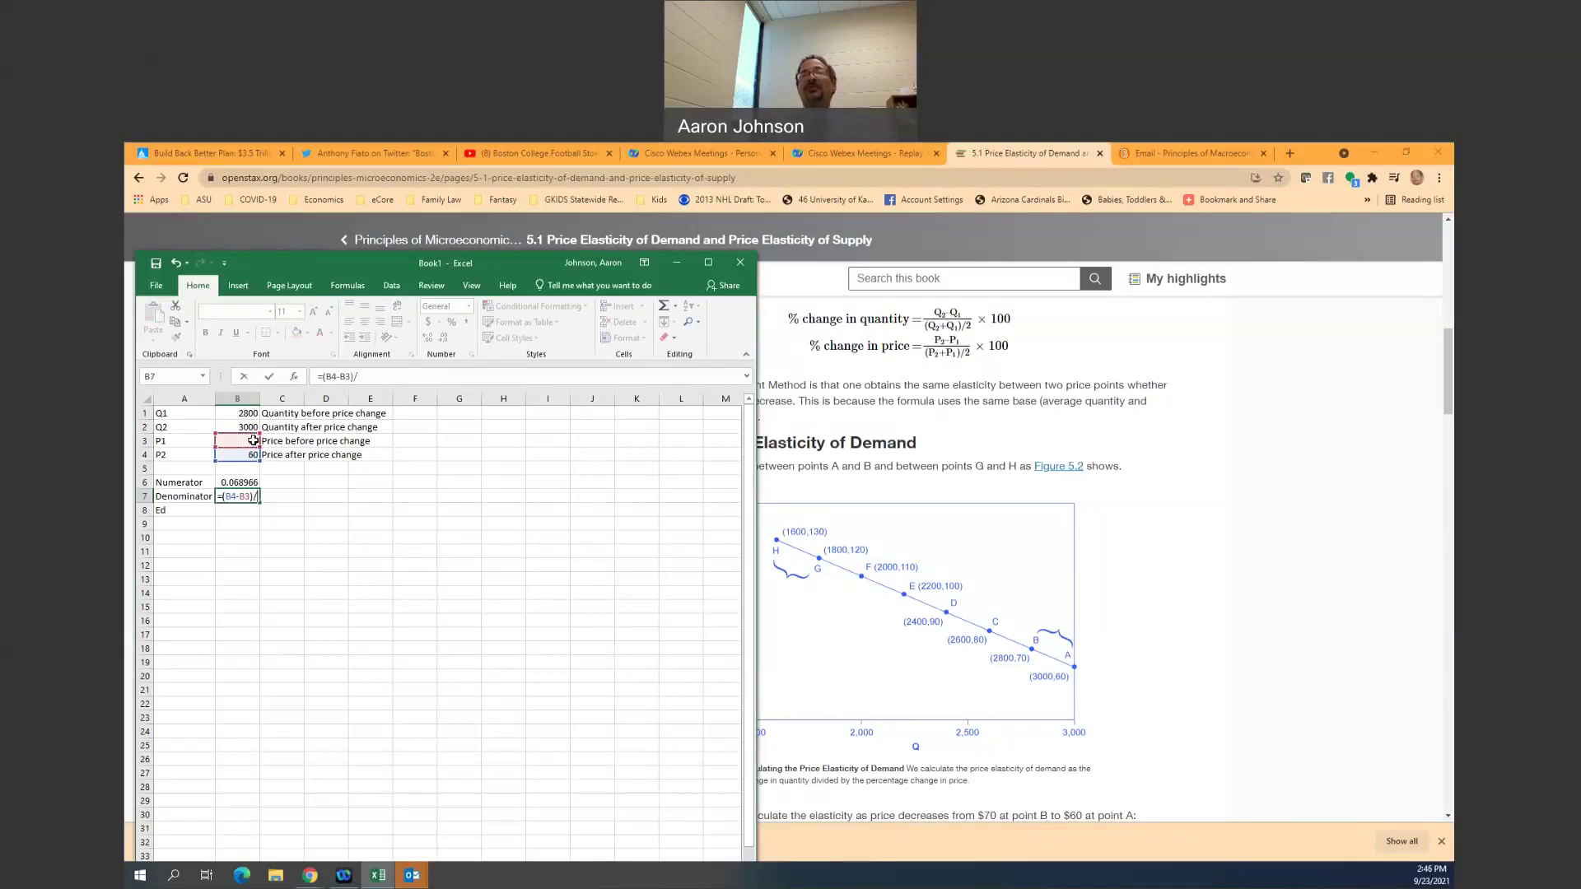
type("/((")
left_click(241, 455)
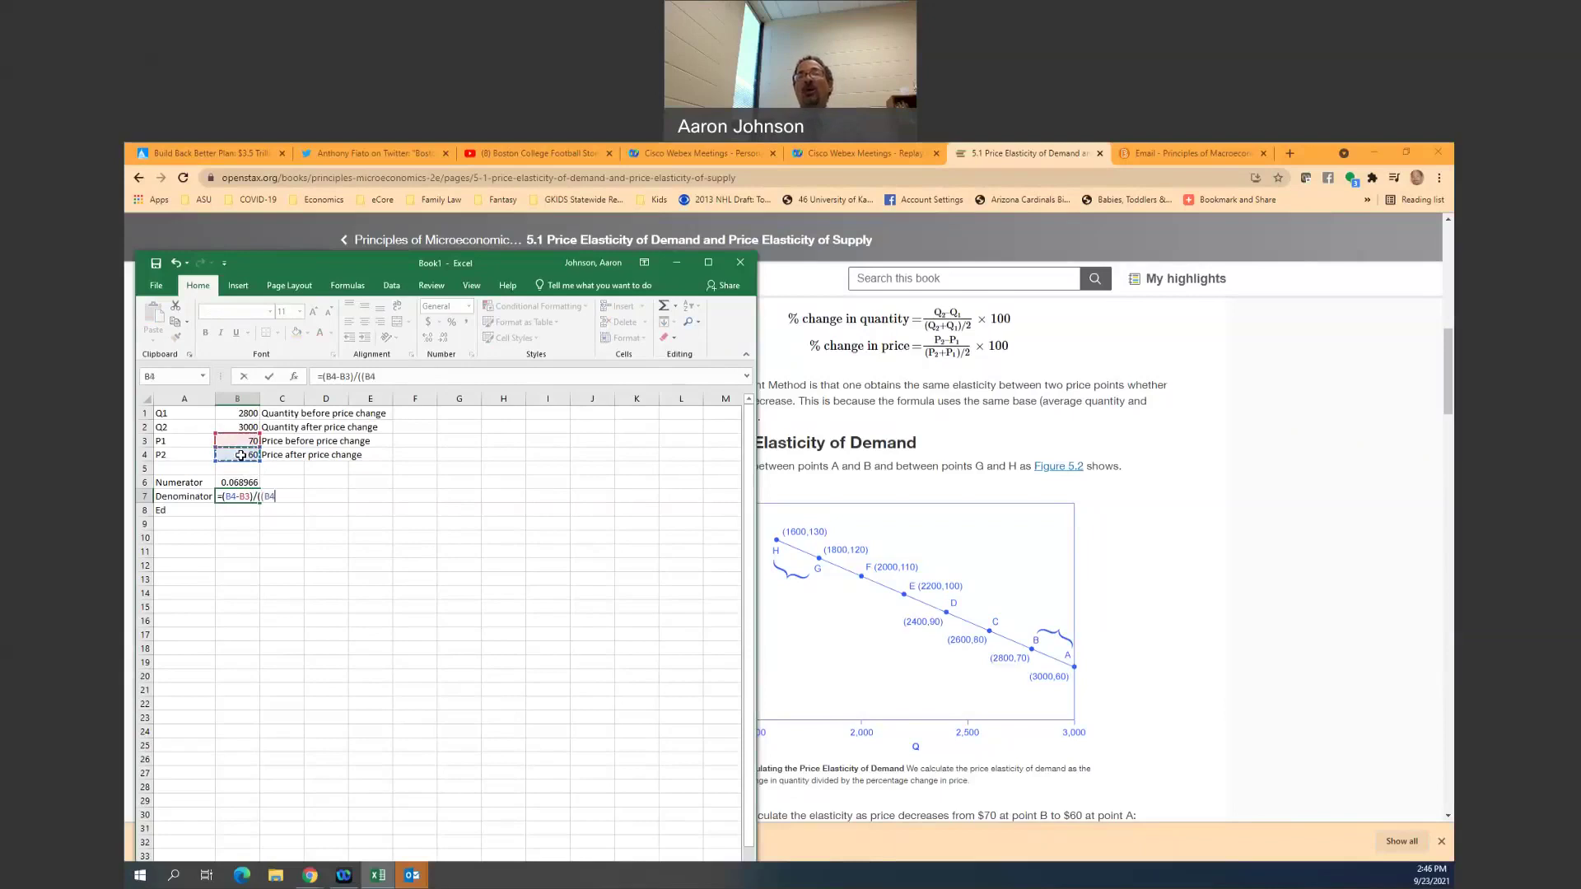
type("+")
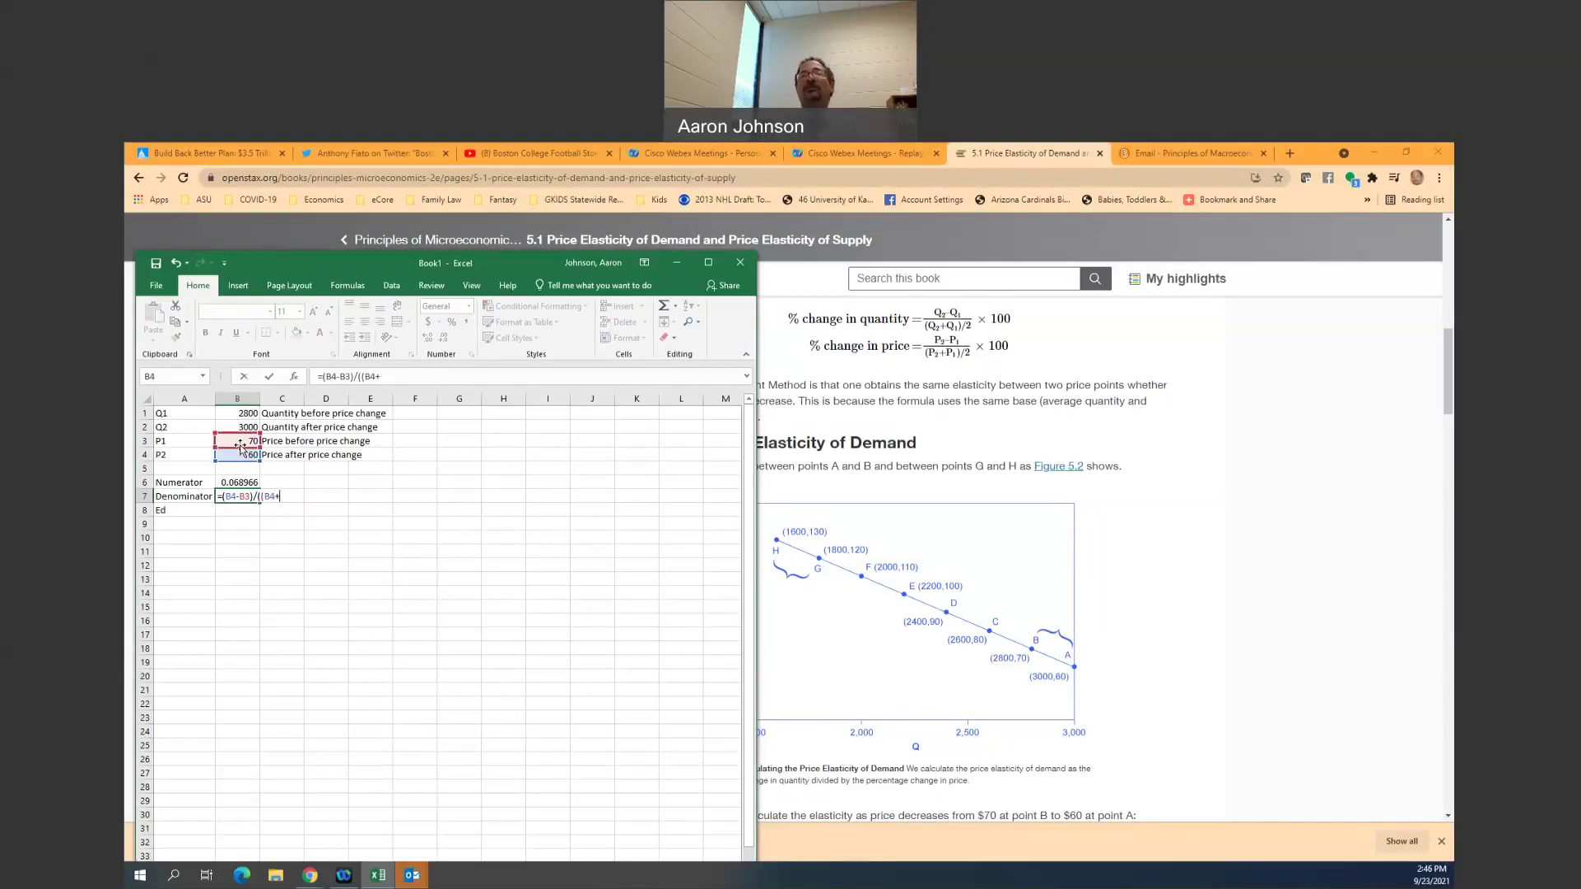
key("BackSpace")
left_click(241, 441)
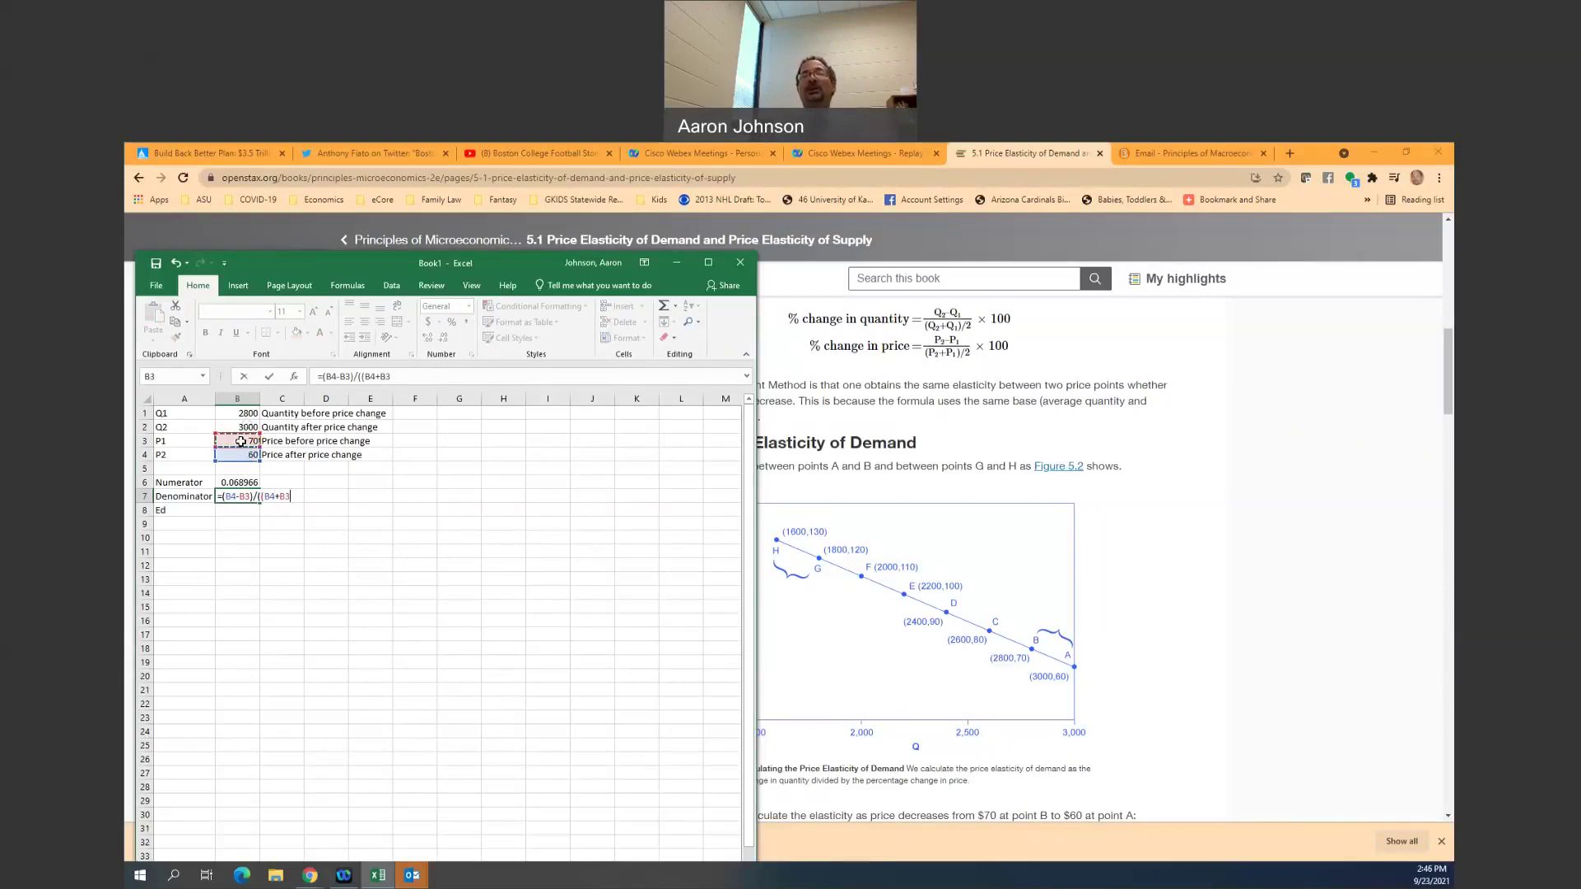
type(")")
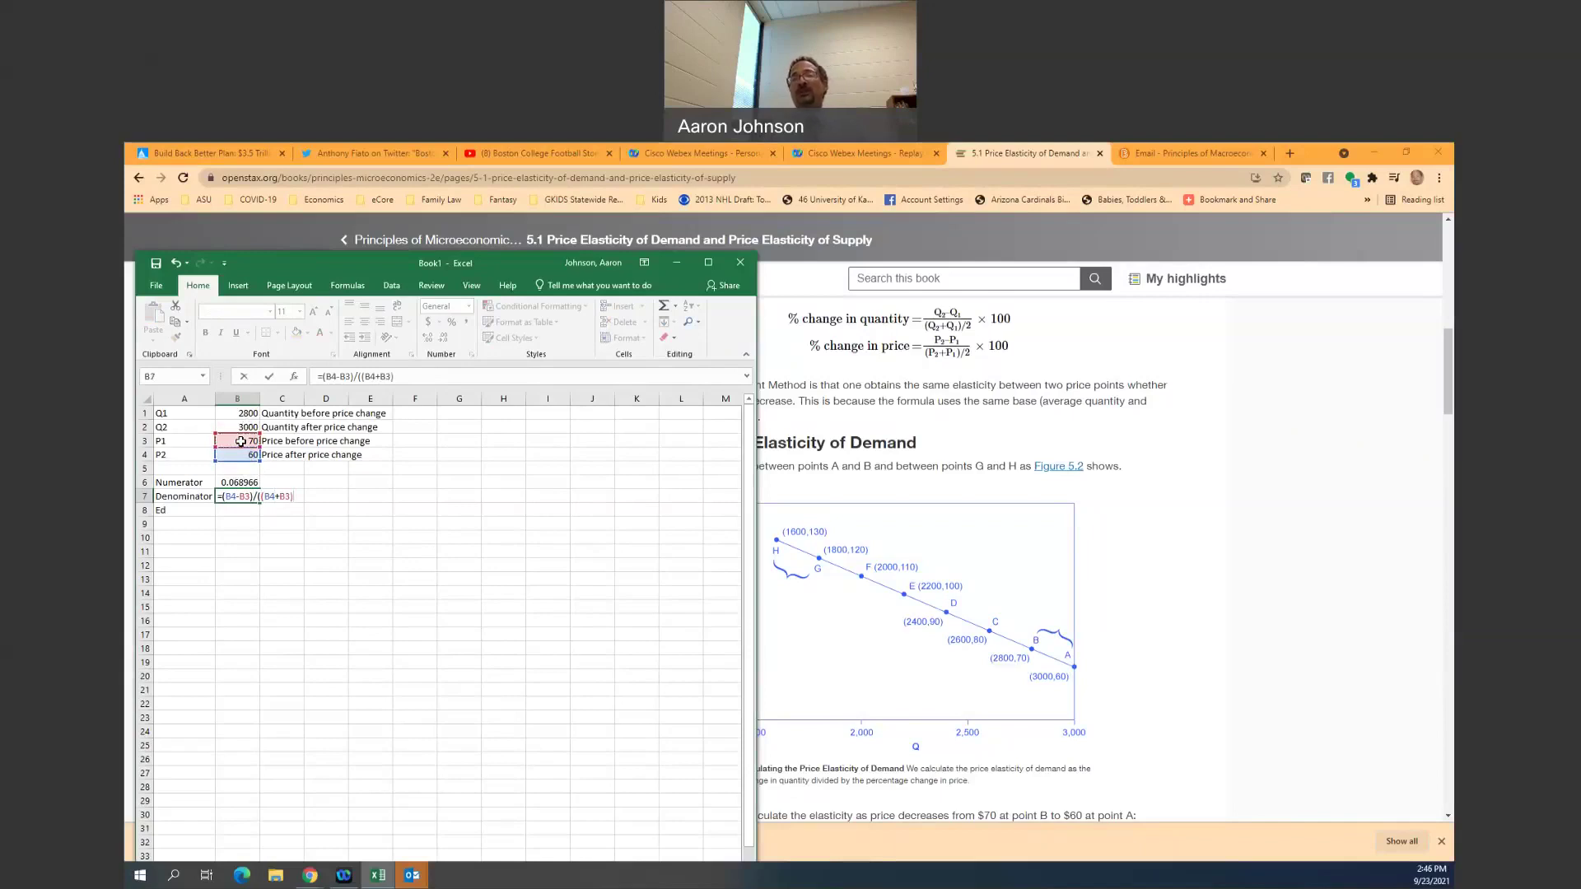
type("/2")
Commit the denominator, then enter =-(B6/B7) in B8 for Ed, giving 0.448276
key("Return")
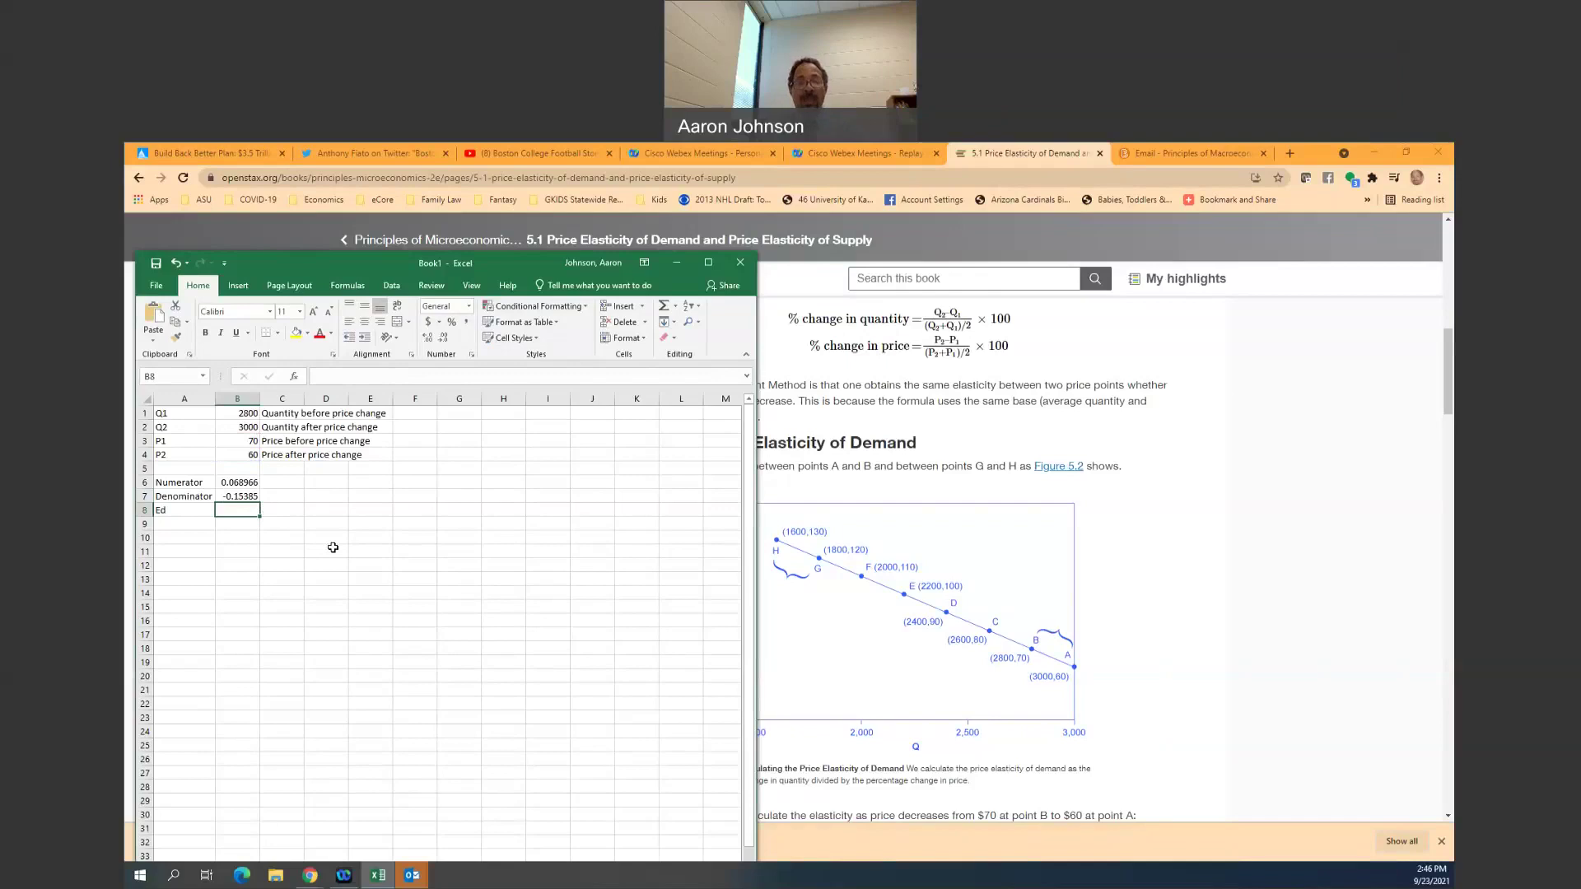
type("=")
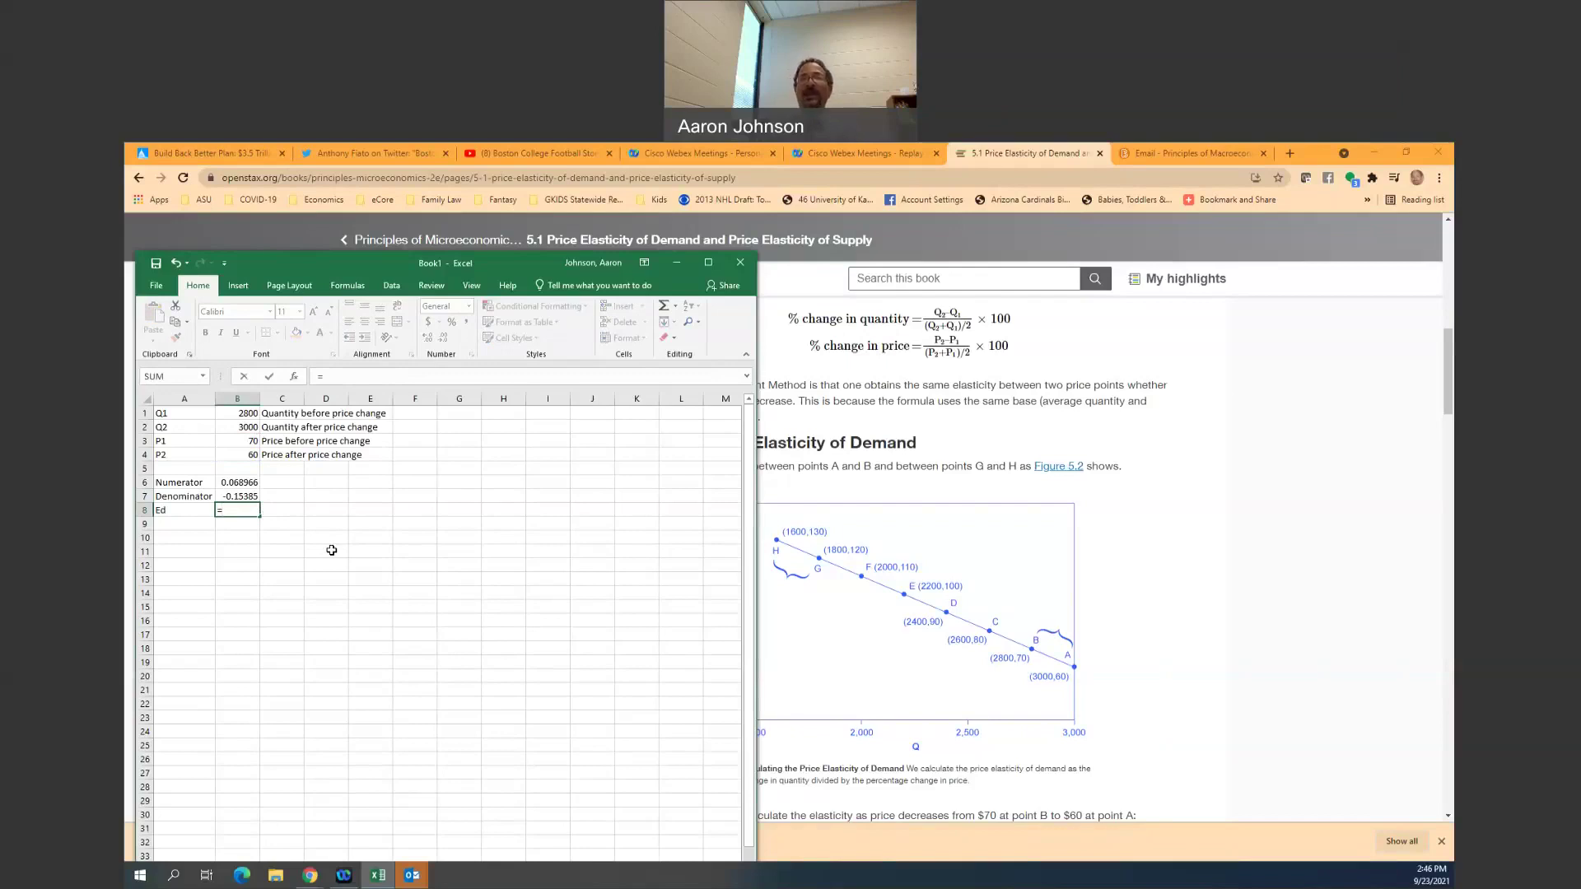
type("-(")
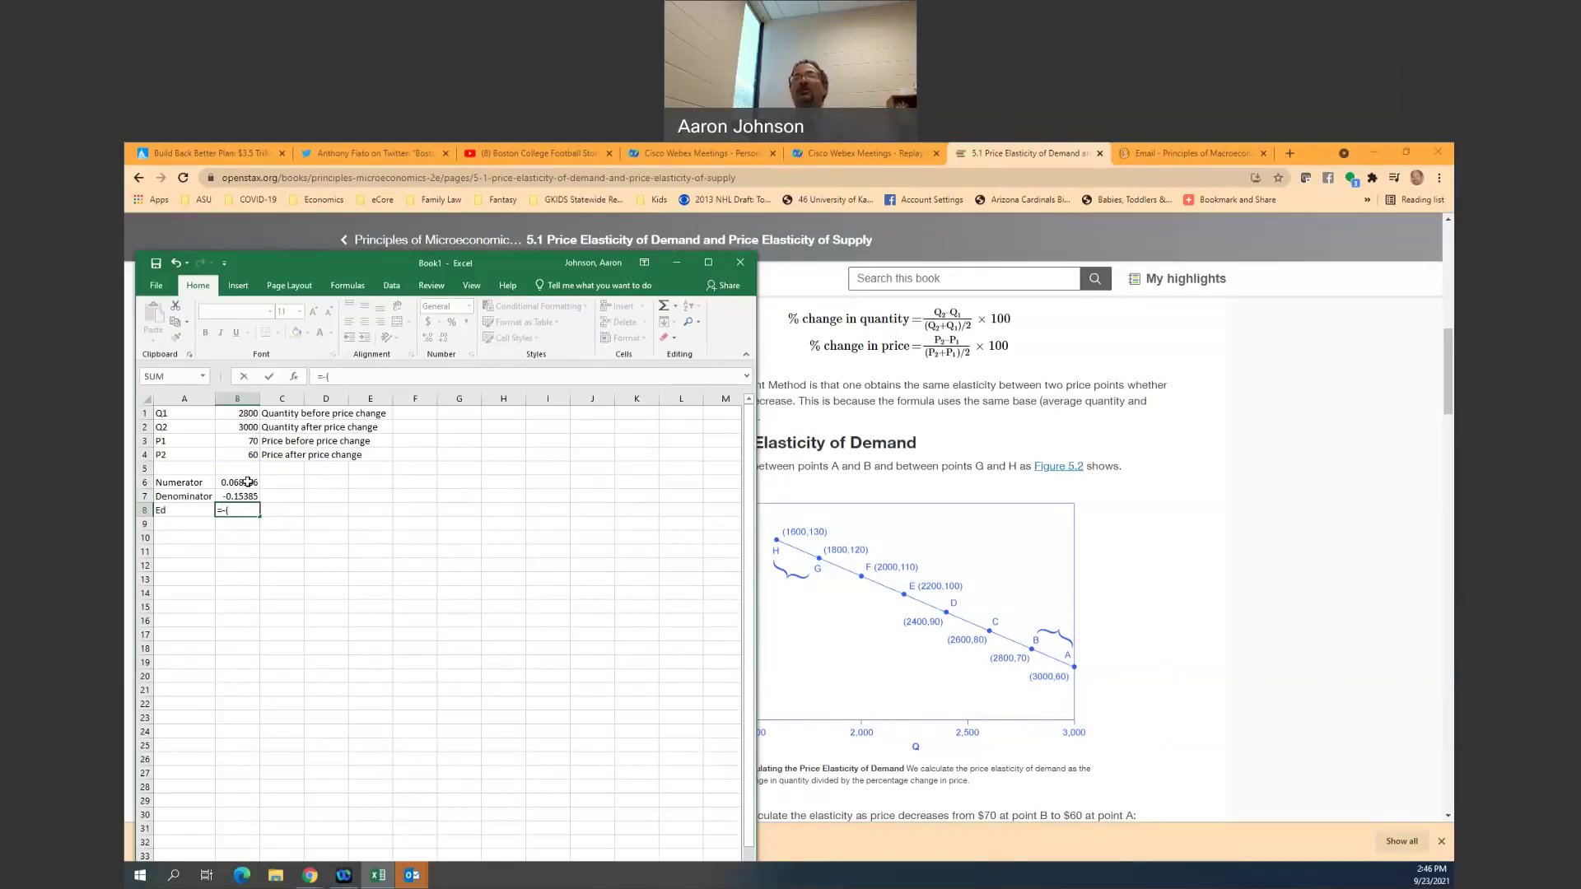
left_click(247, 481)
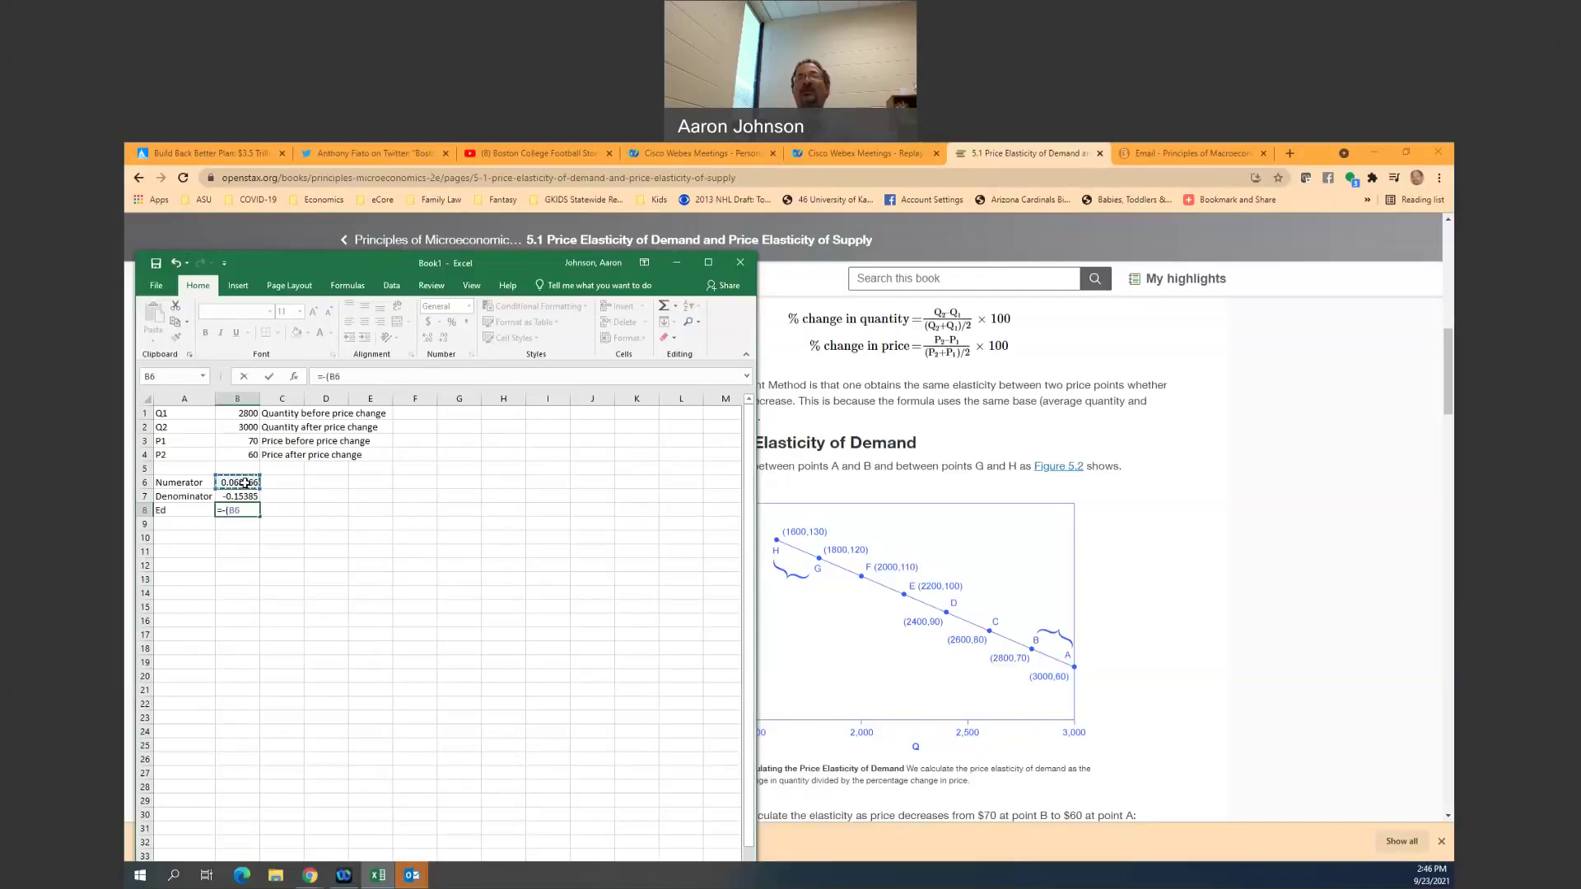
type("/")
left_click(237, 496)
type(")")
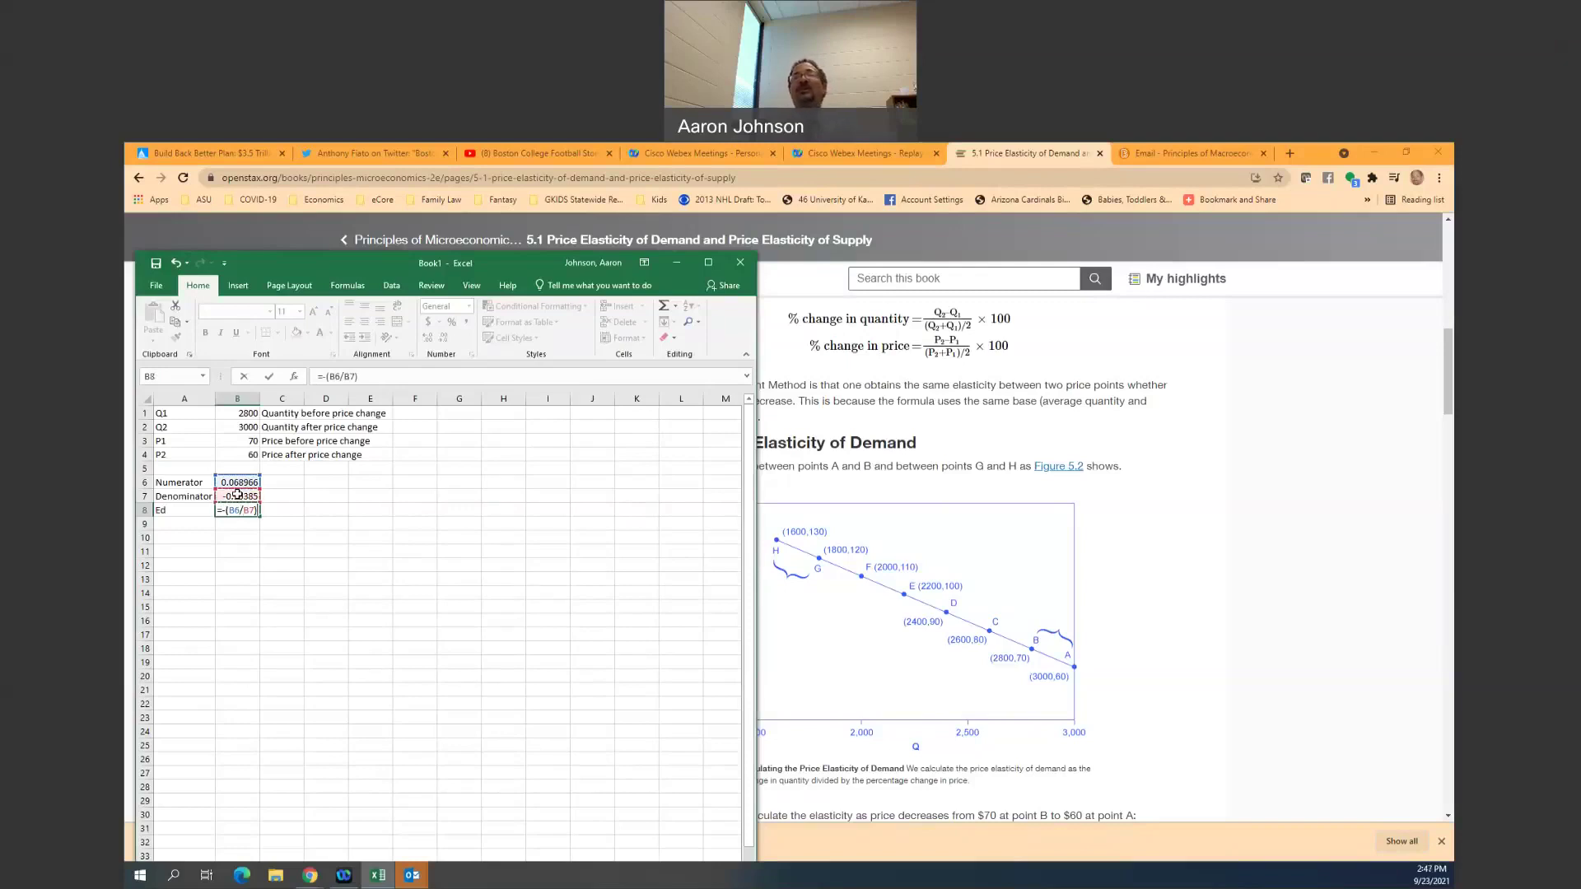
key("Return")
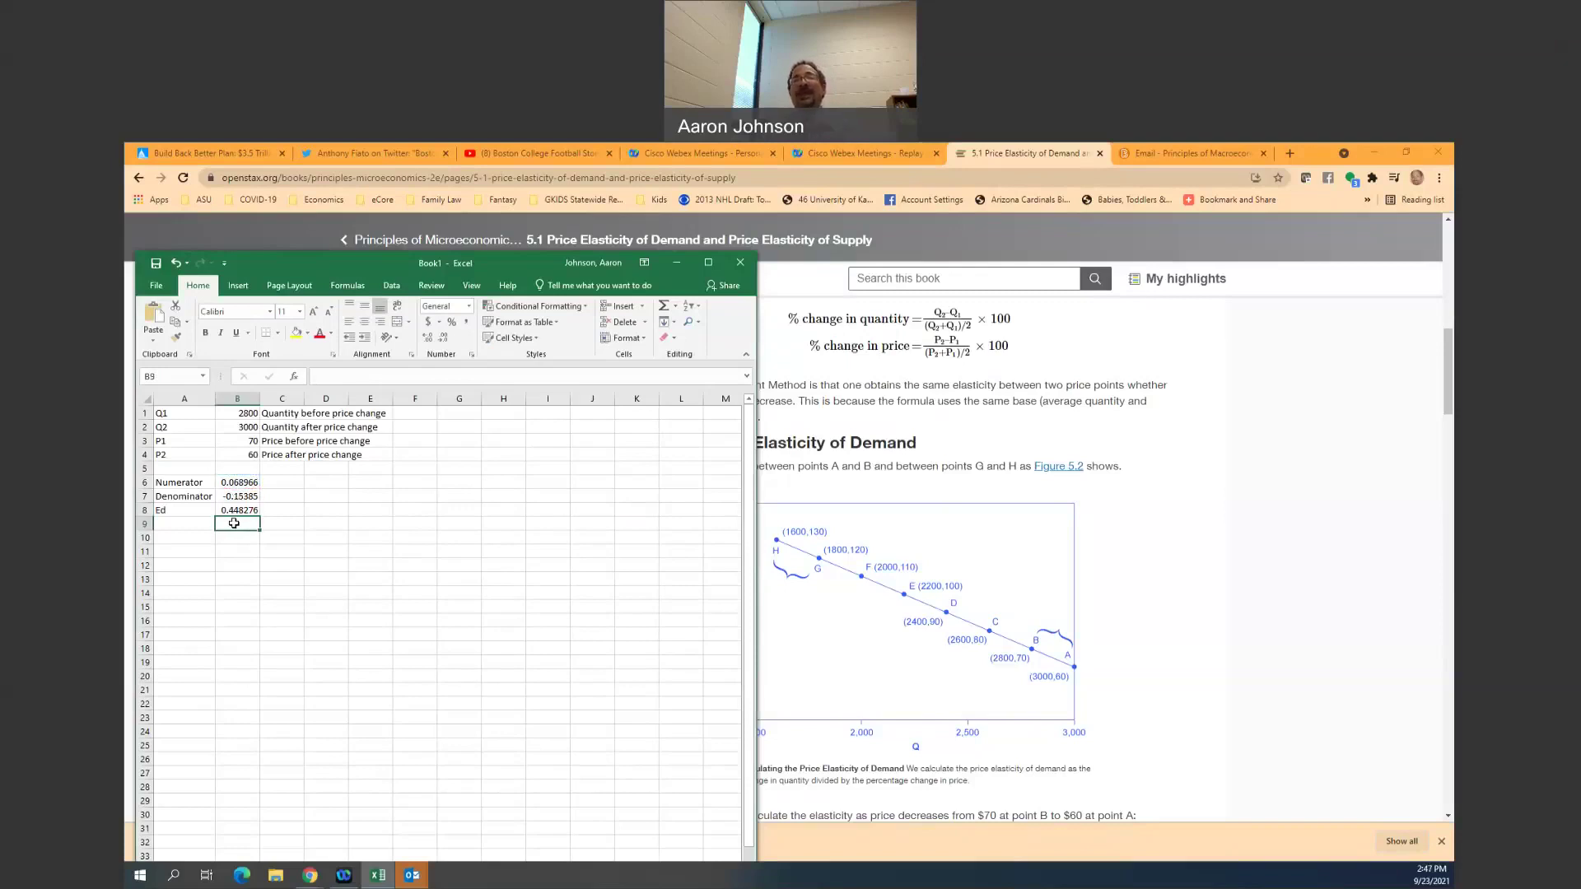
Label the Ed result Inelastic in C8
left_click(299, 509)
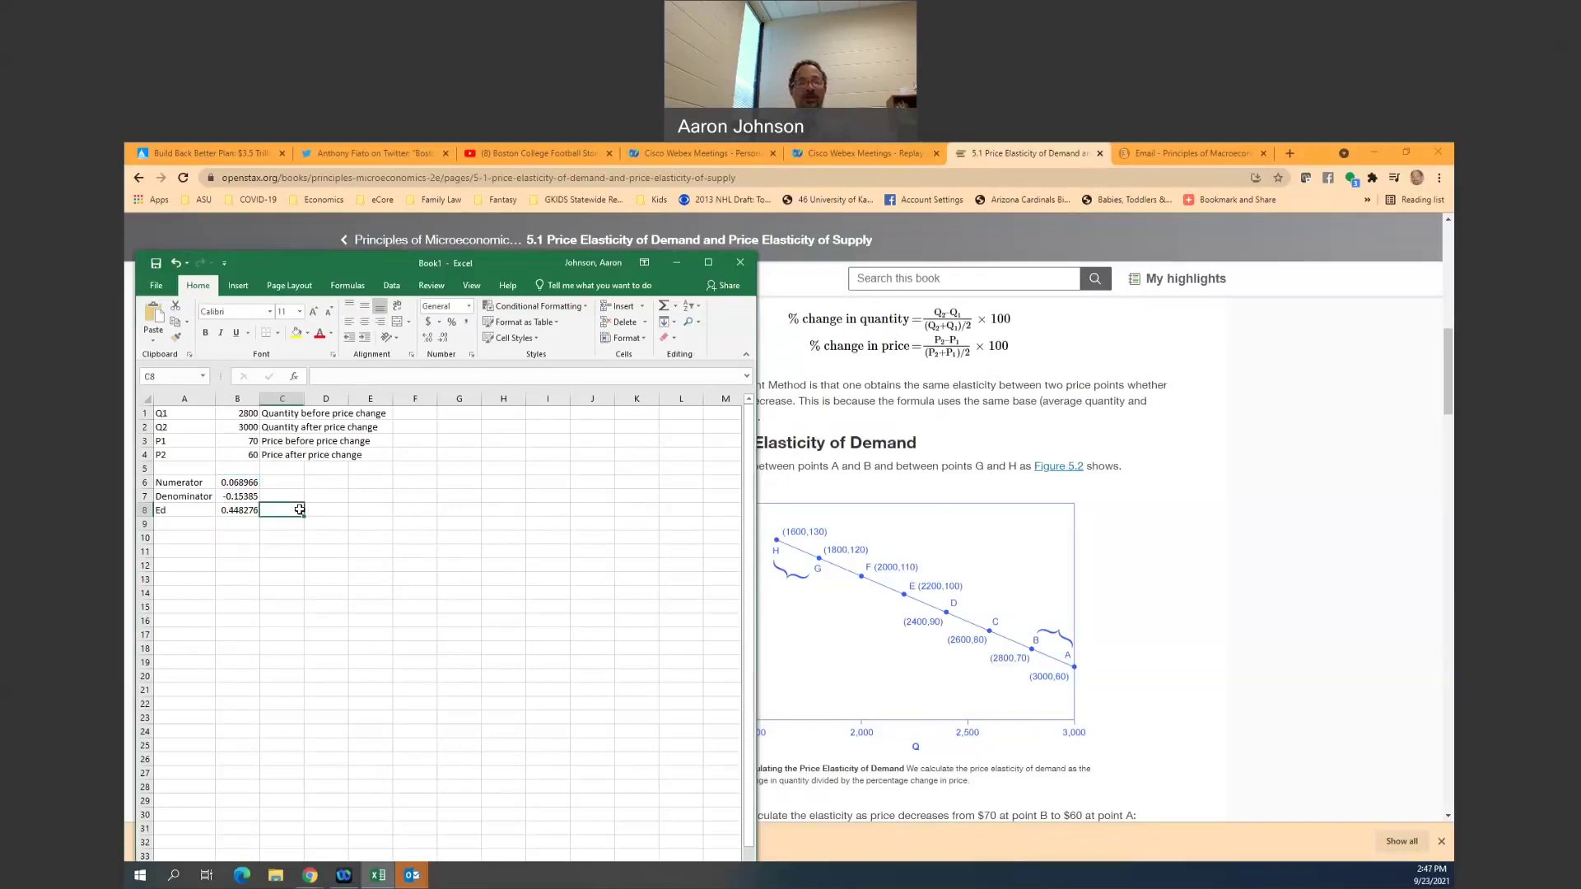
type("Inel")
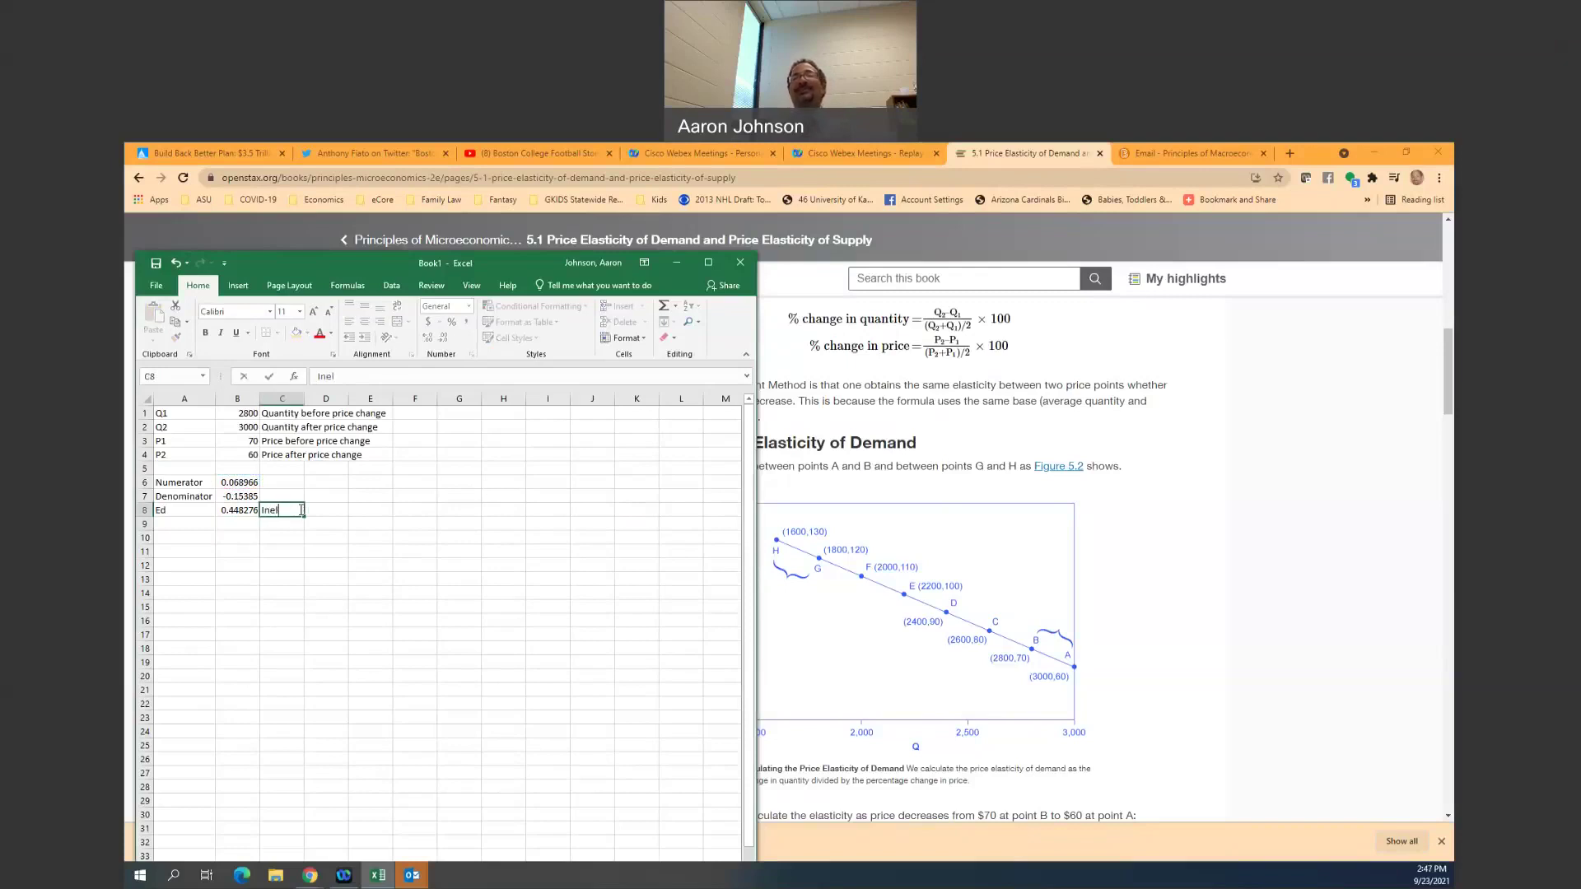
type("astic")
key("Return")
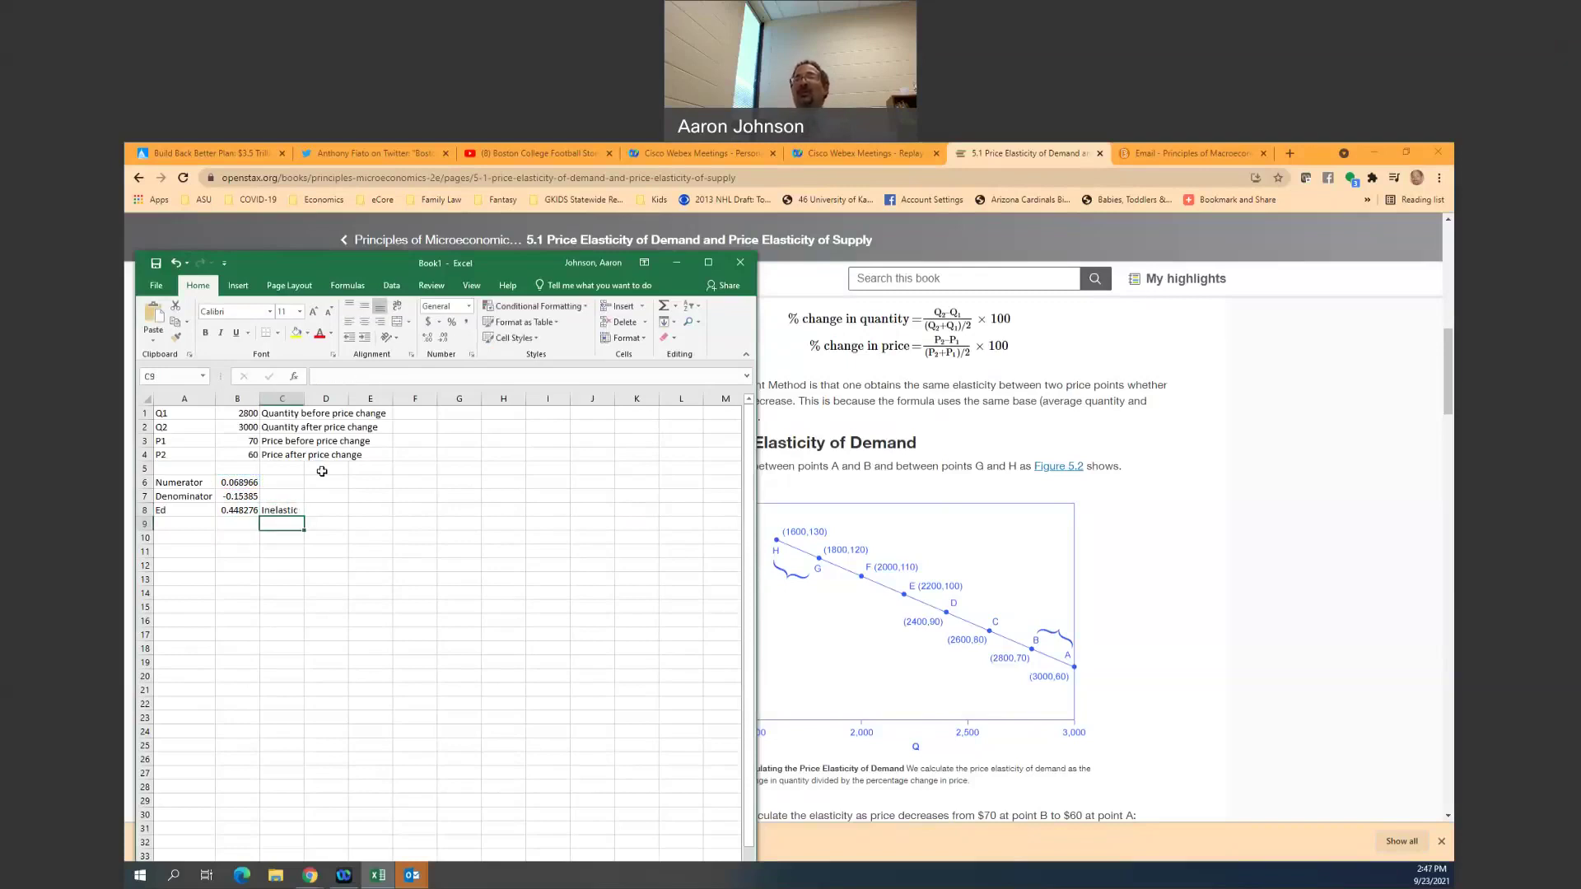
Scroll the OpenStax page to the worked example giving elasticity 0.45, then return to Excel
left_click(827, 678)
scroll(842, 675, "down", 1)
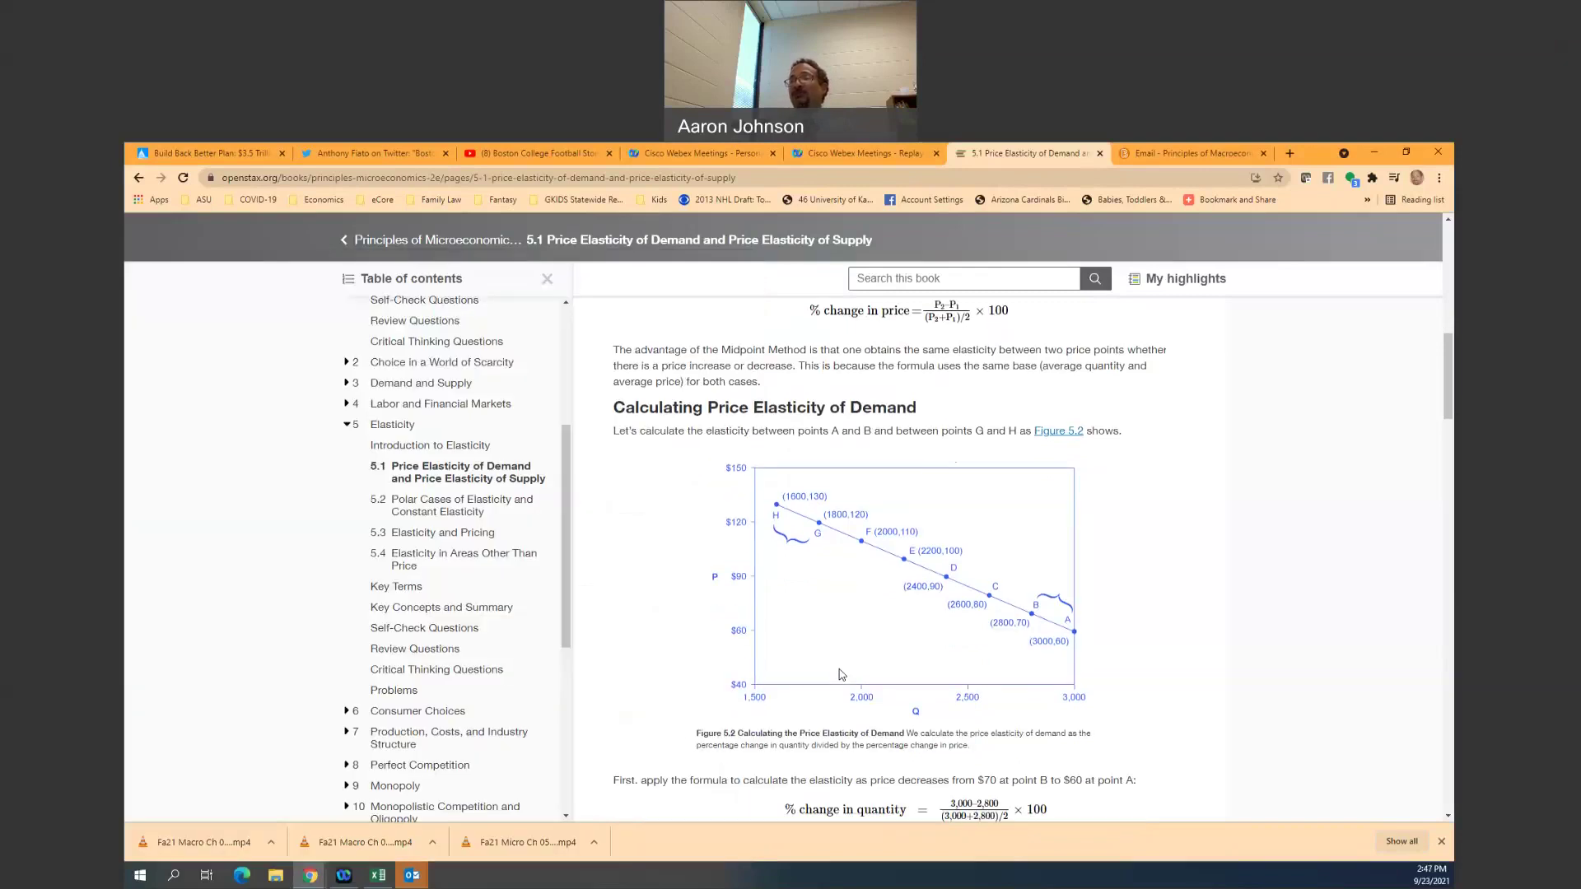
scroll(841, 675, "down", 1)
scroll(840, 674, "down", 2)
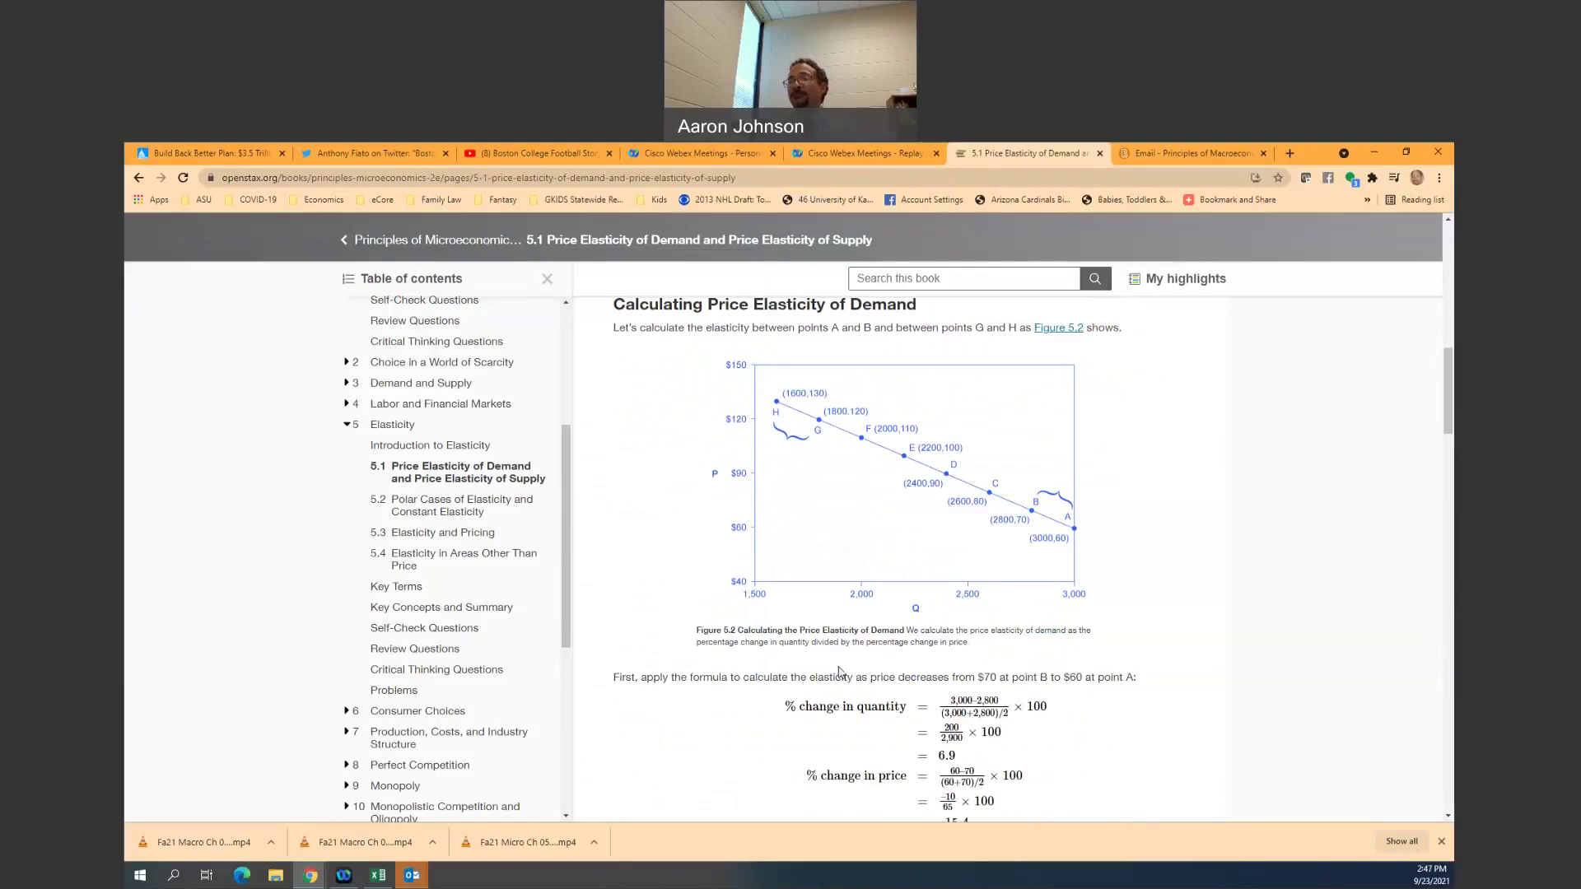
scroll(839, 671, "down", 2)
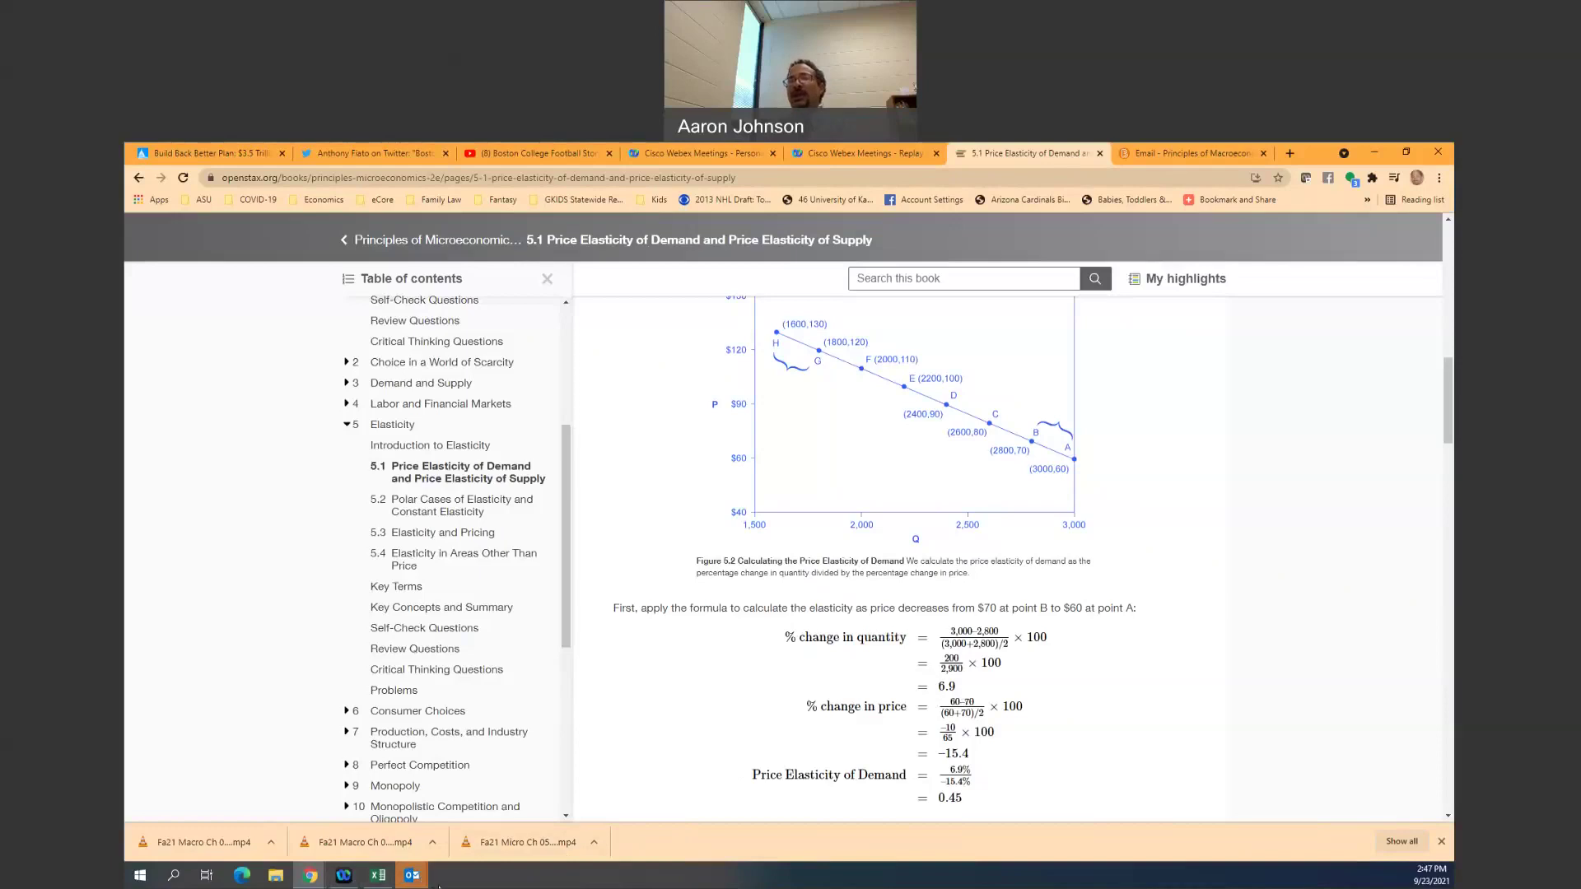
left_click(378, 875)
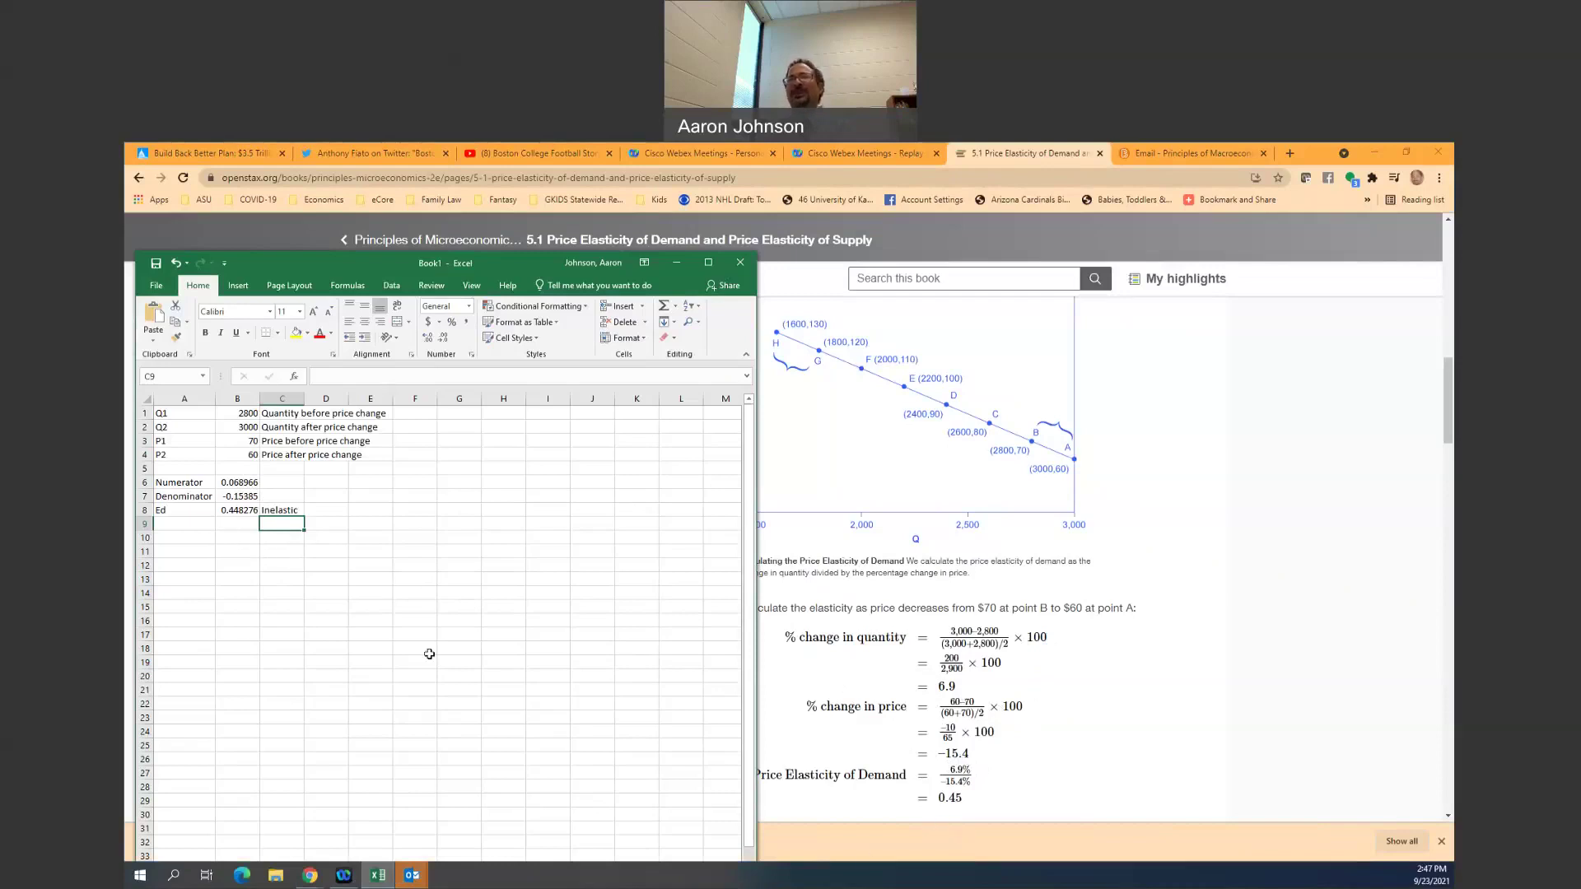
Round the displayed Ed in B8 to two decimals, 0.45, and check its formula
left_click(258, 515)
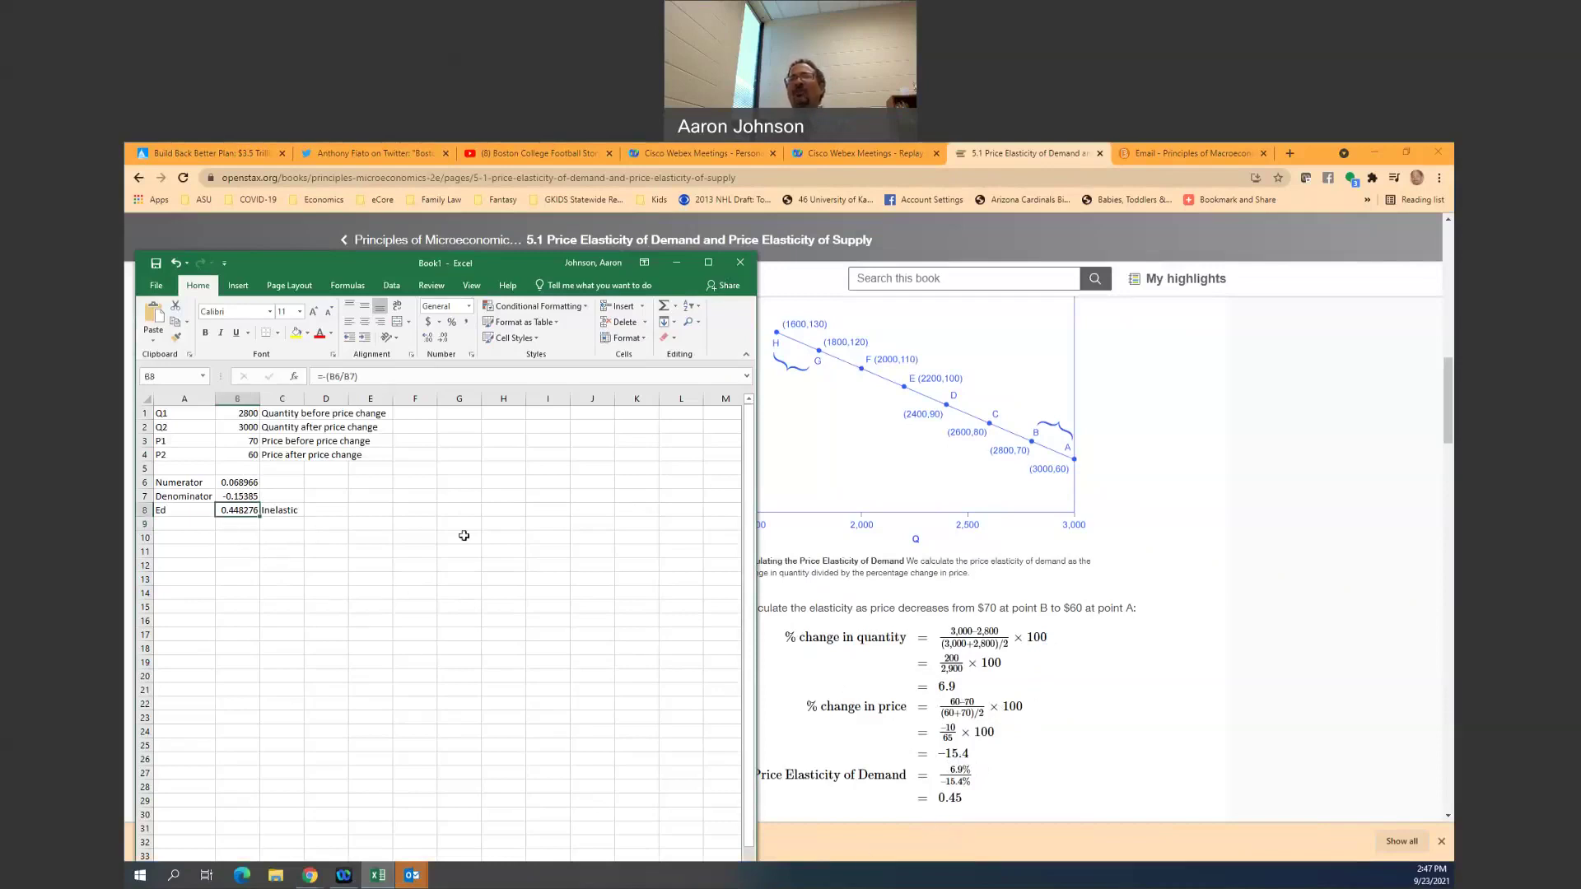
left_click(428, 340)
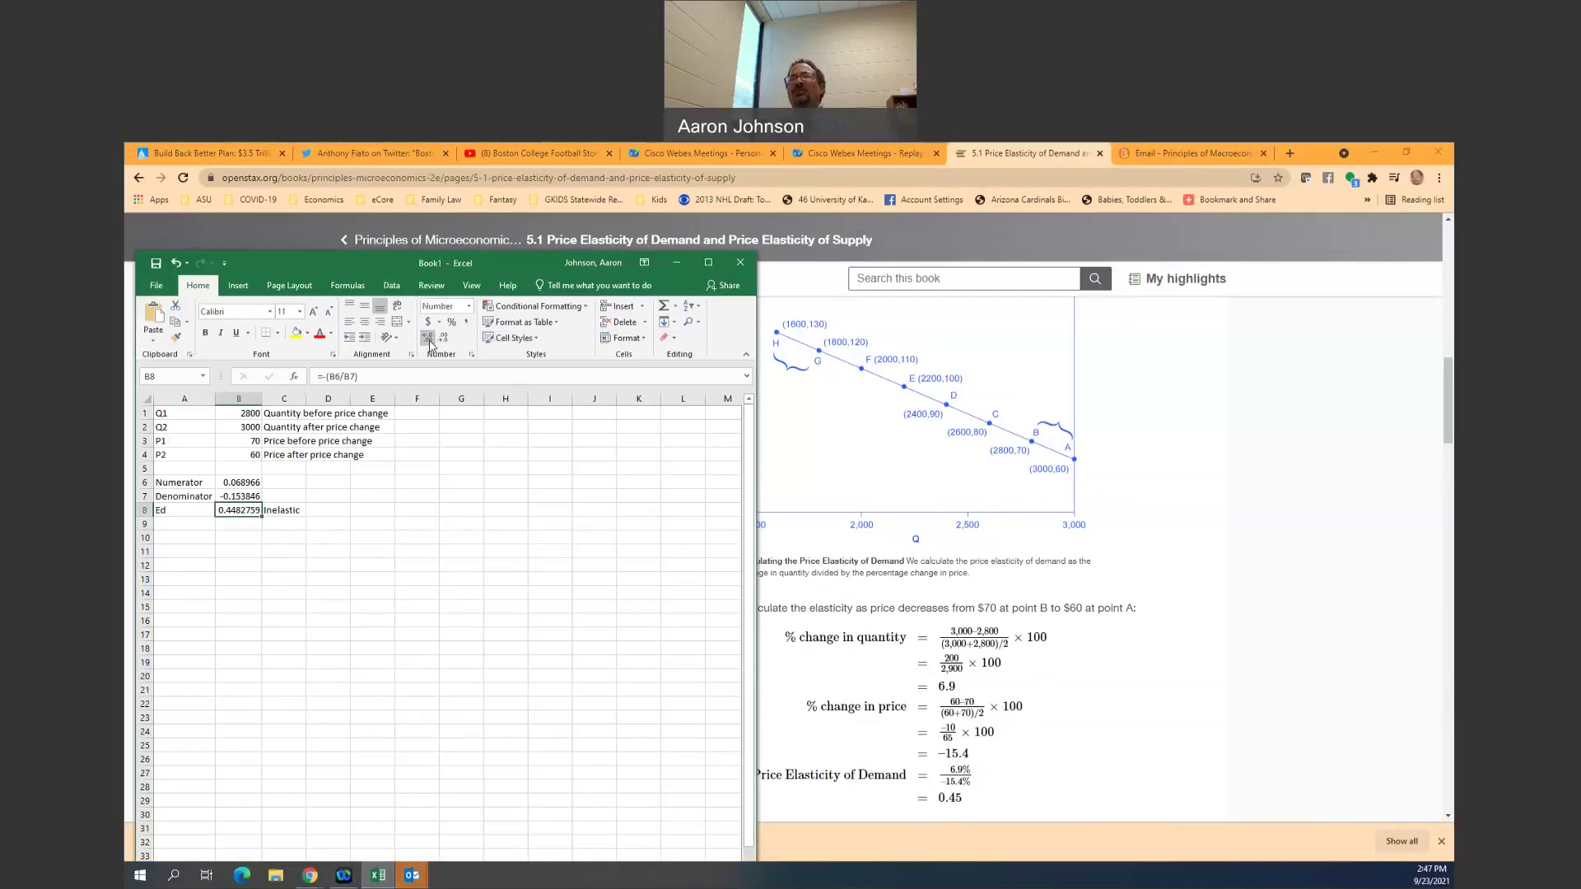
left_click(445, 340)
left_click(445, 340)
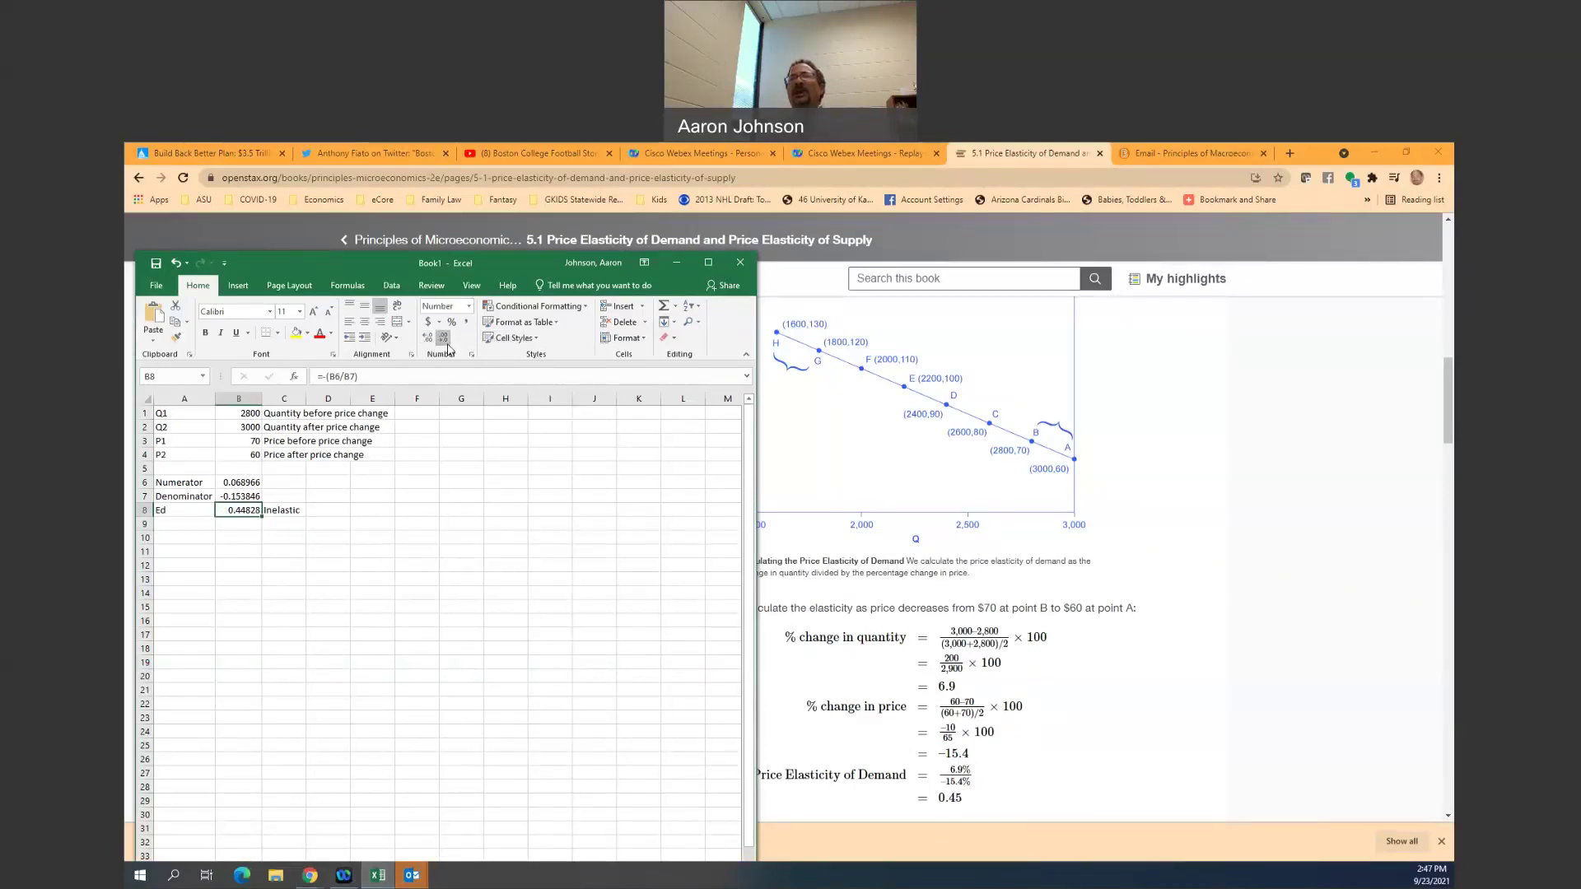
left_click(444, 339)
left_click(400, 523)
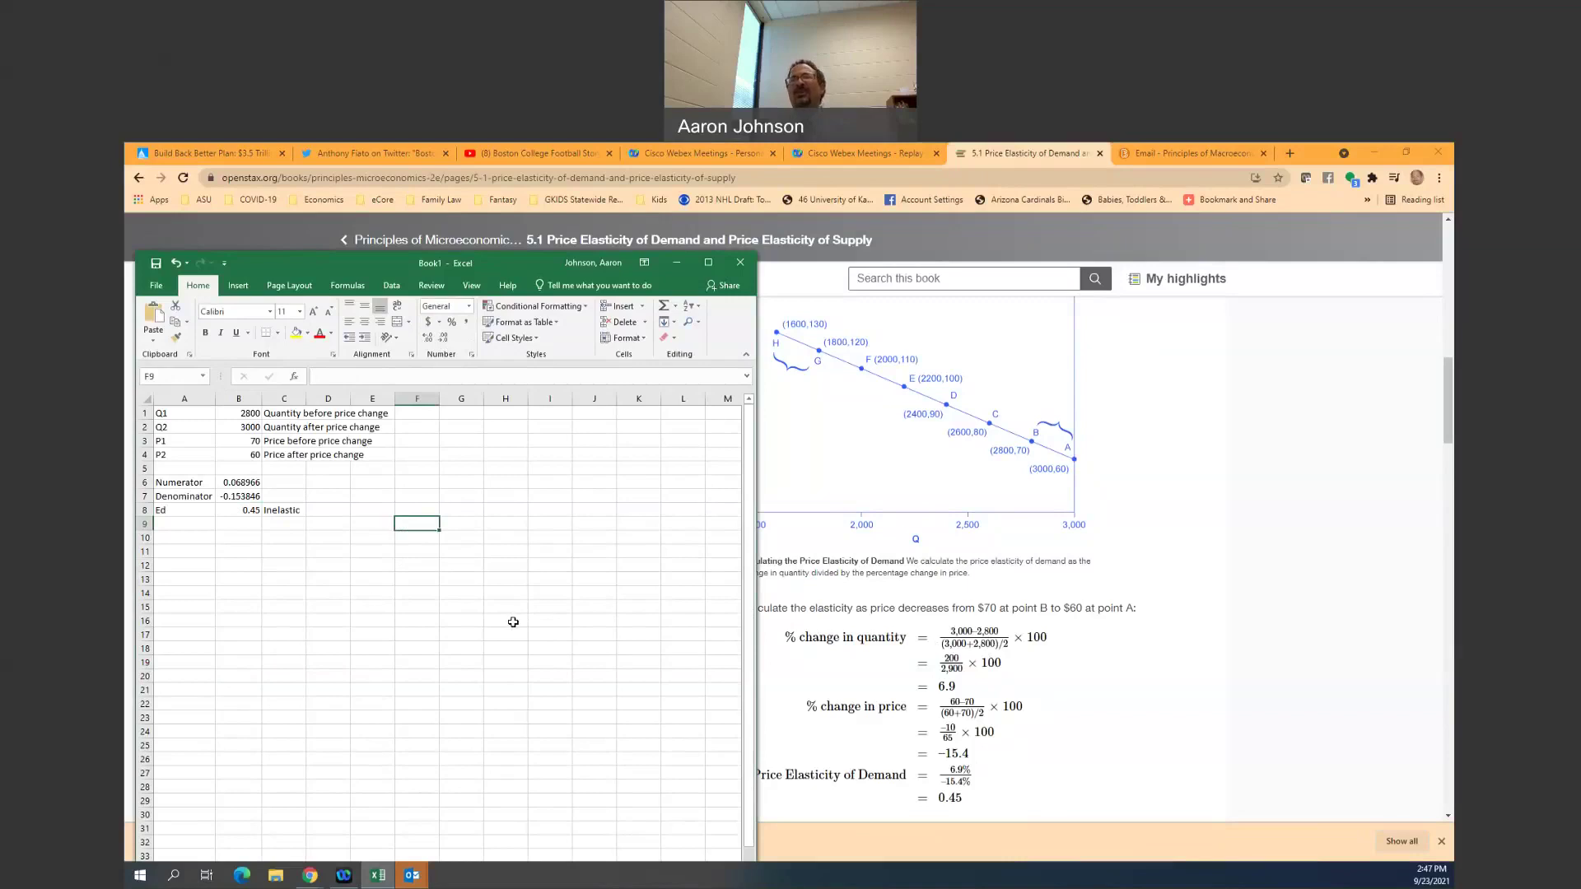
left_click(248, 509)
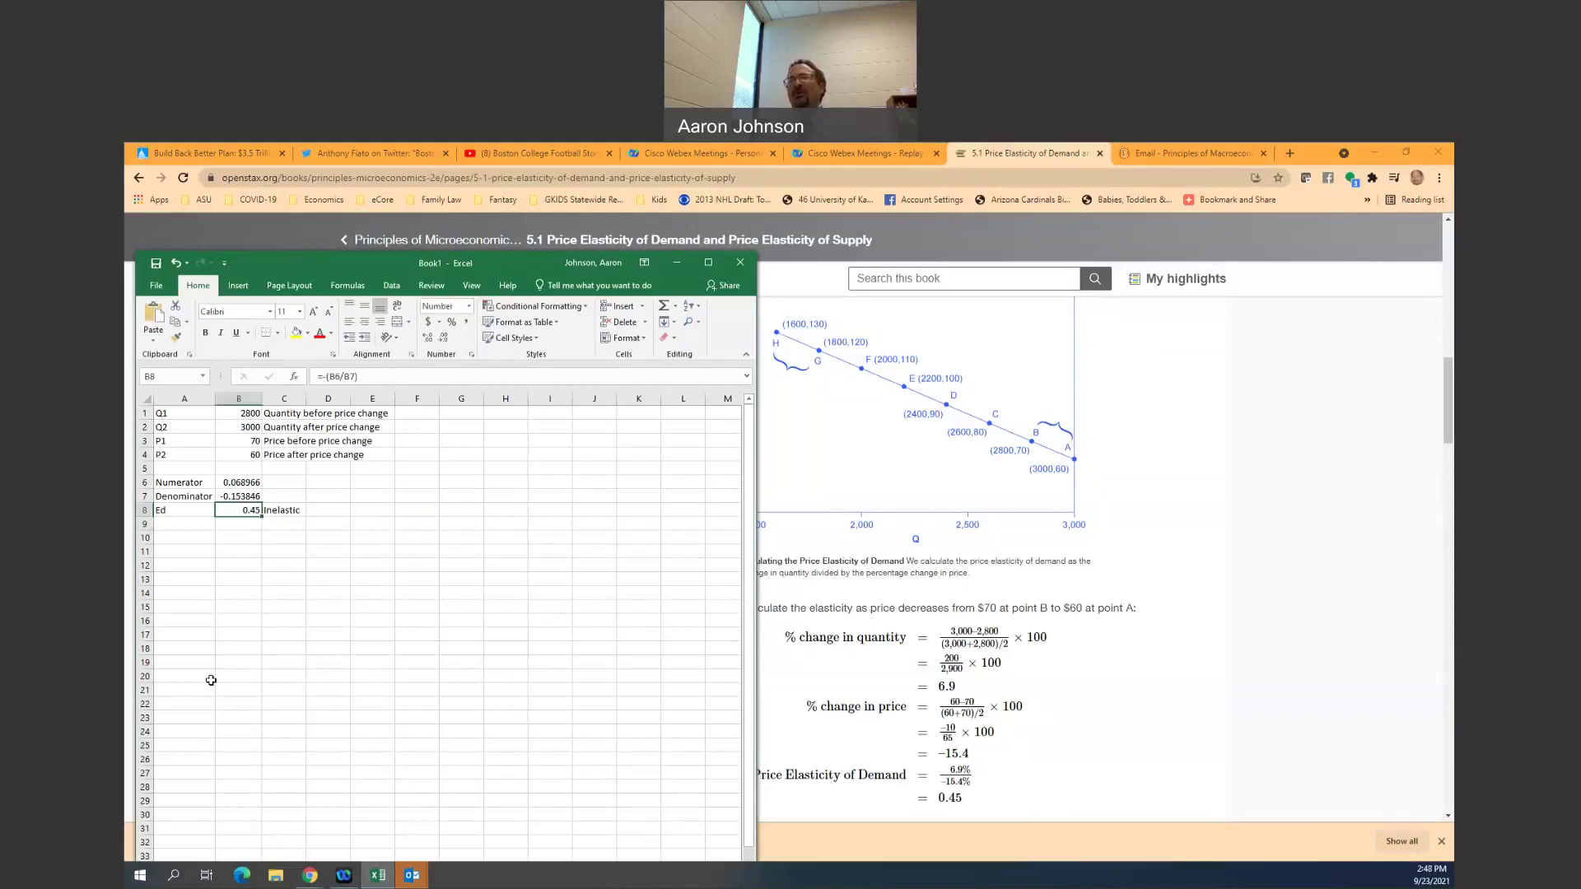